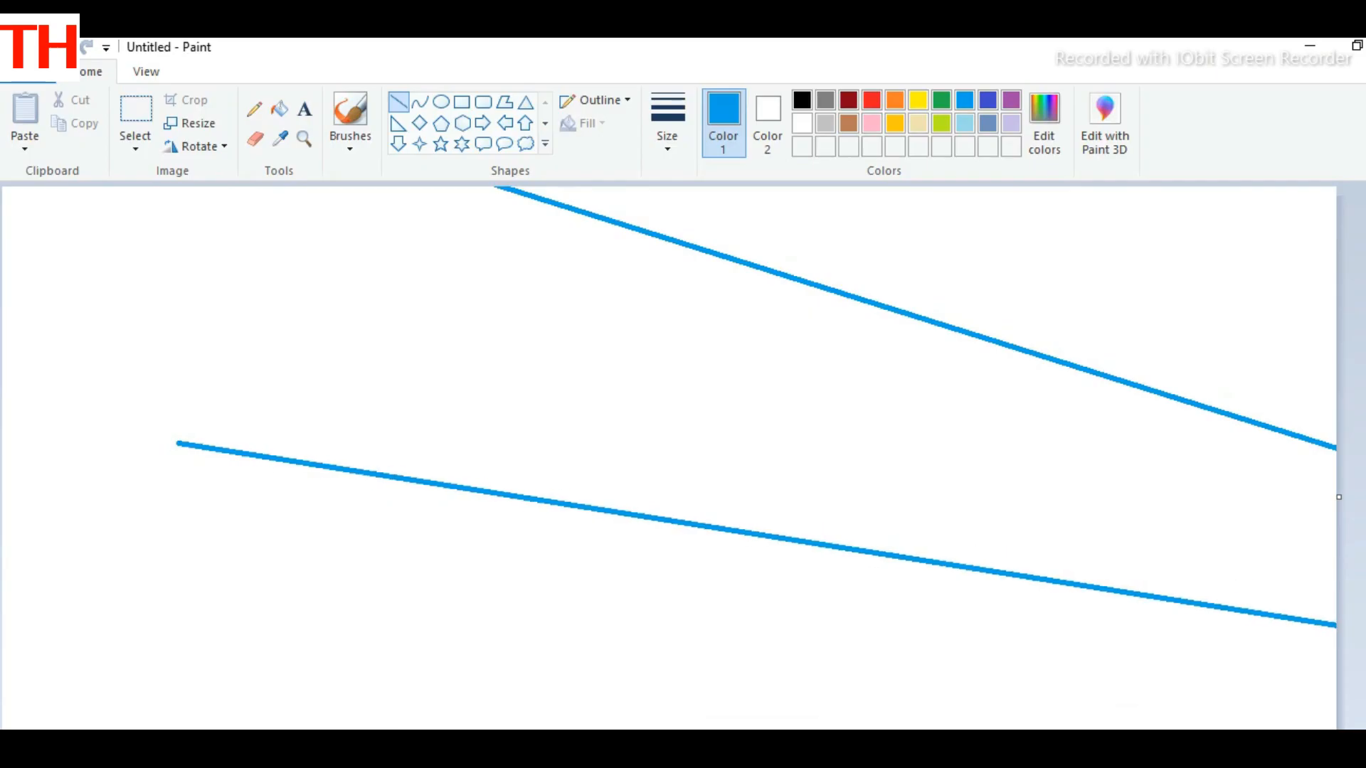
Extend the lower diagonal line across the full canvas width and recolour it indigo
drag(201, 445, 3, 352)
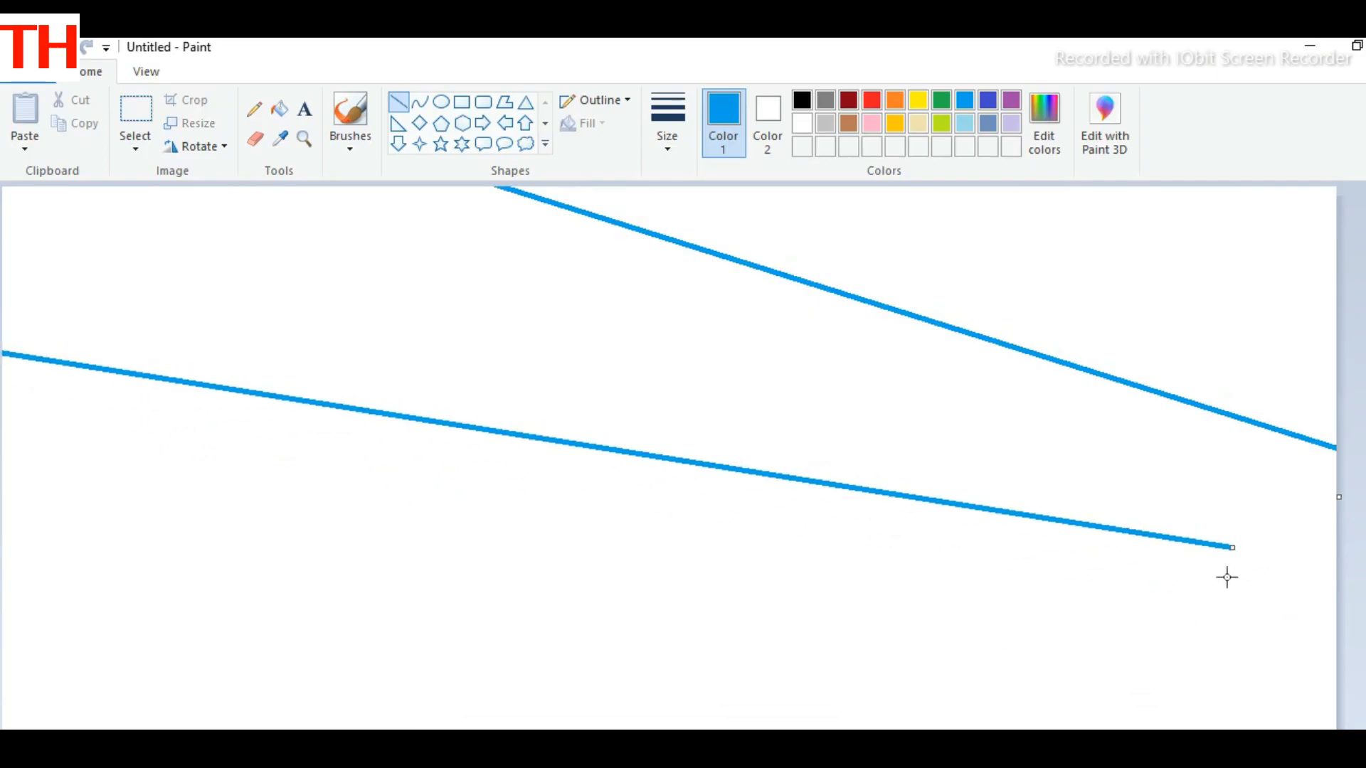
drag(1232, 548, 1363, 582)
click(1046, 142)
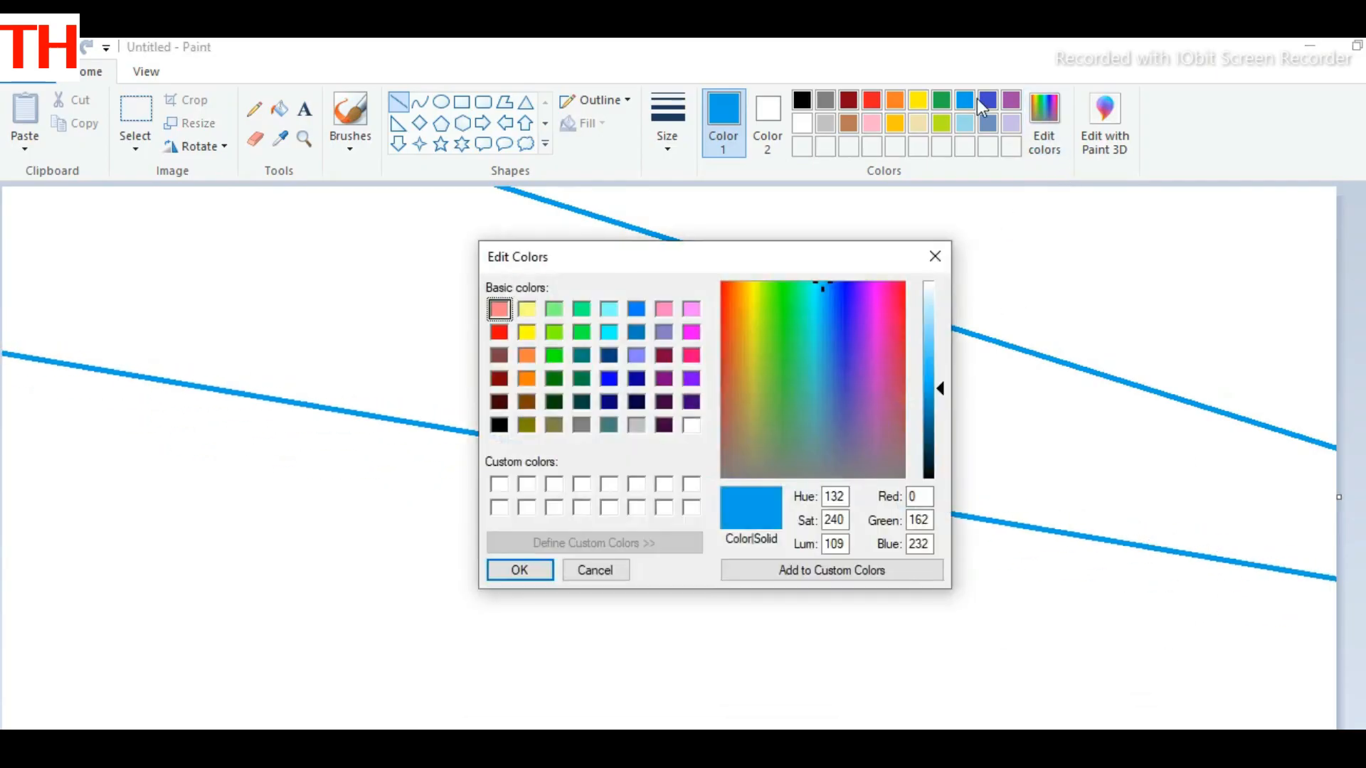
click(526, 572)
click(988, 99)
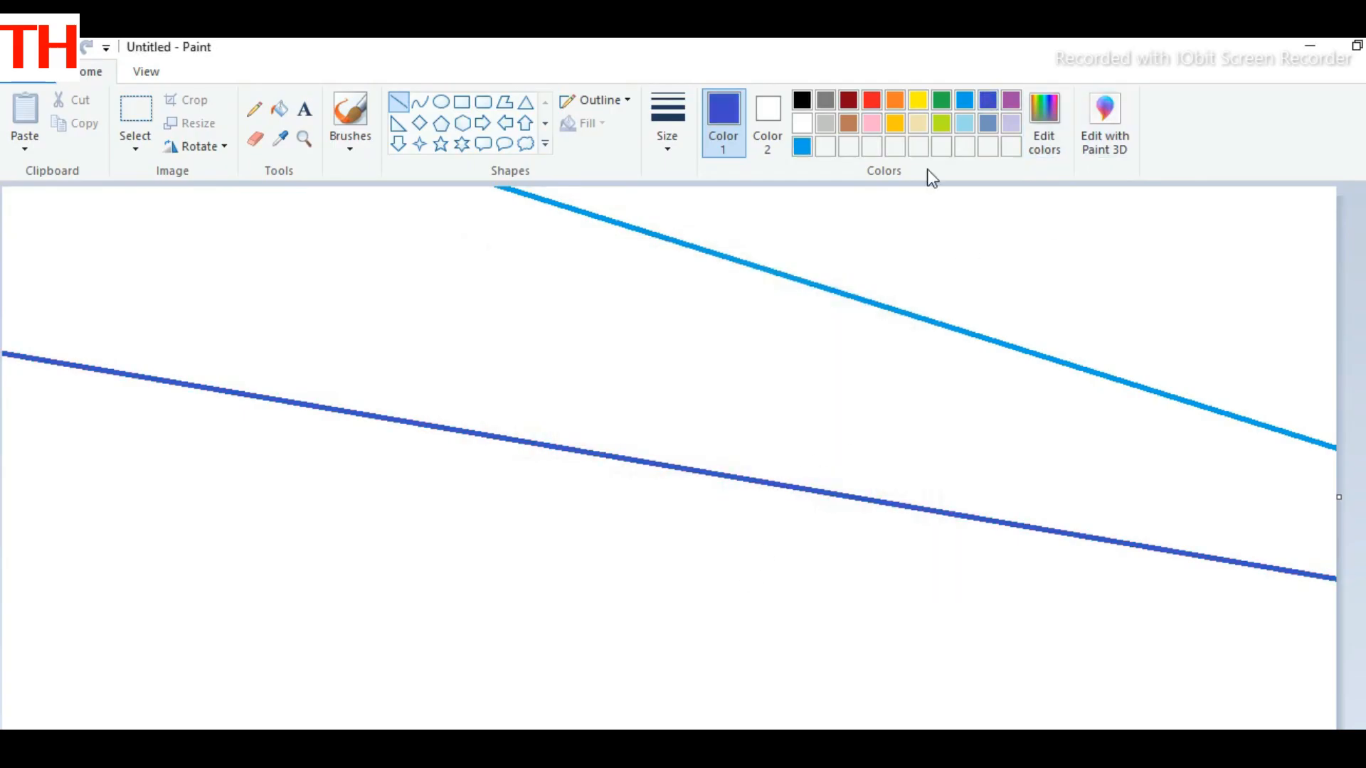
Fill the canvas area above the upper diagonal line with turquoise blue
click(281, 109)
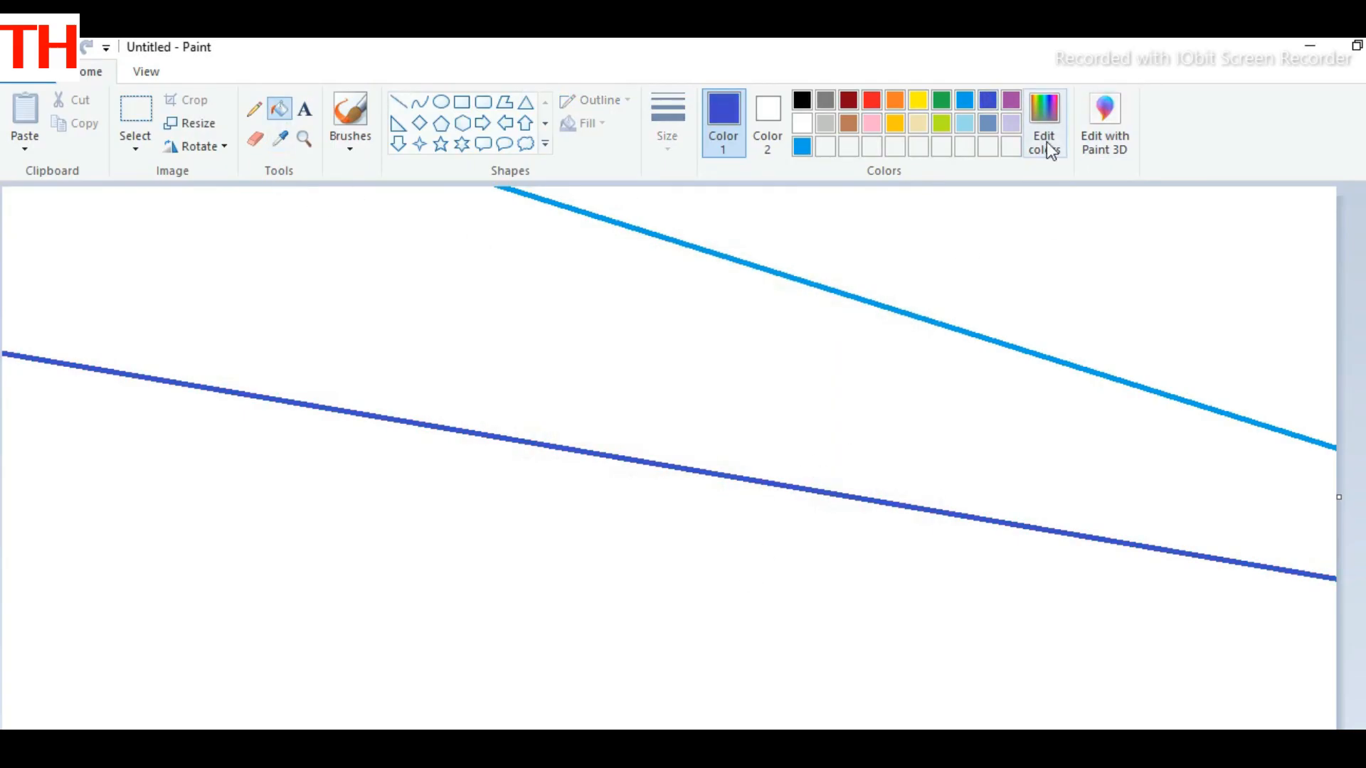
click(963, 101)
click(1079, 225)
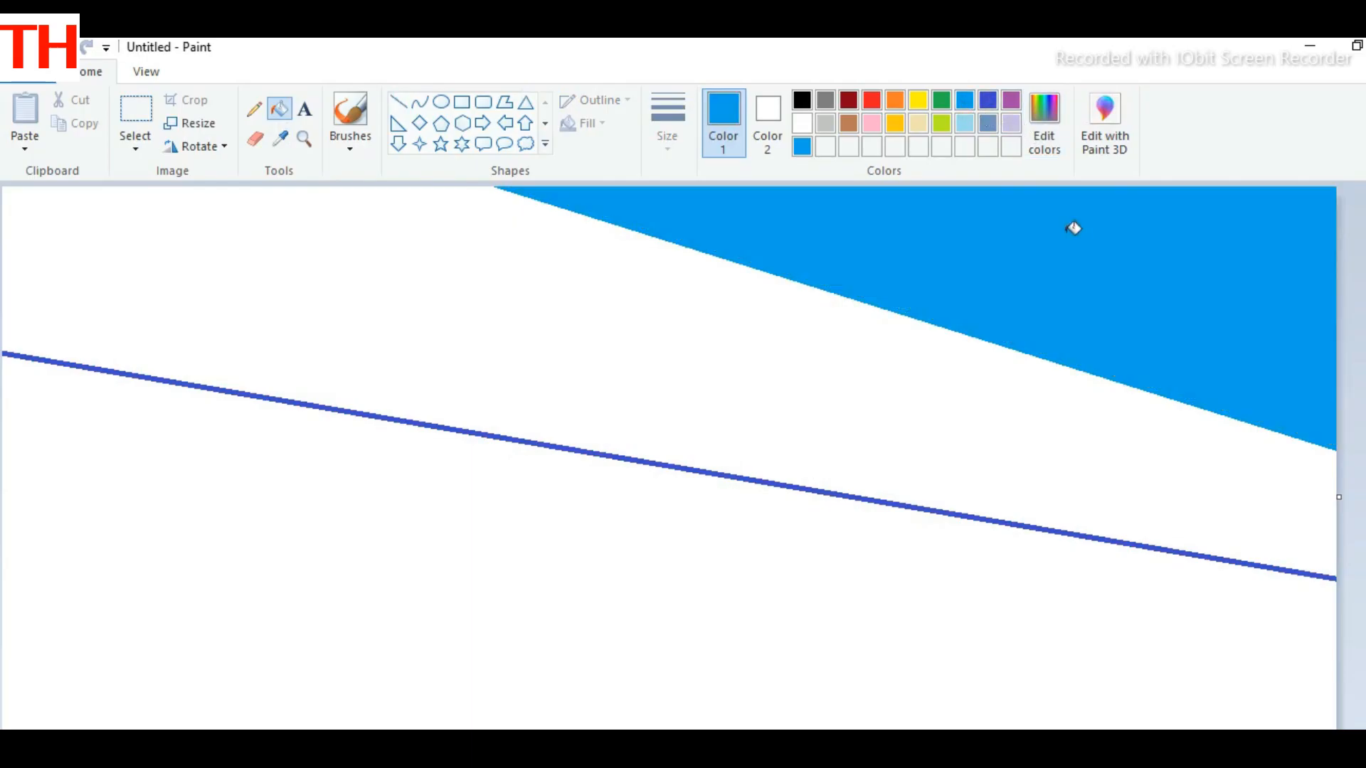
Fill the band between the diagonals with a lighter blue of luminosity 162, and the area below the lower line with indigo
click(1052, 142)
click(938, 367)
drag(938, 366, 938, 345)
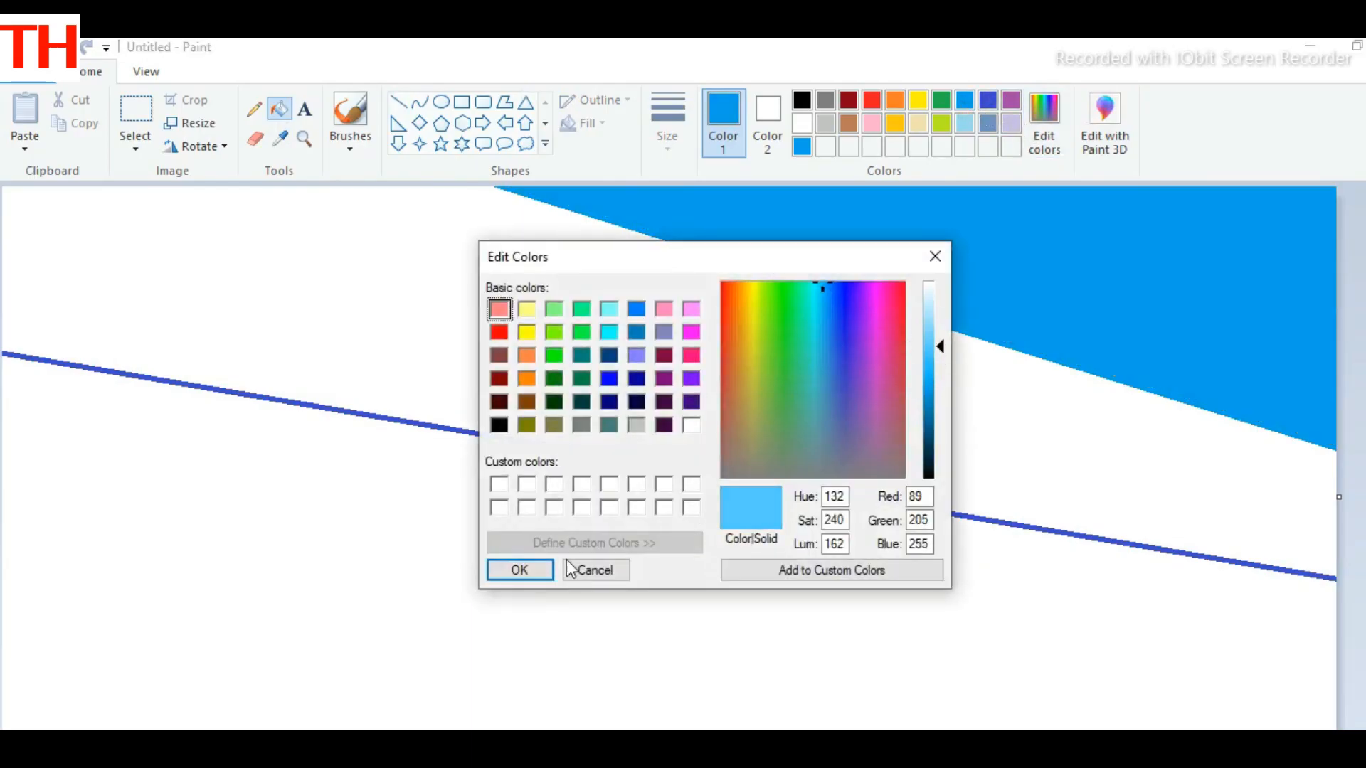
click(523, 570)
click(725, 384)
click(989, 101)
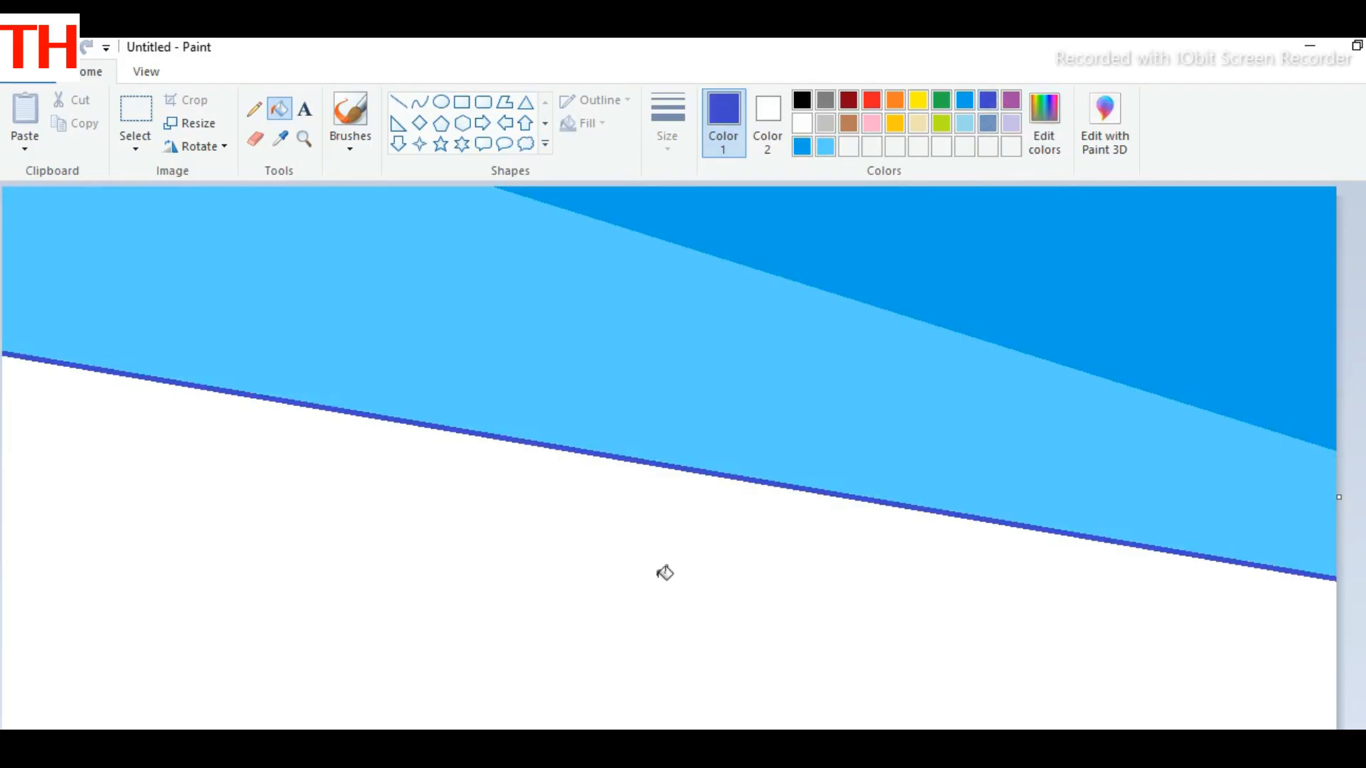
click(661, 571)
Cut the horizontal pixel value for reuse and resize the image to 1 pixel wide without maintaining the aspect ratio
click(195, 127)
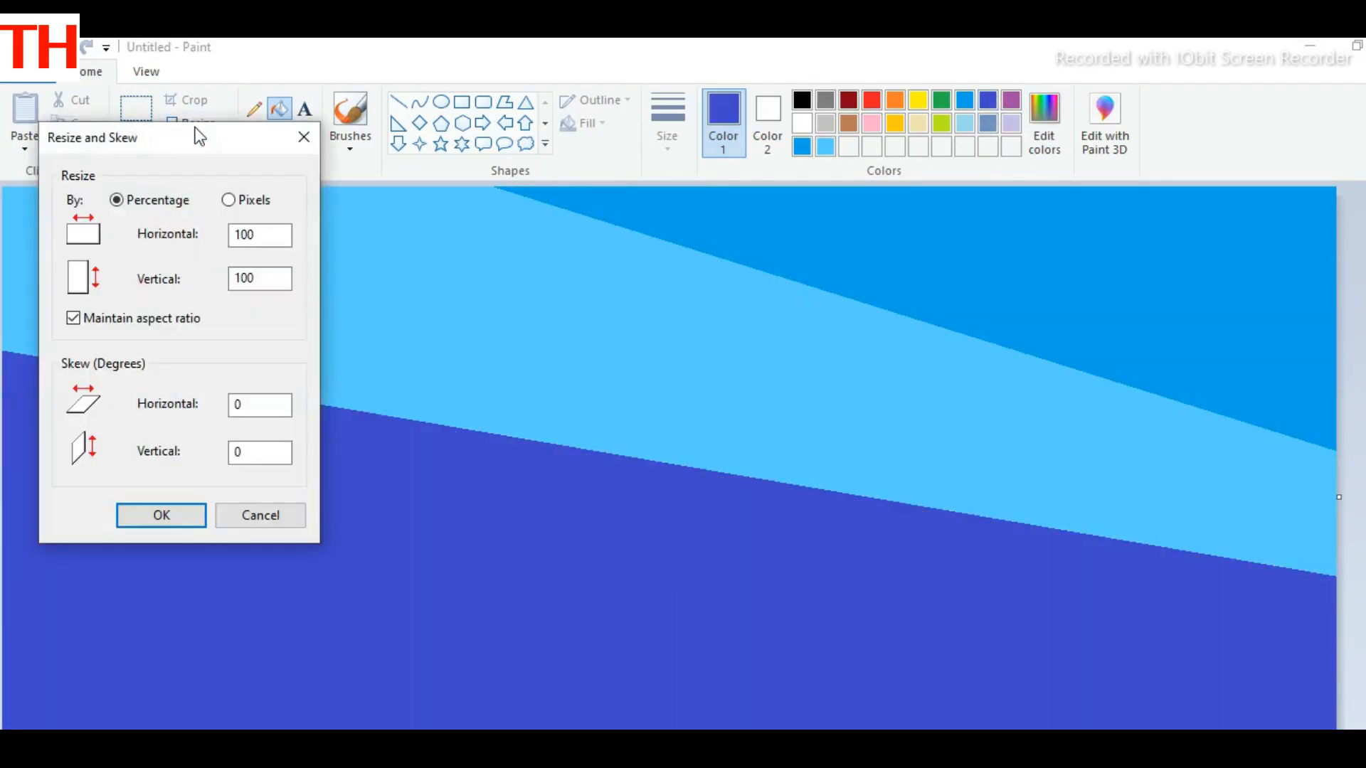
click(229, 200)
click(74, 318)
double_click(272, 240)
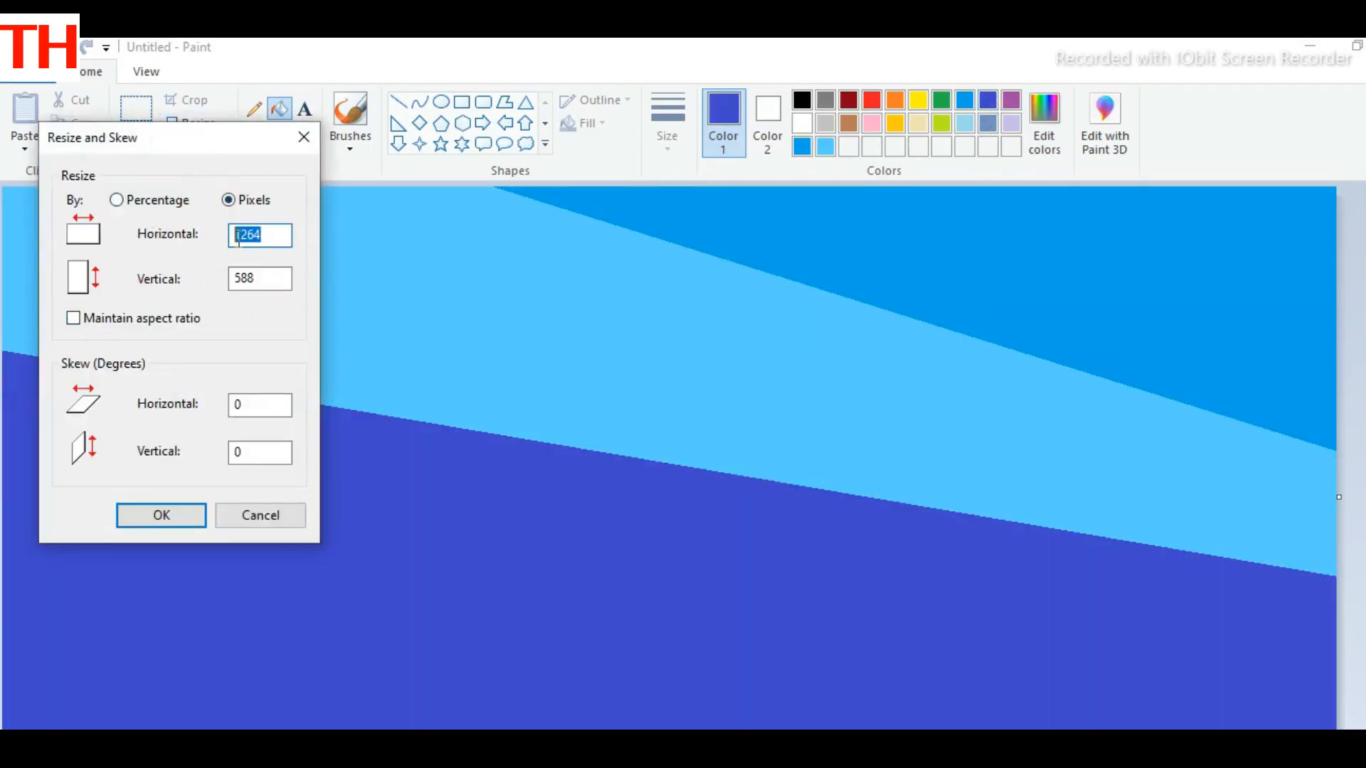
right_click(245, 233)
click(285, 301)
text(1)
click(162, 517)
Resize the image horizontally to the cut width of 1264 pixels, with the aspect ratio unlocked, to blend the colours into a gradient
click(197, 122)
click(229, 200)
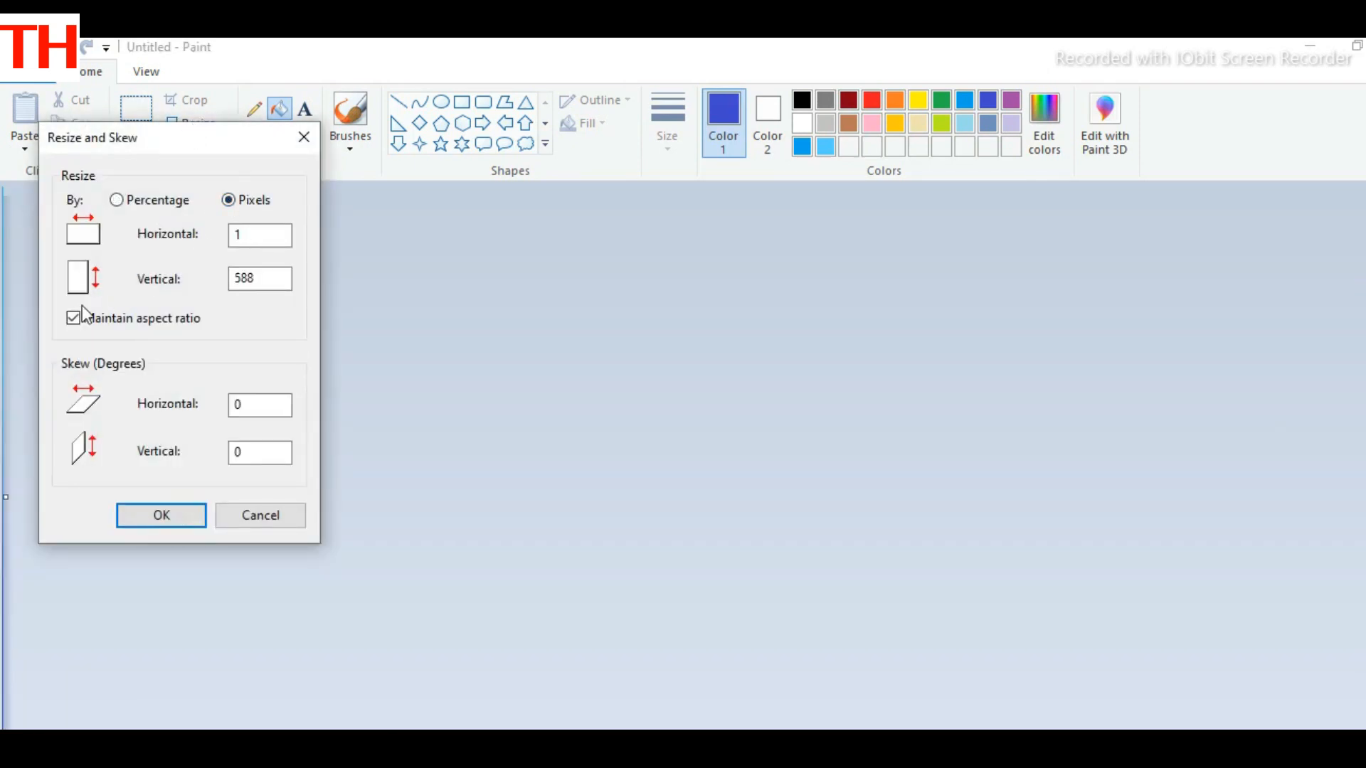
click(73, 318)
click(251, 234)
right_click(242, 234)
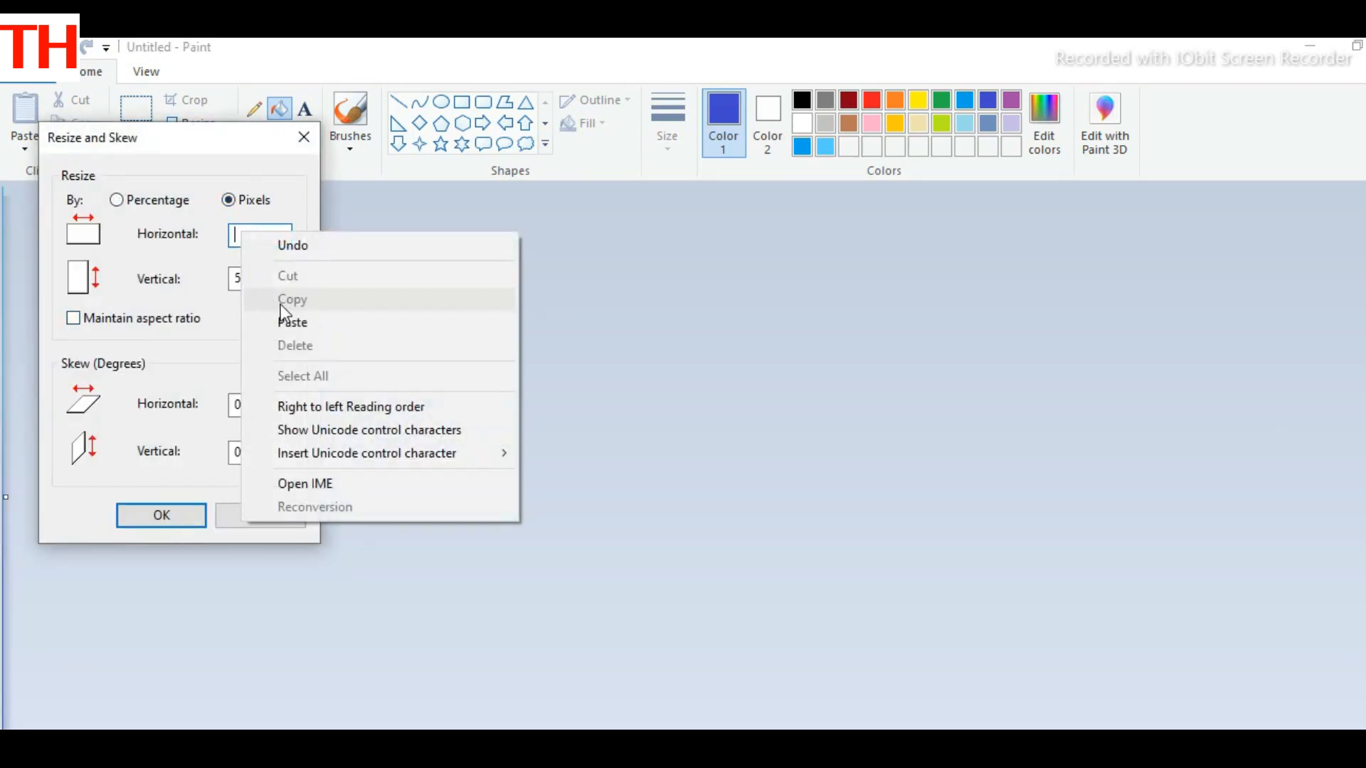
click(285, 317)
click(174, 516)
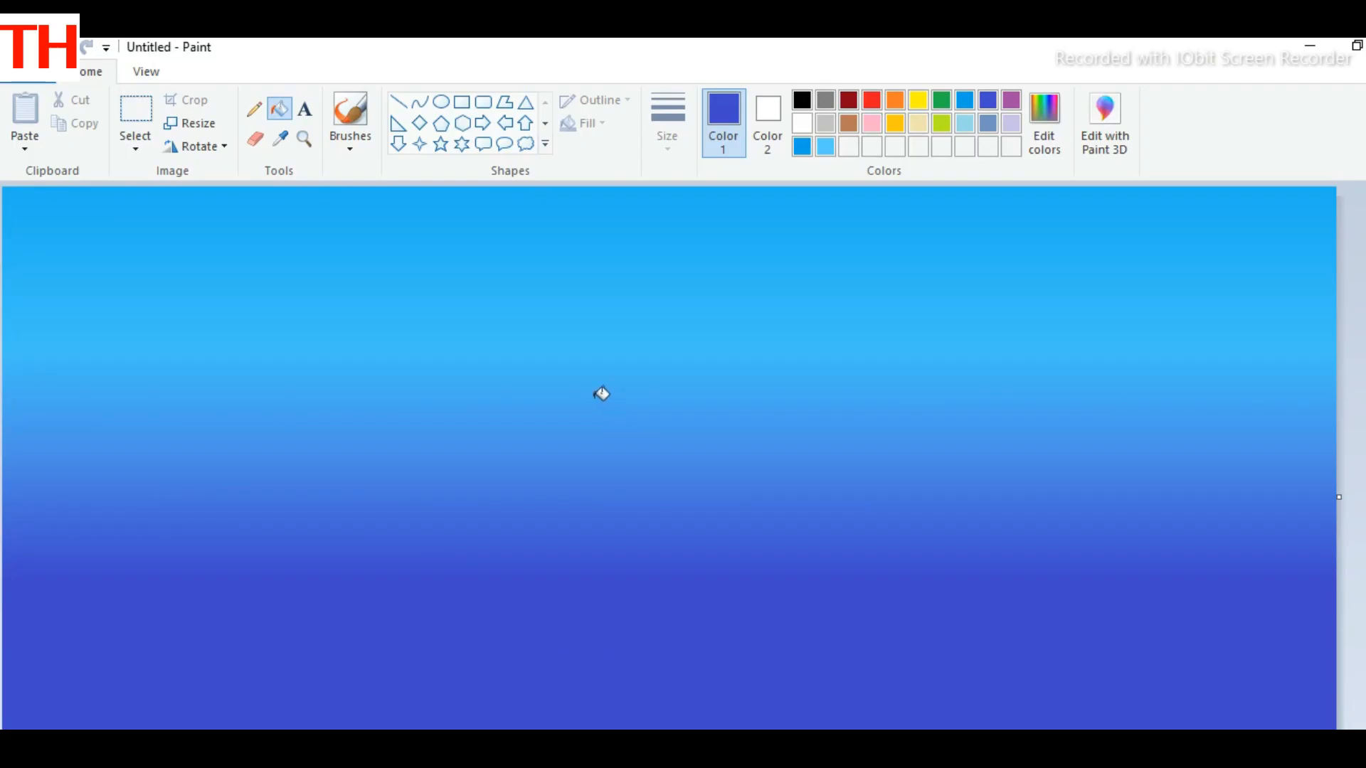
Outline a flying bird with spread wings, a long tail and legs in white across the canvas centre using the Natural pencil brush
click(801, 100)
click(349, 144)
click(474, 221)
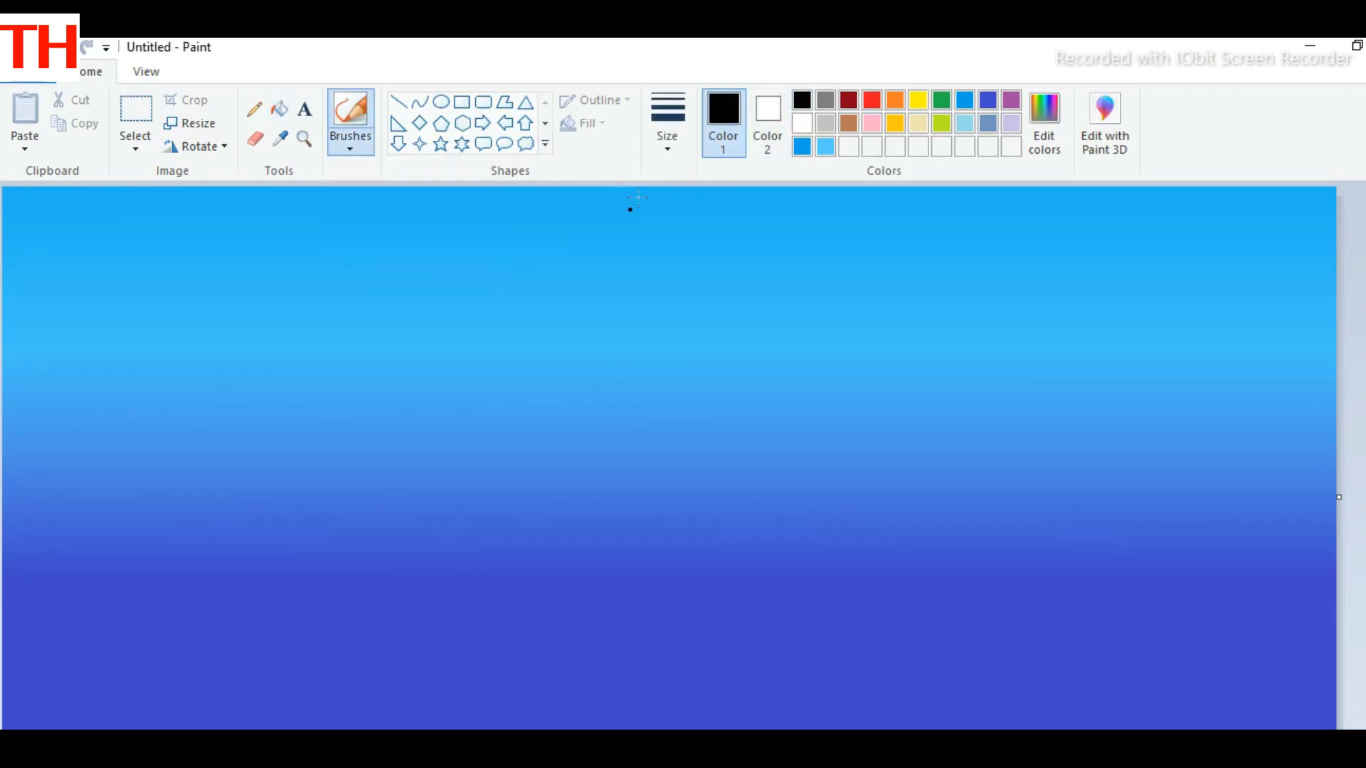
click(800, 123)
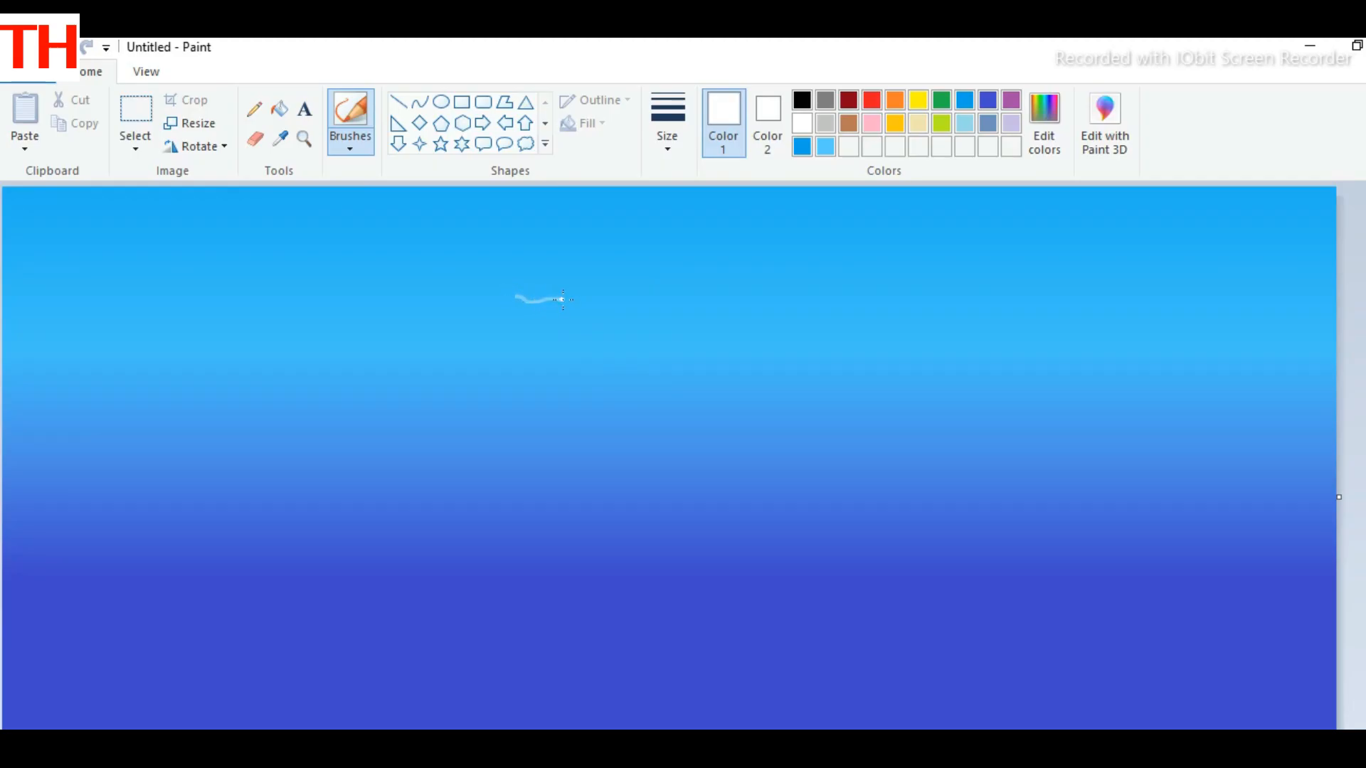
mouse_move(570, 324)
mouse_down()
mouse_move(631, 343)
mouse_move(792, 287)
mouse_move(790, 335)
mouse_move(828, 340)
mouse_up()
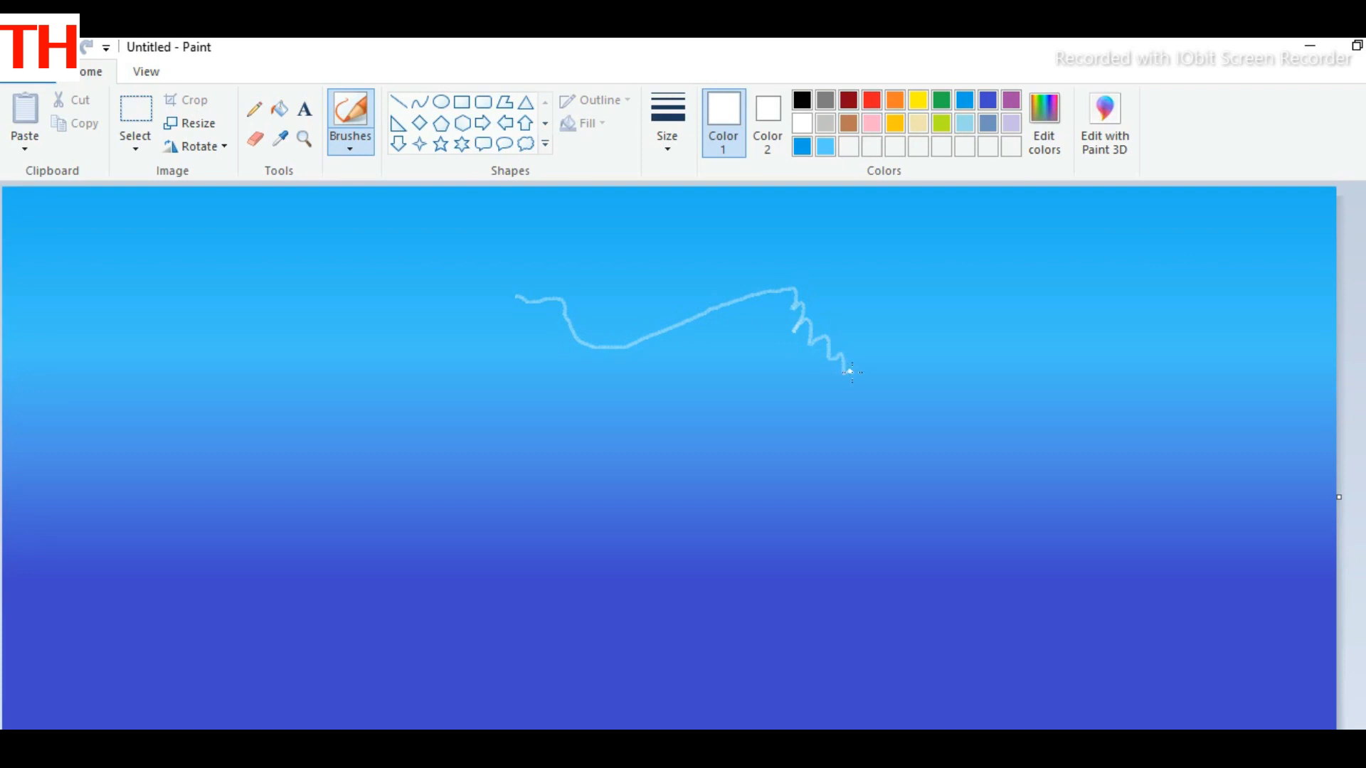
mouse_move(844, 401)
mouse_down()
mouse_move(721, 431)
mouse_move(783, 423)
mouse_move(872, 454)
mouse_move(1080, 461)
mouse_move(1066, 493)
mouse_move(1020, 501)
mouse_move(810, 492)
mouse_move(743, 537)
mouse_move(667, 515)
mouse_move(519, 613)
mouse_move(467, 625)
mouse_move(440, 491)
mouse_move(483, 466)
mouse_move(619, 437)
mouse_up()
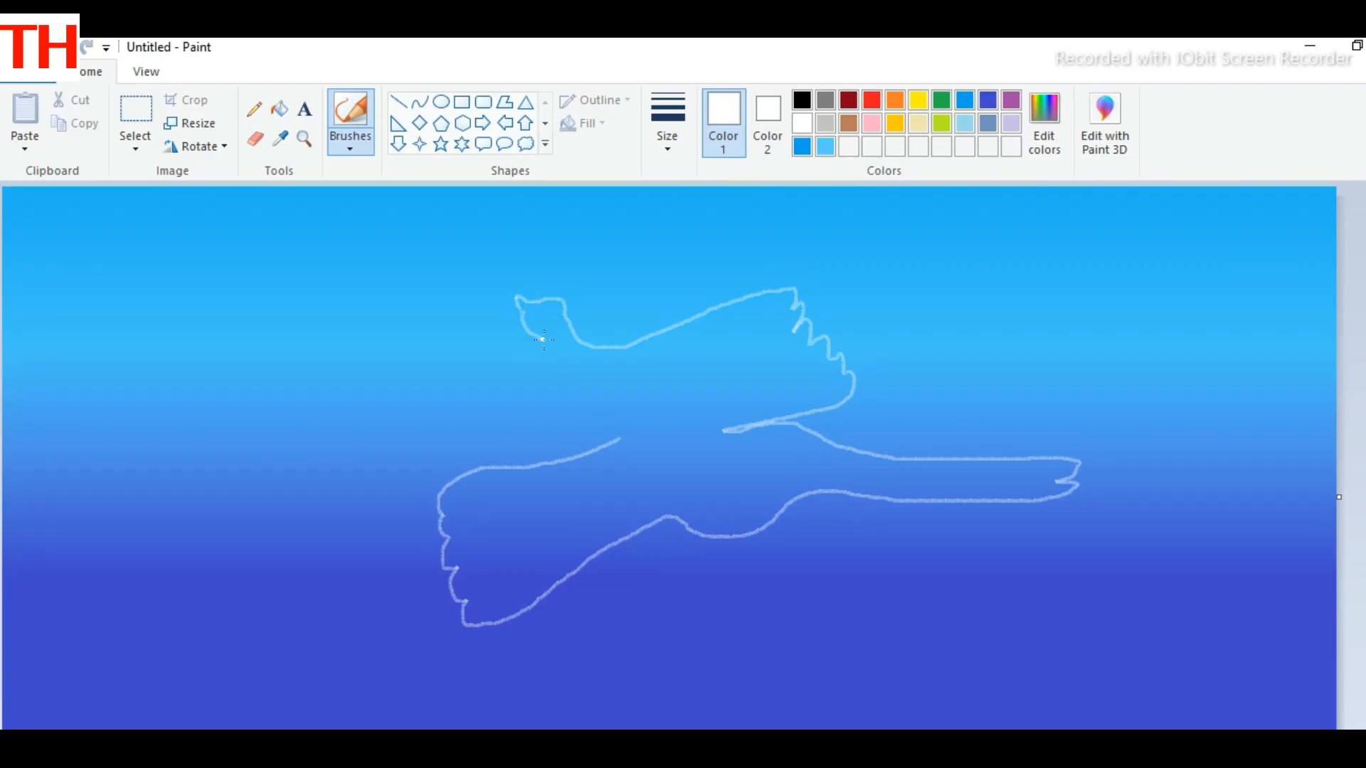
drag(561, 354, 618, 423)
mouse_move(767, 526)
mouse_down()
mouse_move(861, 534)
mouse_move(797, 550)
mouse_move(849, 567)
mouse_move(815, 583)
mouse_move(711, 540)
mouse_move(794, 551)
mouse_move(740, 542)
mouse_up()
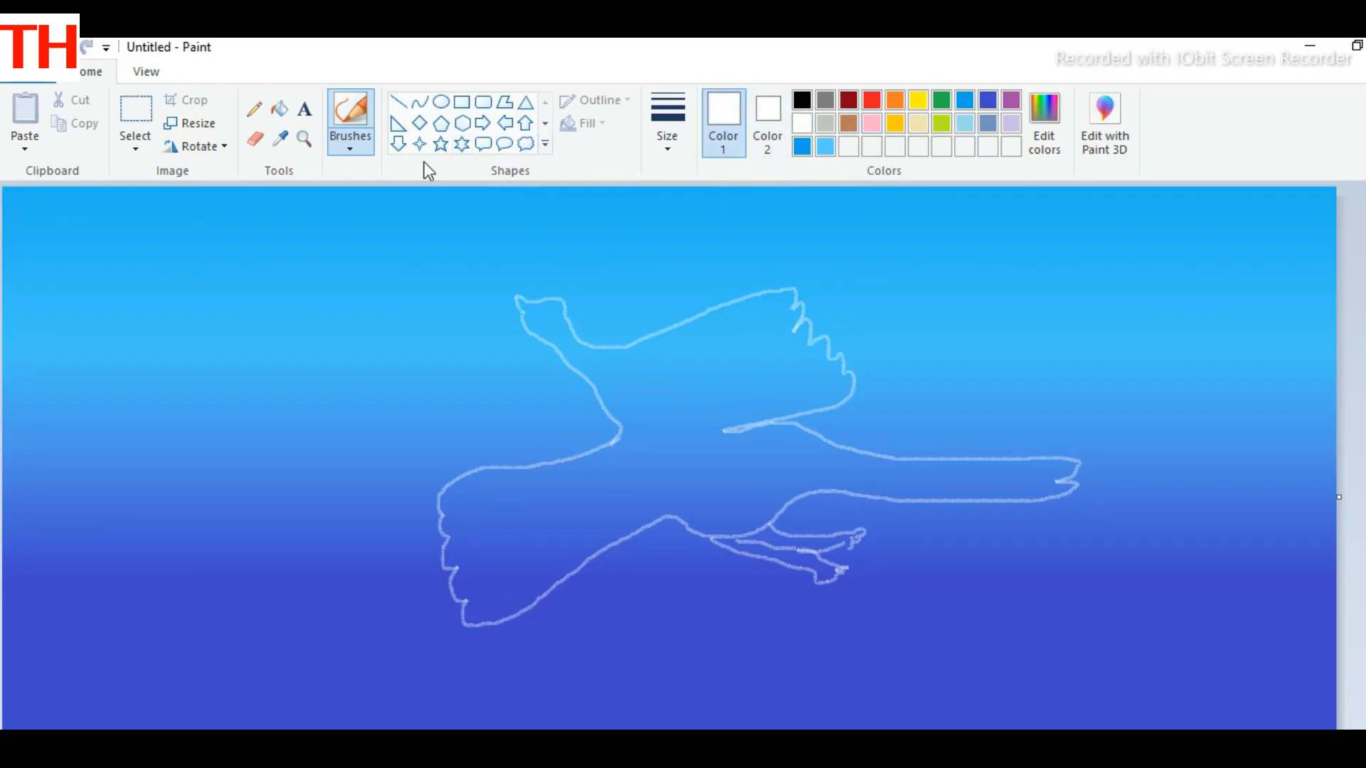
Paint the inside of the bird's head solid white with Calligraphy brush 2
click(351, 144)
click(439, 177)
mouse_move(526, 302)
mouse_down()
mouse_move(564, 314)
mouse_move(535, 312)
mouse_up()
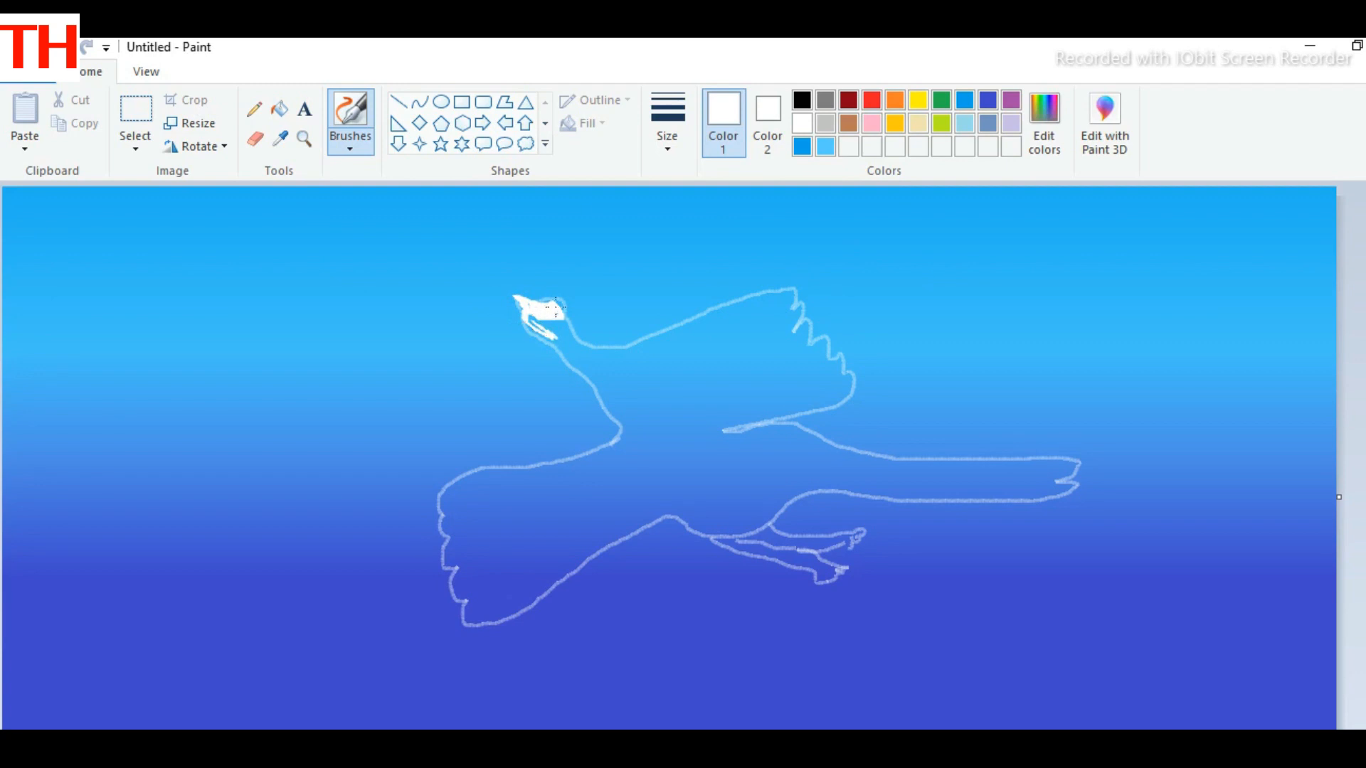
drag(556, 309, 562, 321)
drag(521, 325, 538, 316)
mouse_move(576, 341)
mouse_down()
mouse_move(544, 341)
mouse_move(543, 329)
mouse_up()
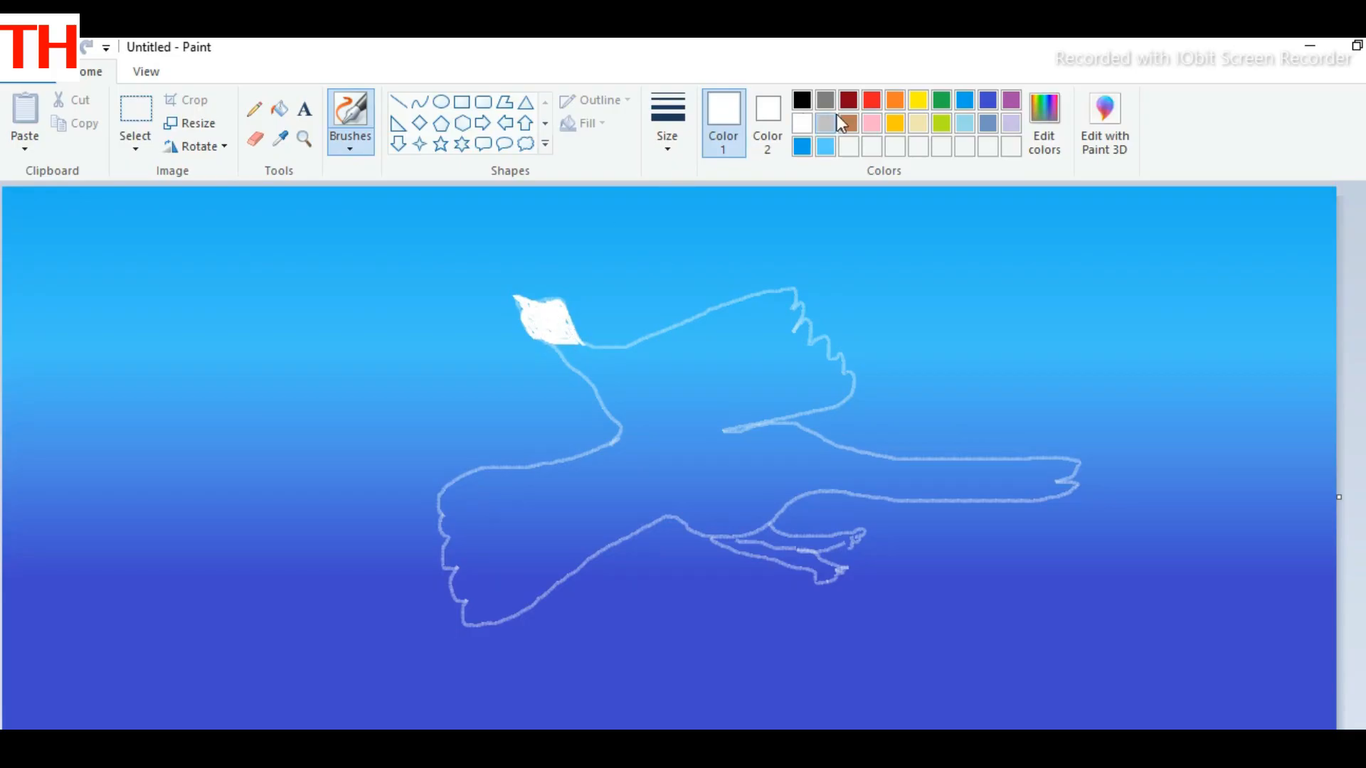
Paint a small red eye with a black pupil on the bird's white head
click(871, 101)
drag(542, 315, 554, 324)
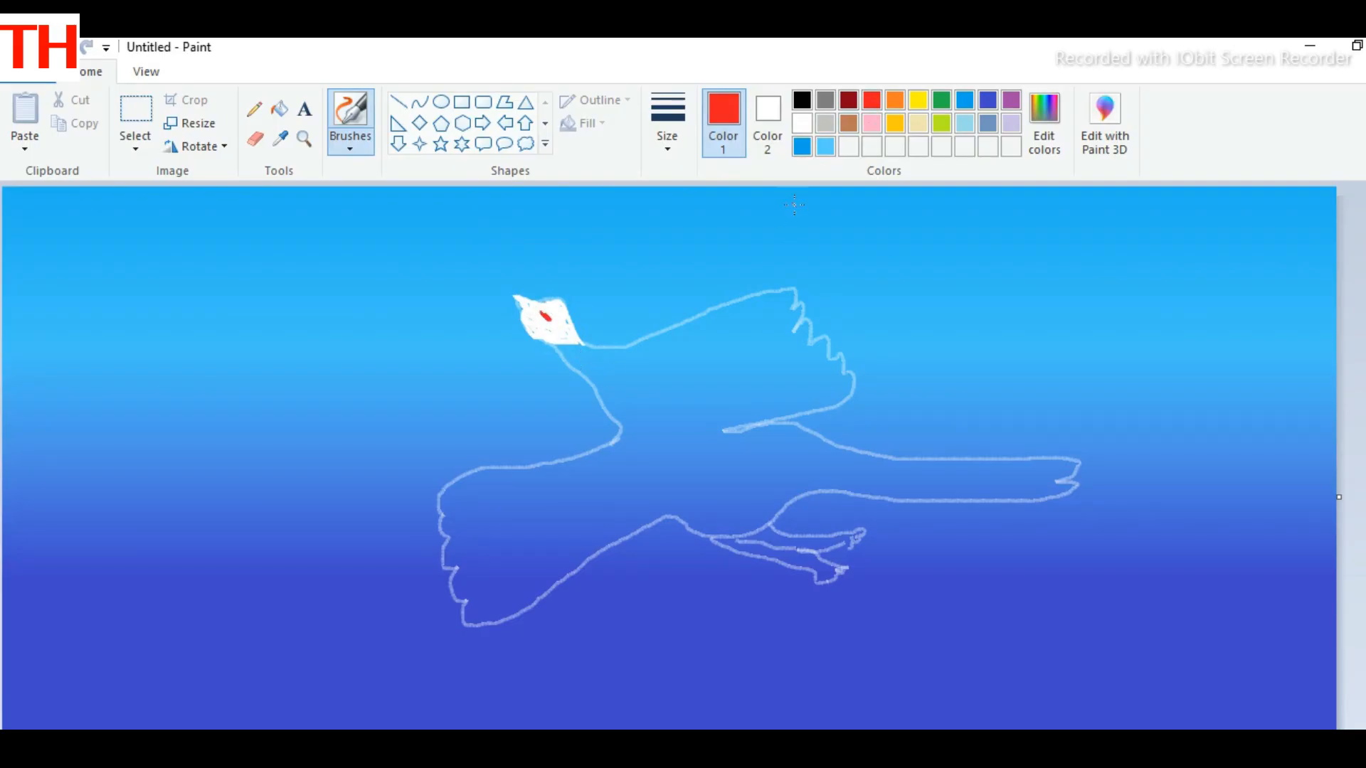
click(802, 100)
drag(542, 314, 547, 316)
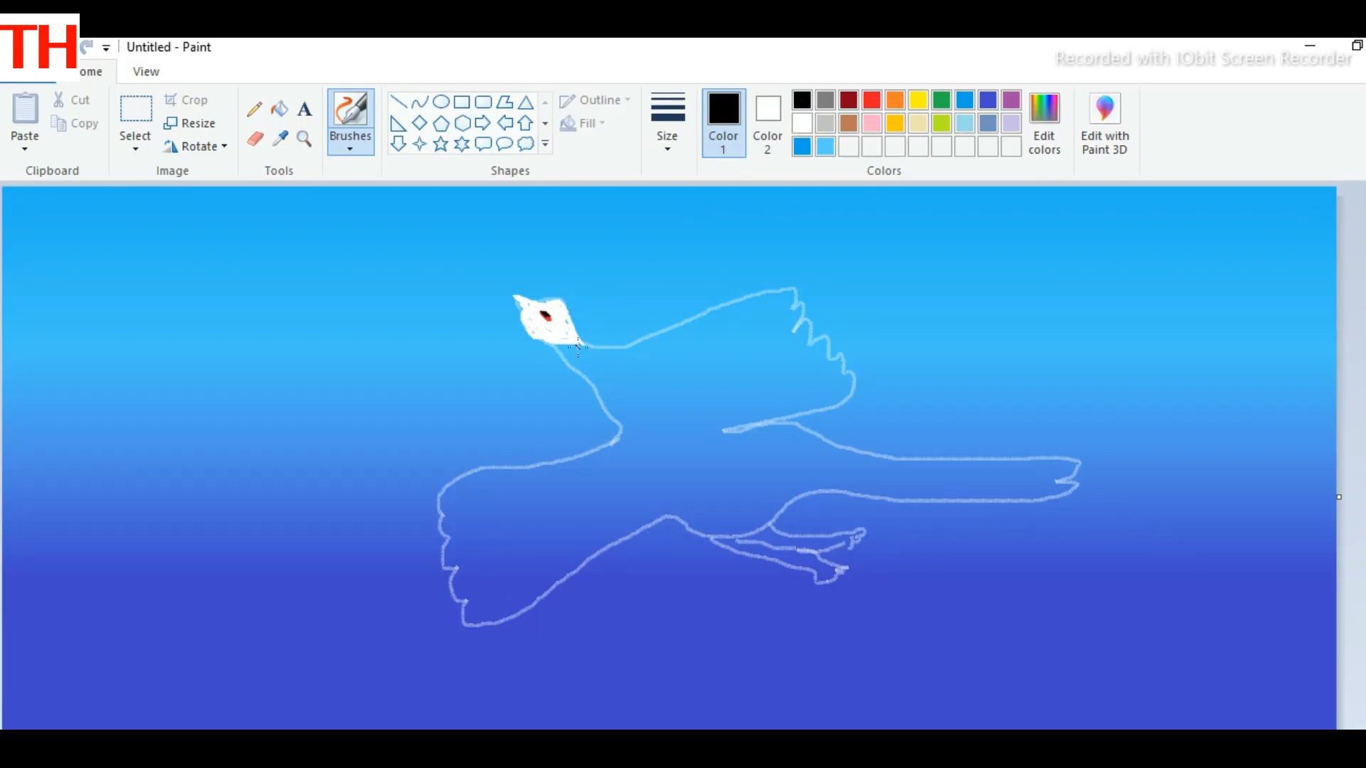
Paint the bird's upper wing and body and most of its tail white with the Marker brush
click(801, 123)
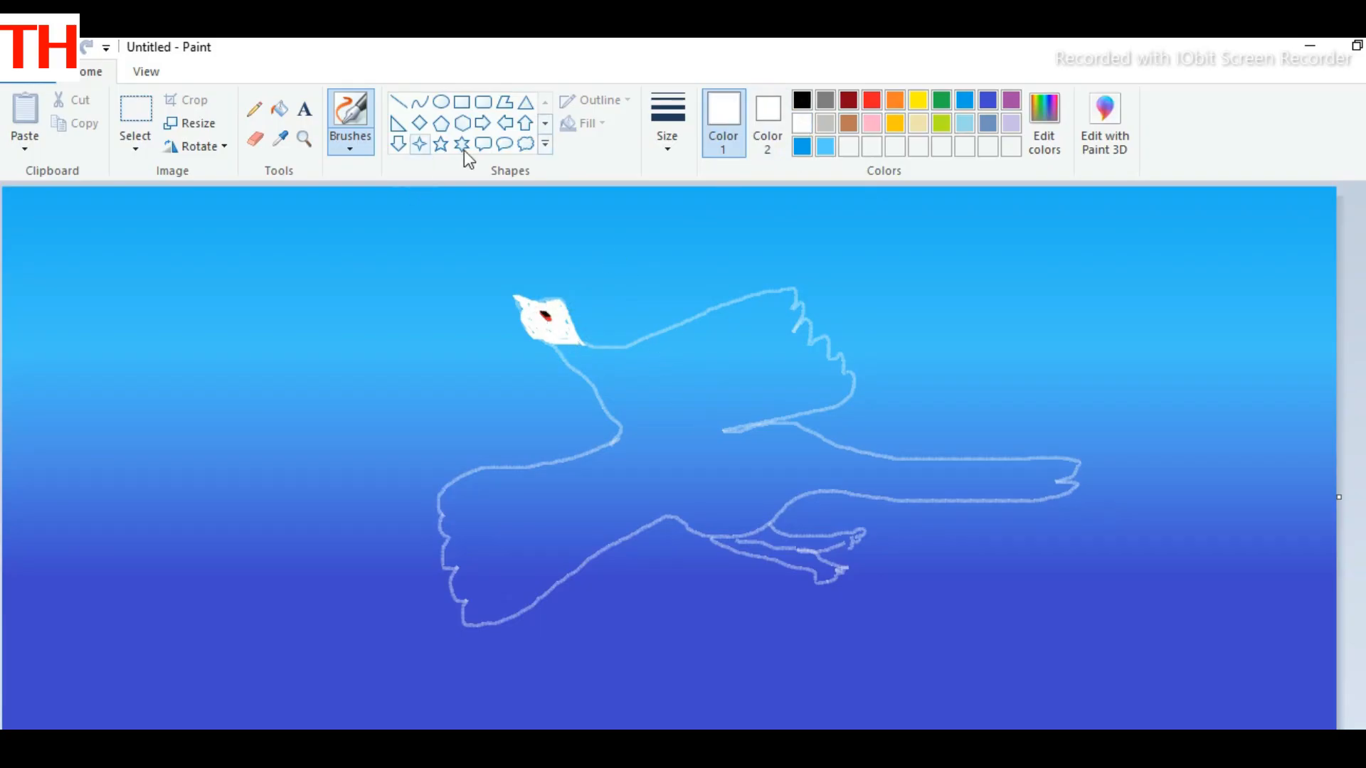
click(367, 153)
click(426, 224)
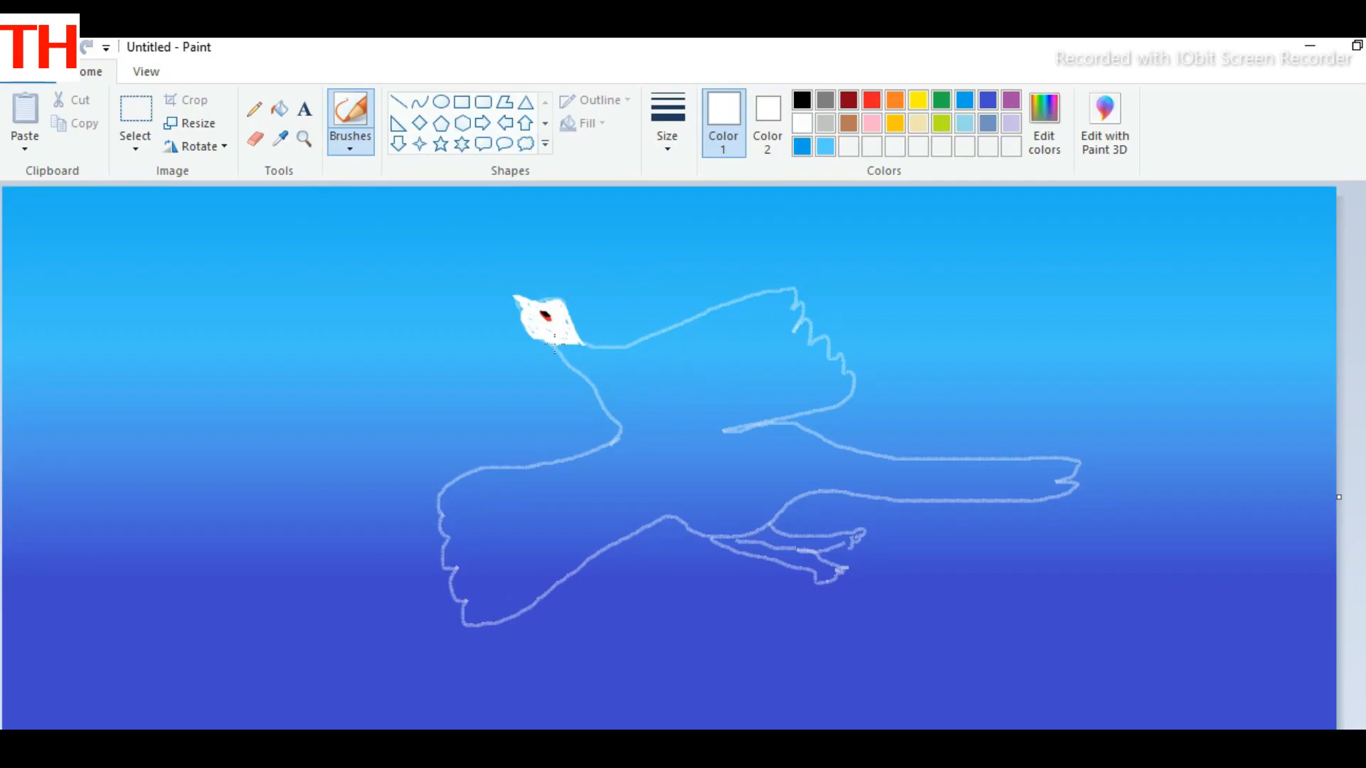
click(350, 146)
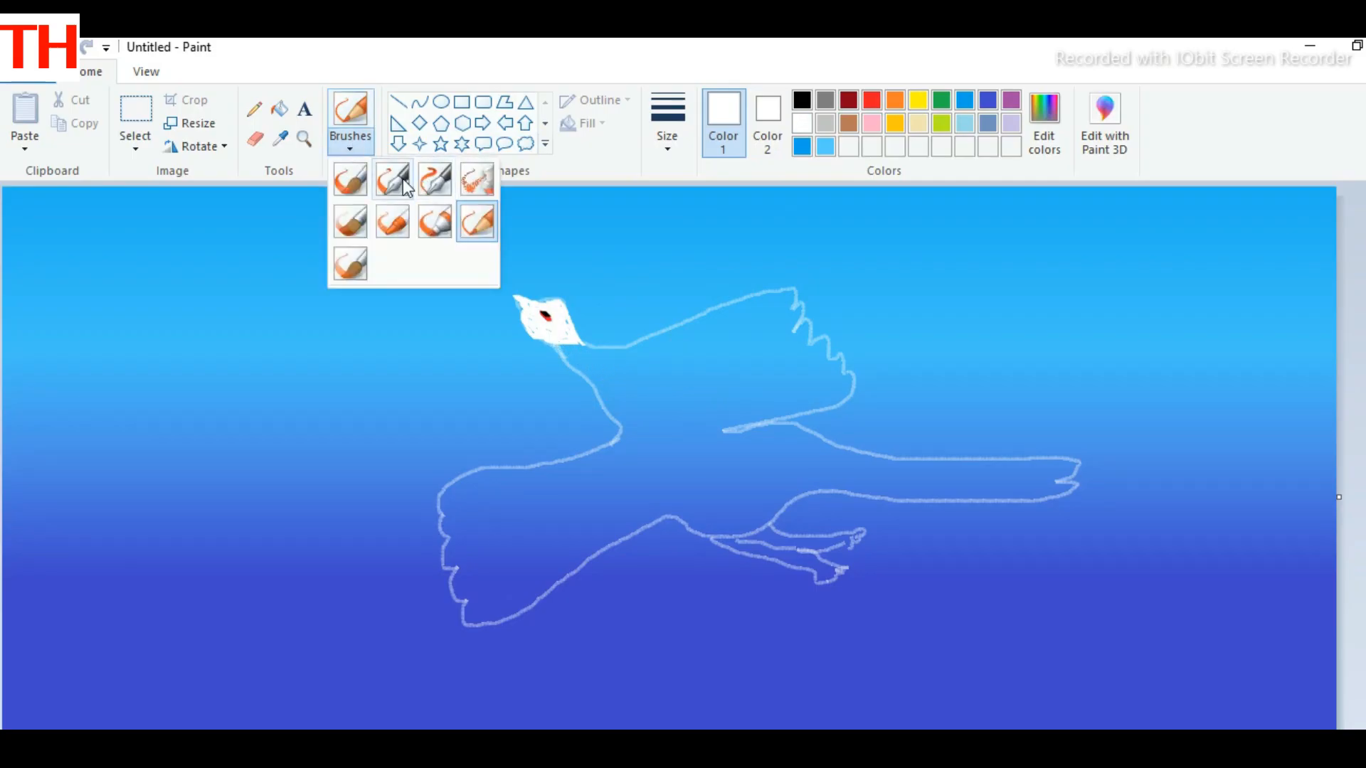
click(434, 179)
mouse_move(683, 372)
mouse_down()
mouse_move(729, 331)
mouse_move(610, 366)
mouse_move(689, 378)
mouse_move(606, 379)
mouse_move(626, 417)
mouse_move(593, 367)
mouse_move(764, 330)
mouse_move(770, 317)
mouse_move(729, 318)
mouse_move(638, 356)
mouse_move(783, 305)
mouse_move(761, 324)
mouse_move(824, 376)
mouse_move(779, 407)
mouse_move(717, 418)
mouse_move(797, 375)
mouse_move(779, 362)
mouse_move(726, 379)
mouse_move(842, 378)
mouse_move(767, 407)
mouse_move(728, 380)
mouse_move(693, 407)
mouse_move(715, 432)
mouse_move(656, 402)
mouse_move(697, 449)
mouse_move(633, 409)
mouse_move(638, 432)
mouse_move(636, 401)
mouse_move(619, 394)
mouse_move(613, 394)
mouse_up()
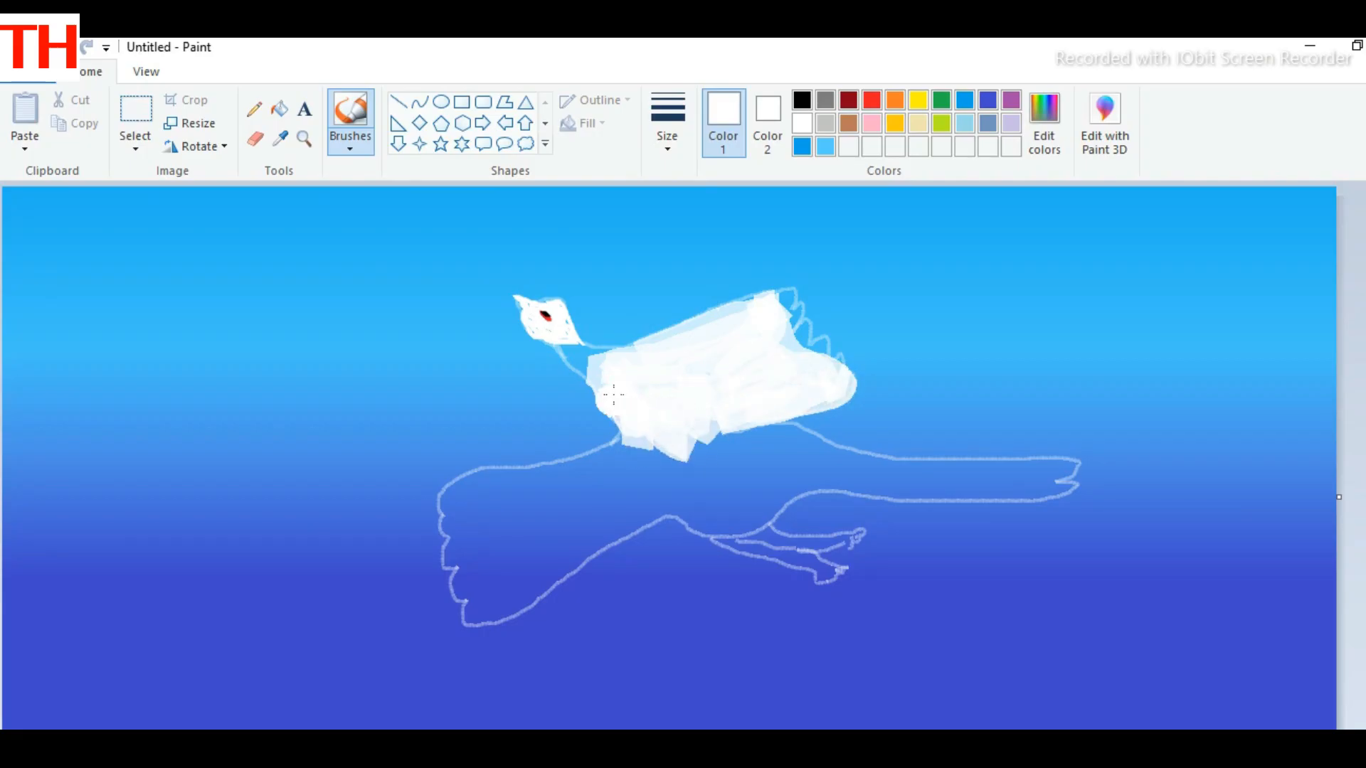
mouse_move(781, 384)
mouse_down()
mouse_move(765, 427)
mouse_move(841, 463)
mouse_move(932, 476)
mouse_move(818, 455)
mouse_move(935, 478)
mouse_move(1024, 474)
mouse_up()
Reduce the marker to the second-thinnest size and fill the upper wing's feathered edge and the tail's tip and lower edge with white
click(668, 117)
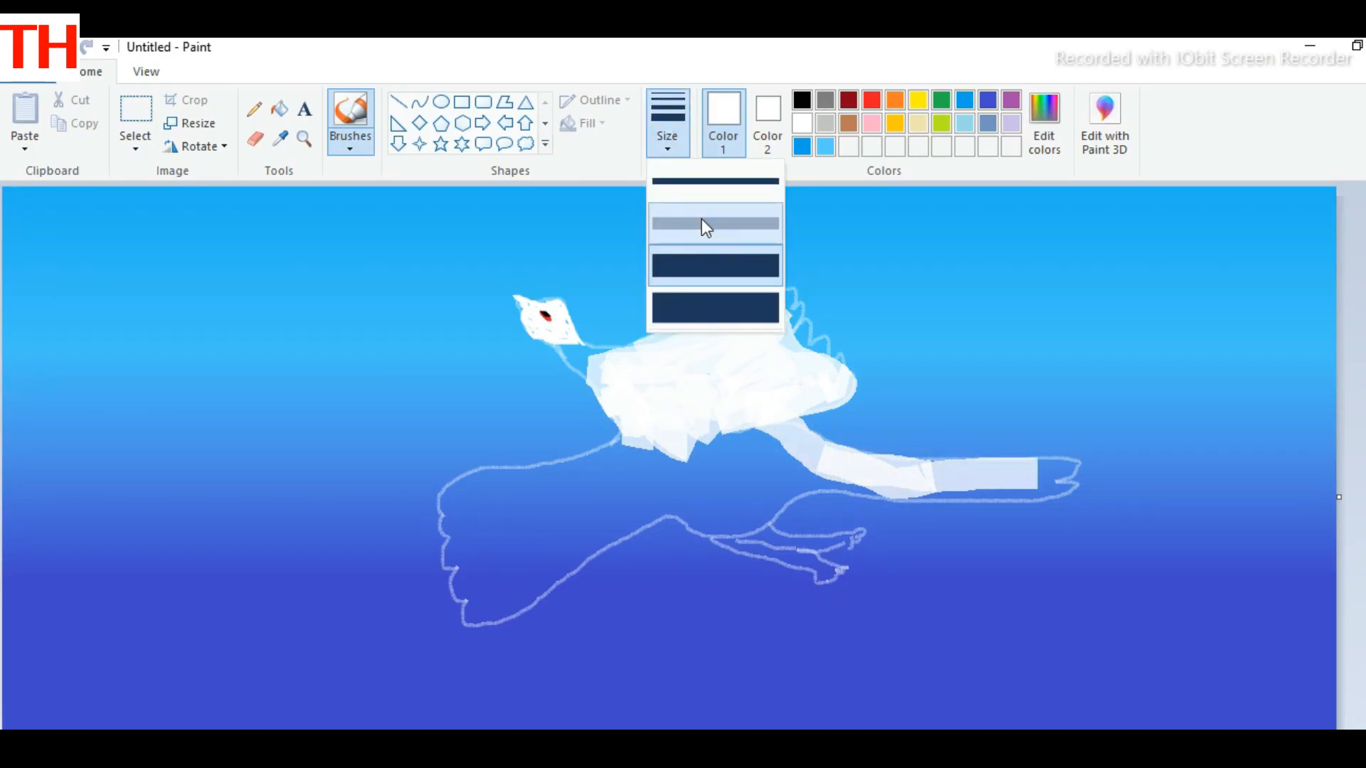
click(702, 221)
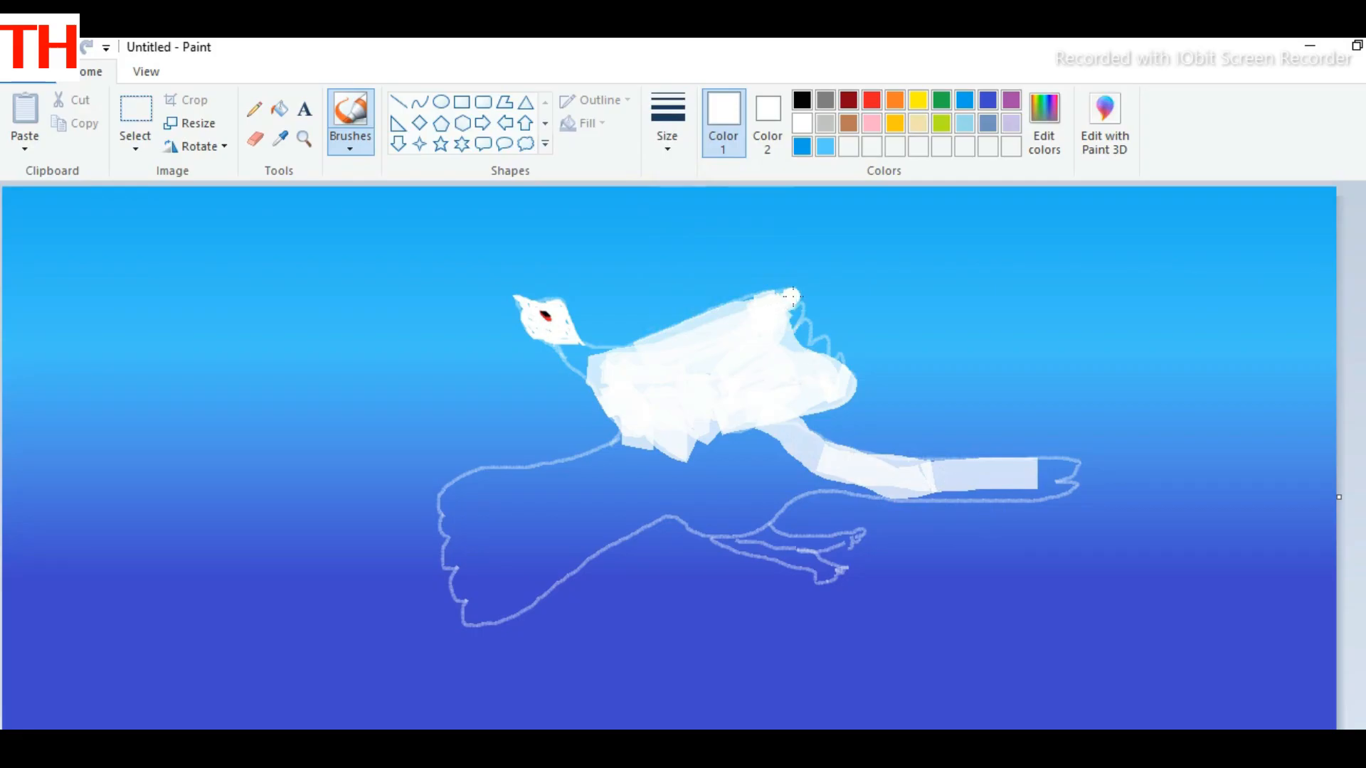
mouse_move(781, 295)
mouse_down()
mouse_move(801, 348)
mouse_move(826, 340)
mouse_move(818, 364)
mouse_move(847, 363)
mouse_move(795, 373)
mouse_up()
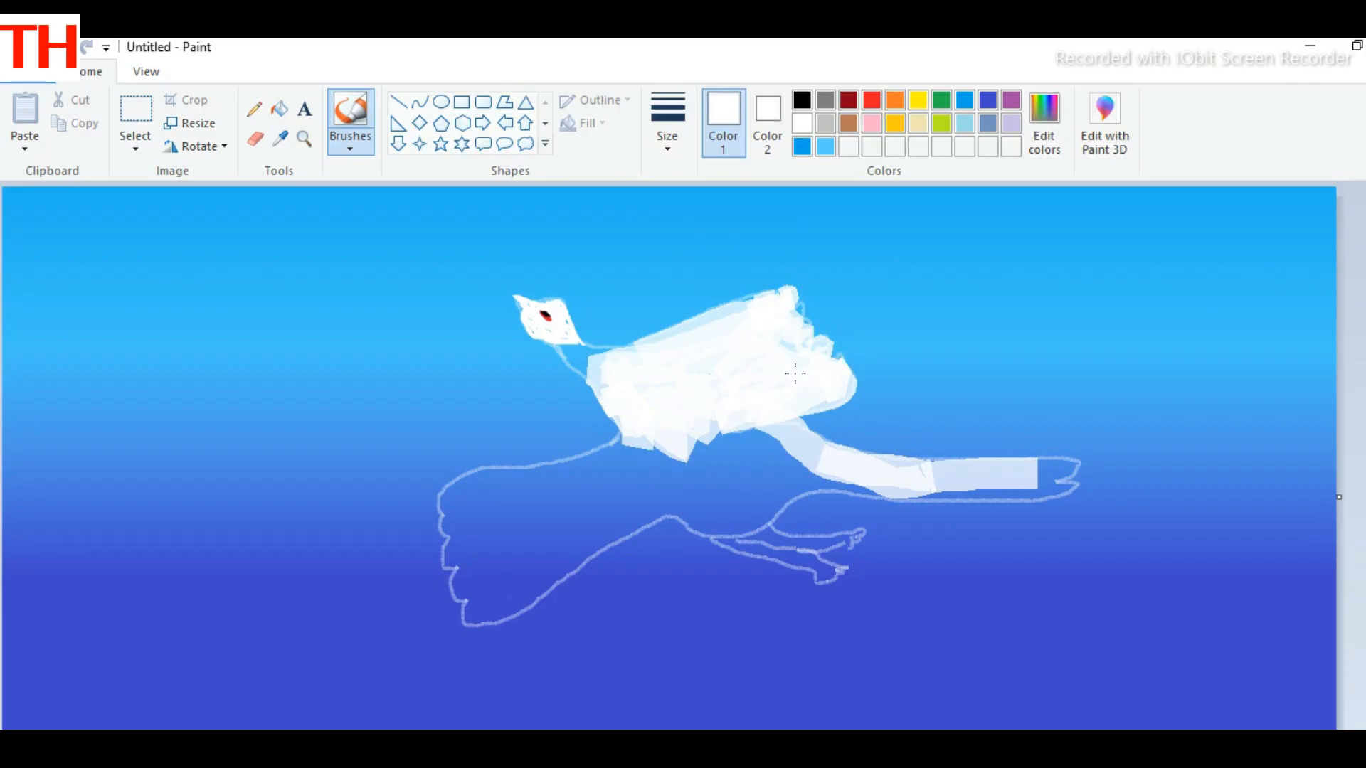
mouse_move(1040, 472)
mouse_down()
mouse_move(1062, 466)
mouse_move(1024, 480)
mouse_move(1076, 463)
mouse_move(1060, 489)
mouse_move(1028, 495)
mouse_move(1074, 490)
mouse_move(790, 489)
mouse_up()
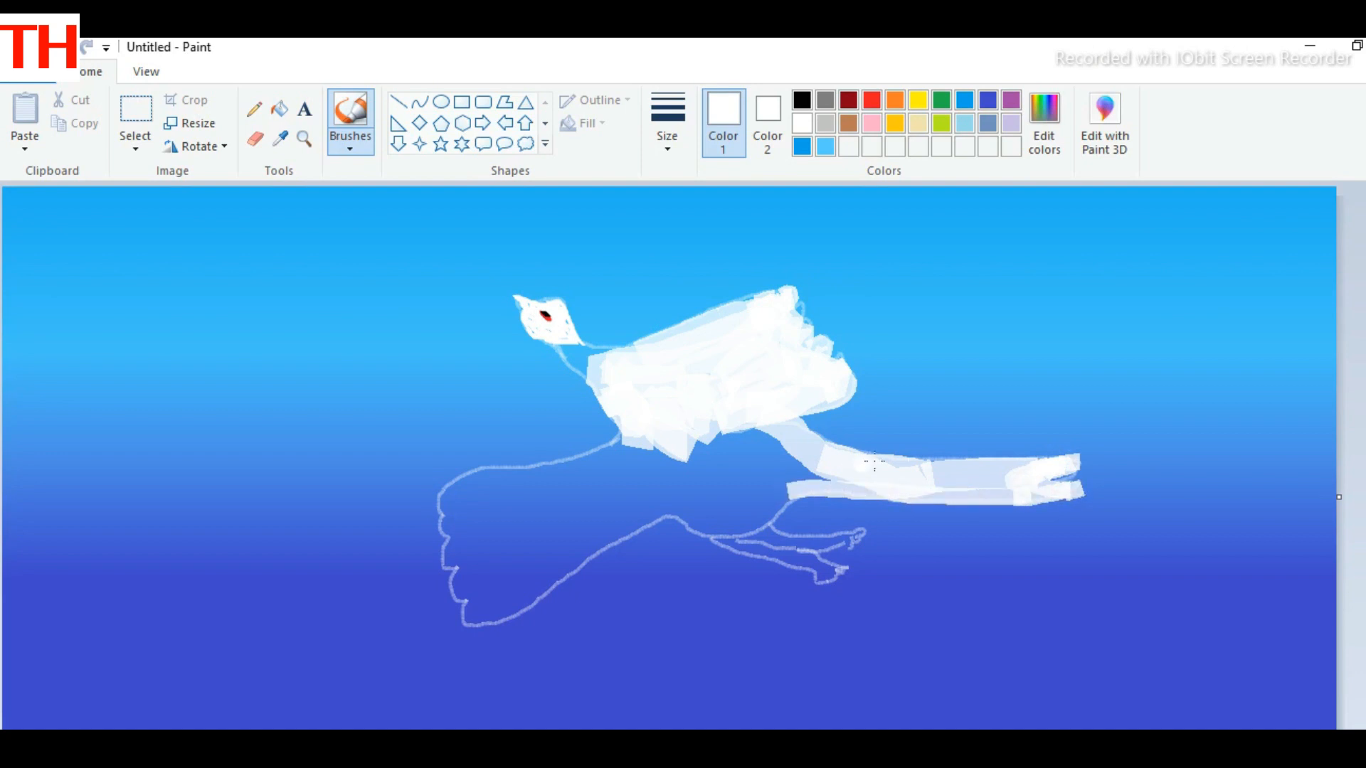
Draw a short red stroke near the upper wing's tip with the Natural pencil brush at the second-thinnest size
click(802, 100)
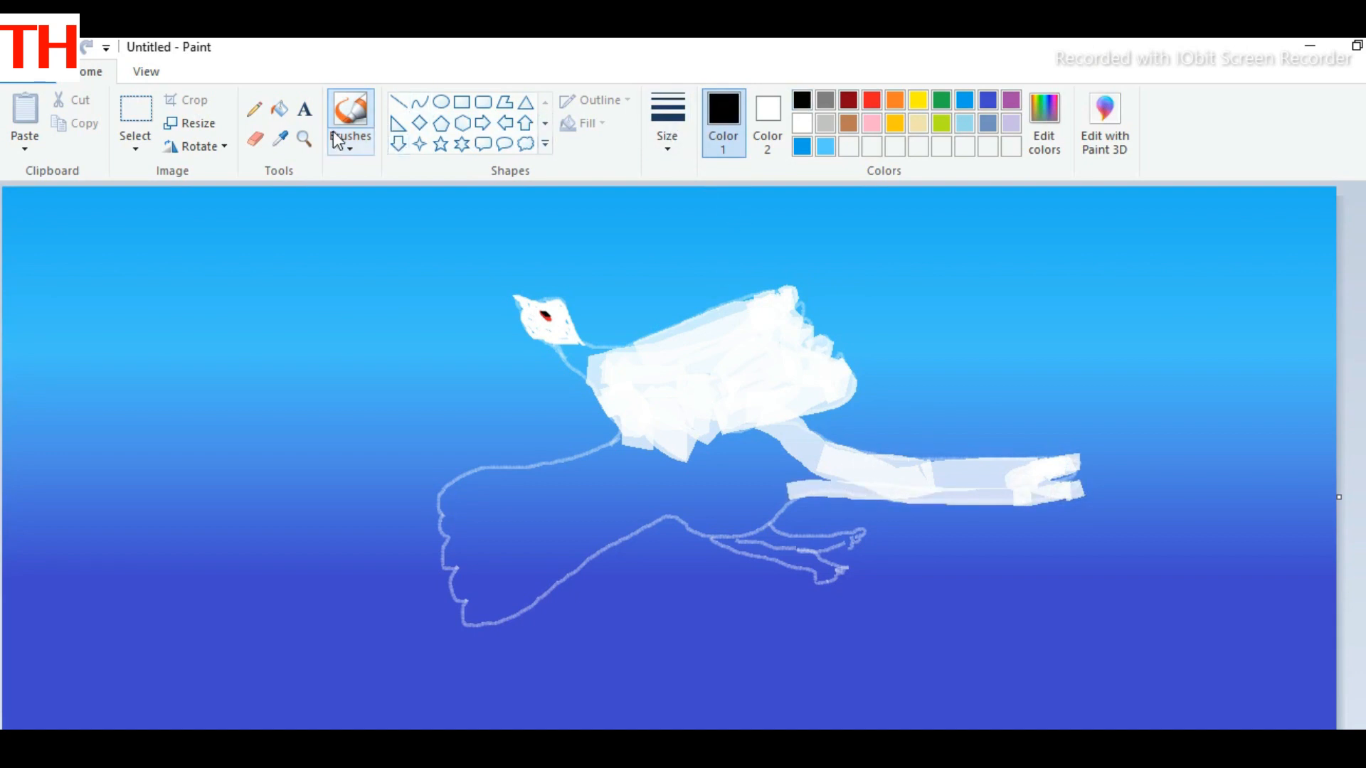
click(350, 145)
click(446, 224)
click(356, 147)
click(477, 222)
click(666, 128)
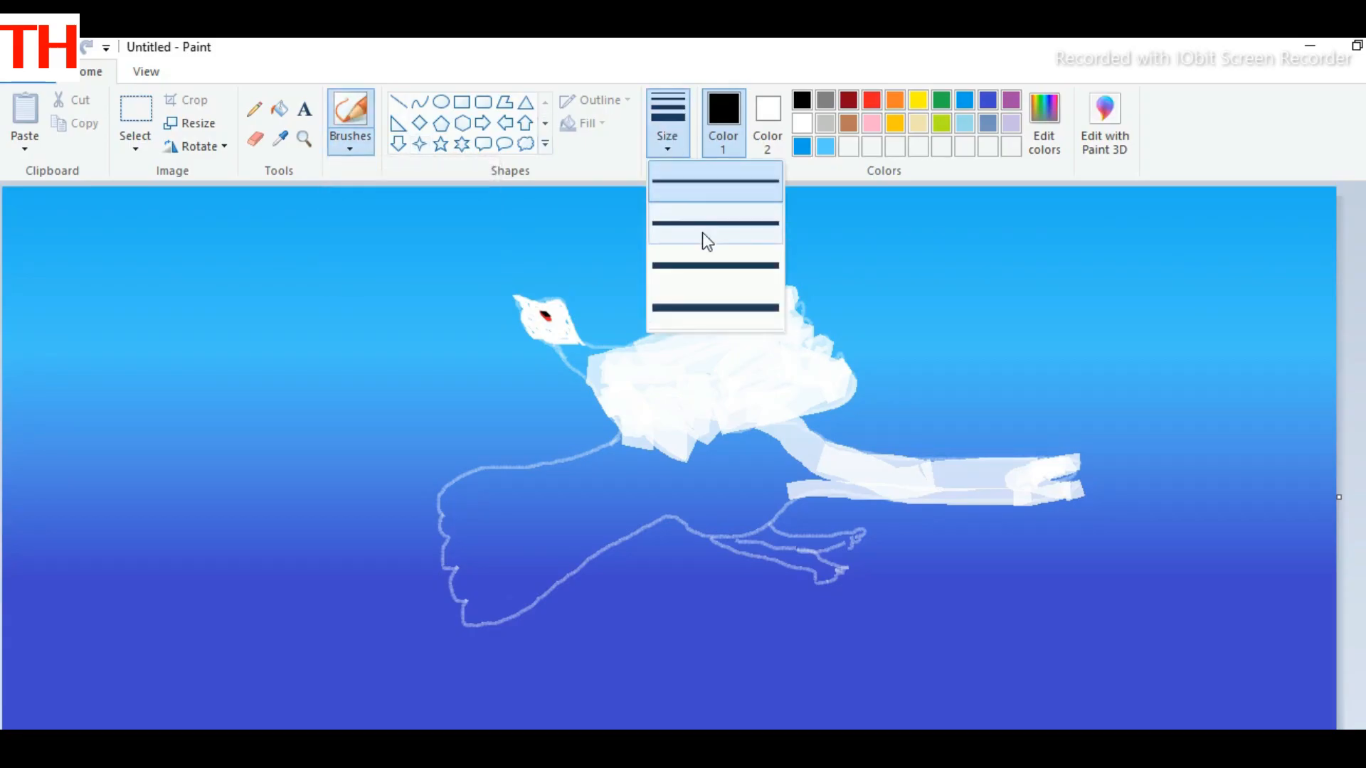
click(702, 232)
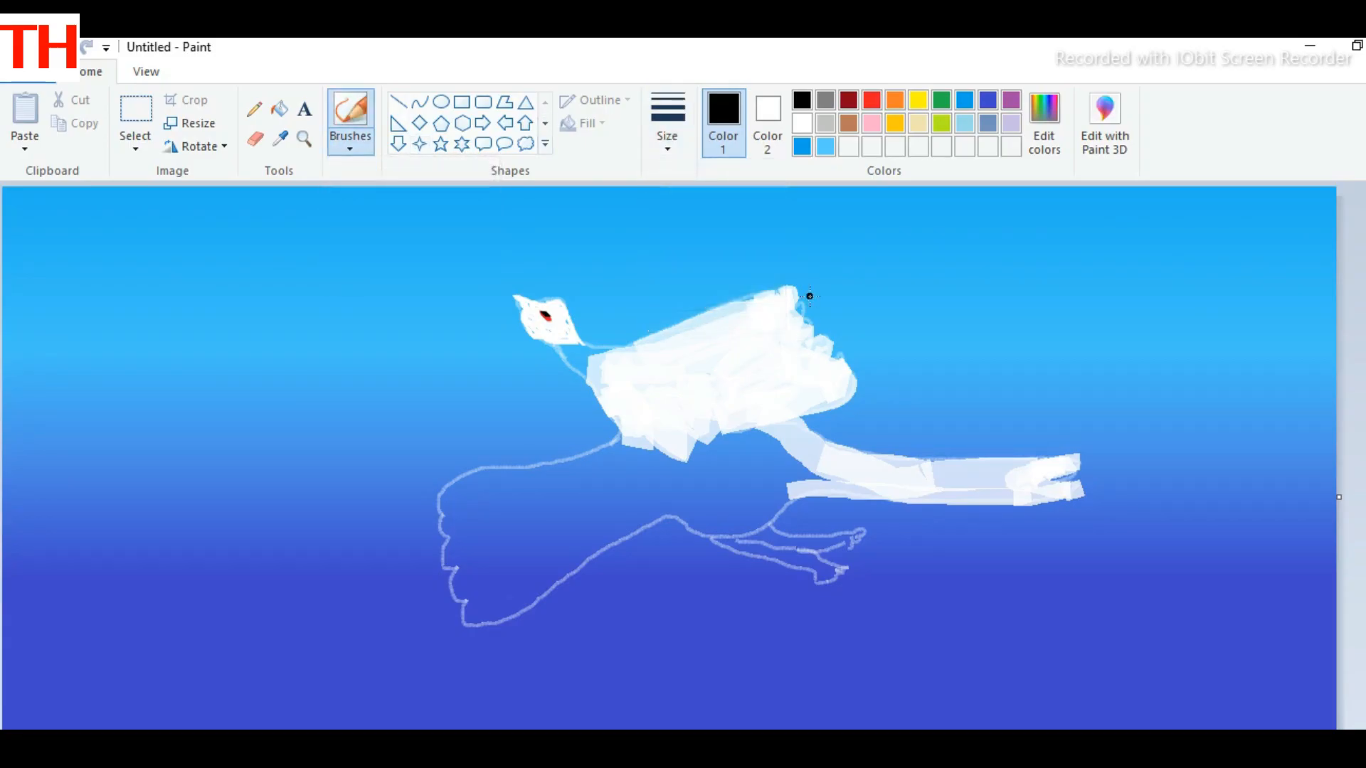
click(874, 93)
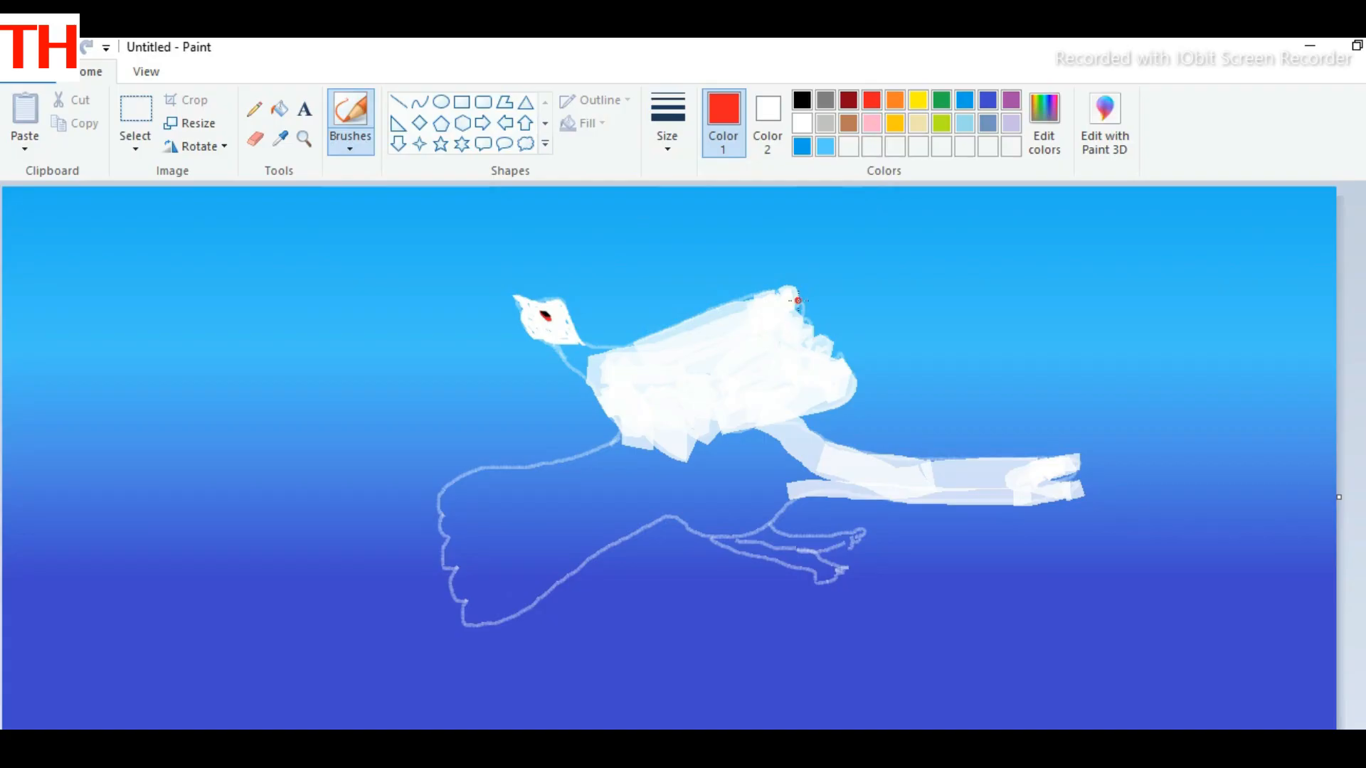
drag(798, 301, 771, 326)
Outline the upper wing's feather tips and the outer part of its front edge in red with the Marker at the thinnest size
click(350, 143)
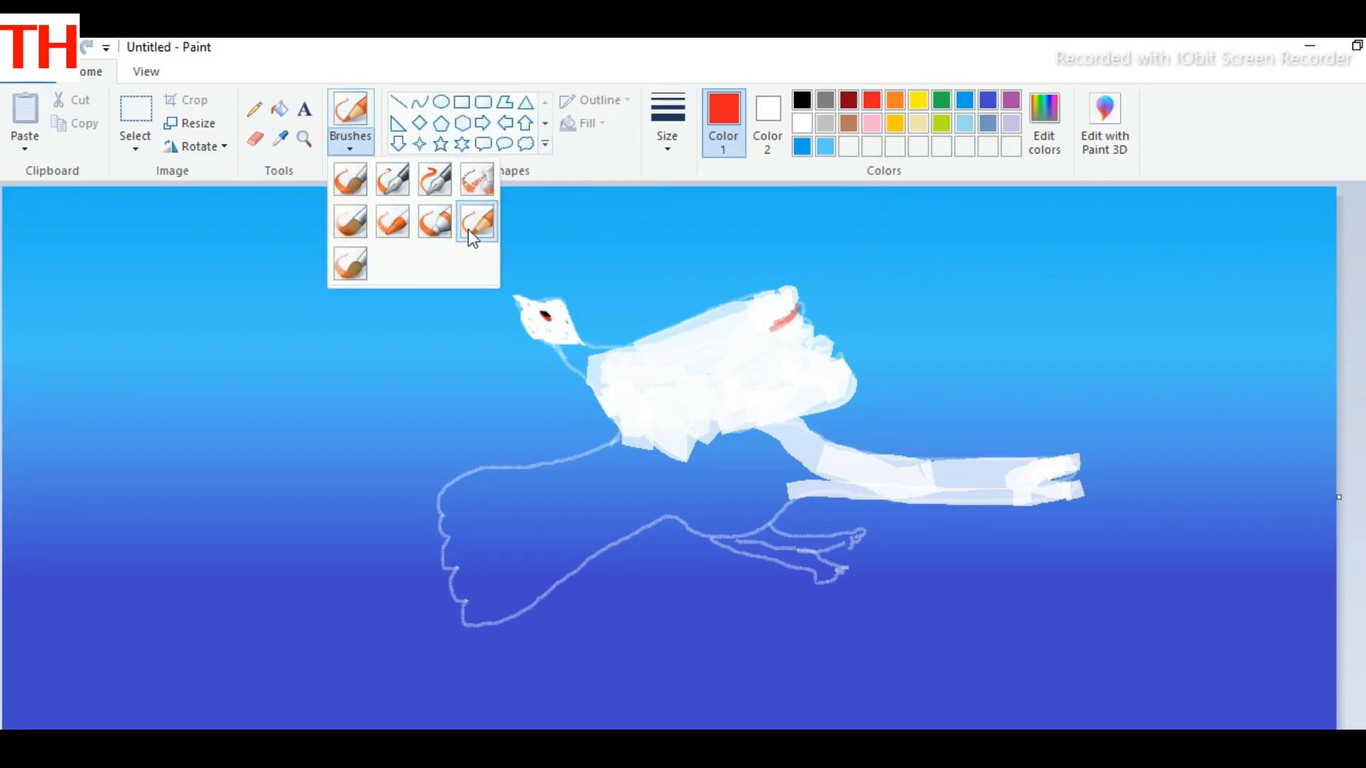
click(434, 222)
click(659, 138)
click(688, 182)
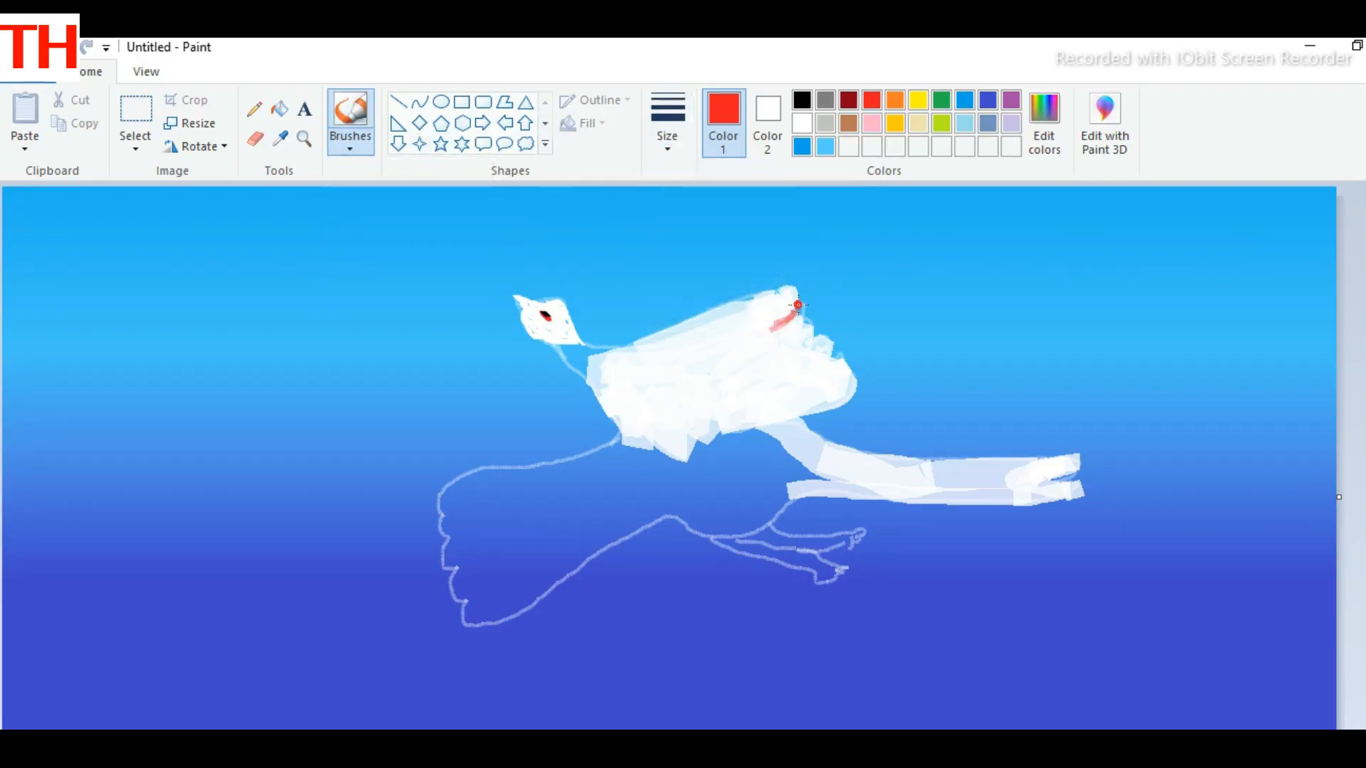
mouse_move(798, 304)
mouse_down()
mouse_move(776, 326)
mouse_move(831, 347)
mouse_move(814, 364)
mouse_up()
drag(849, 371, 798, 415)
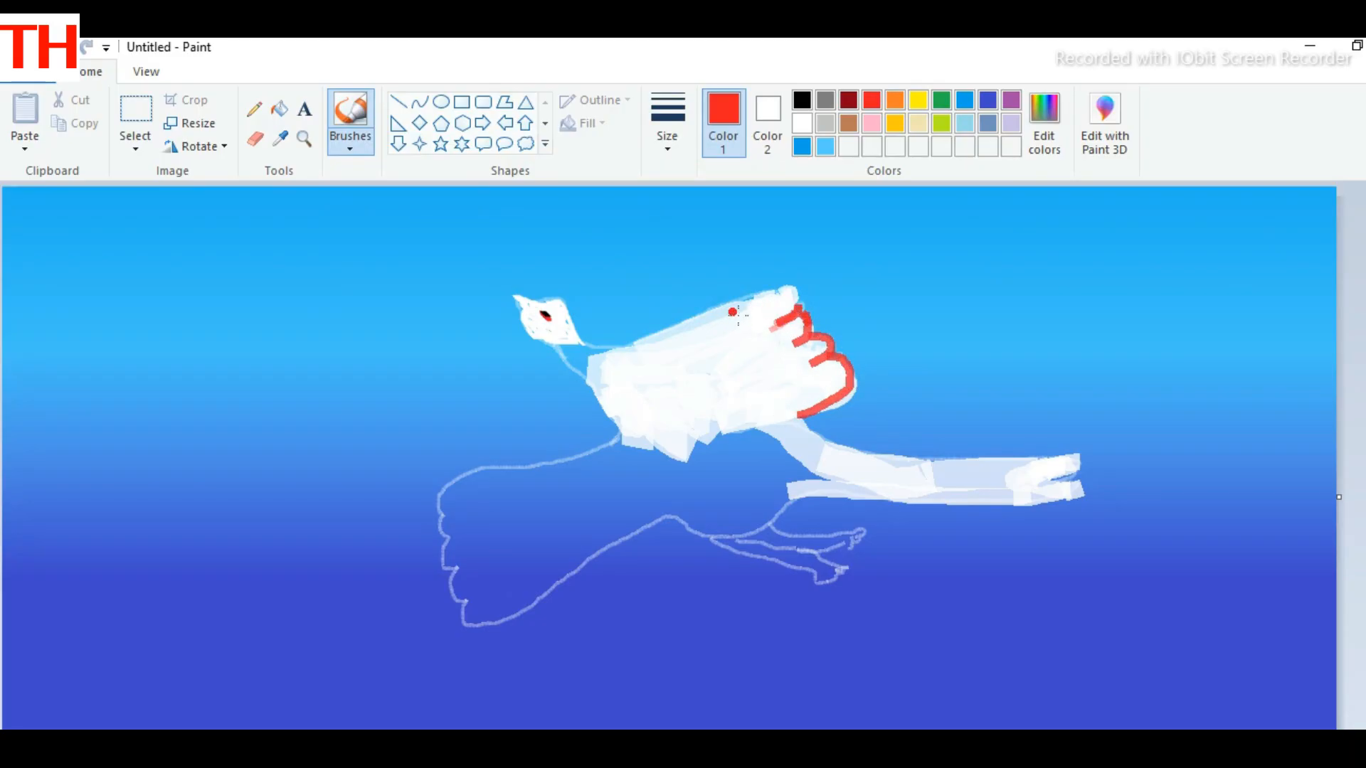
drag(723, 312, 793, 289)
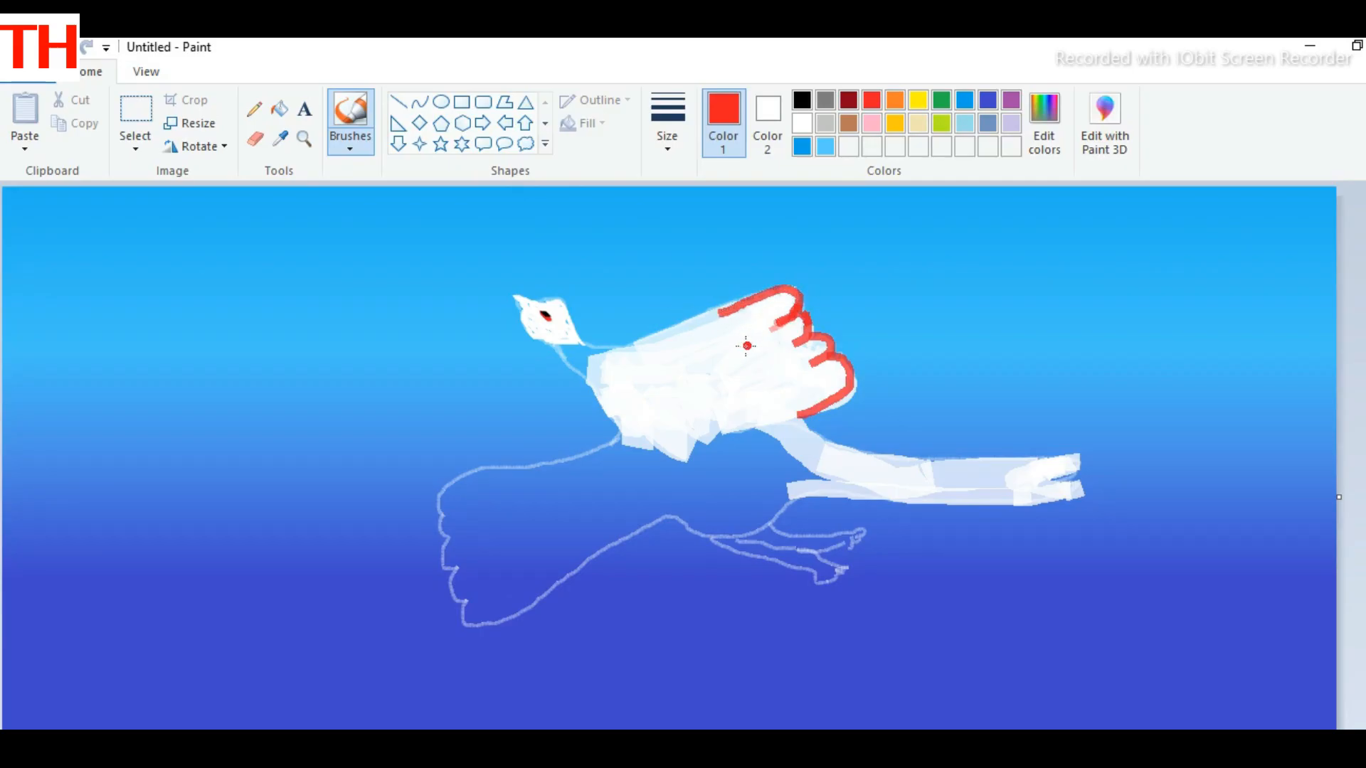
Paint the lower body, the tail base and the inner part of the lower wing white with the Marker at the third-thinnest size
click(803, 101)
click(802, 123)
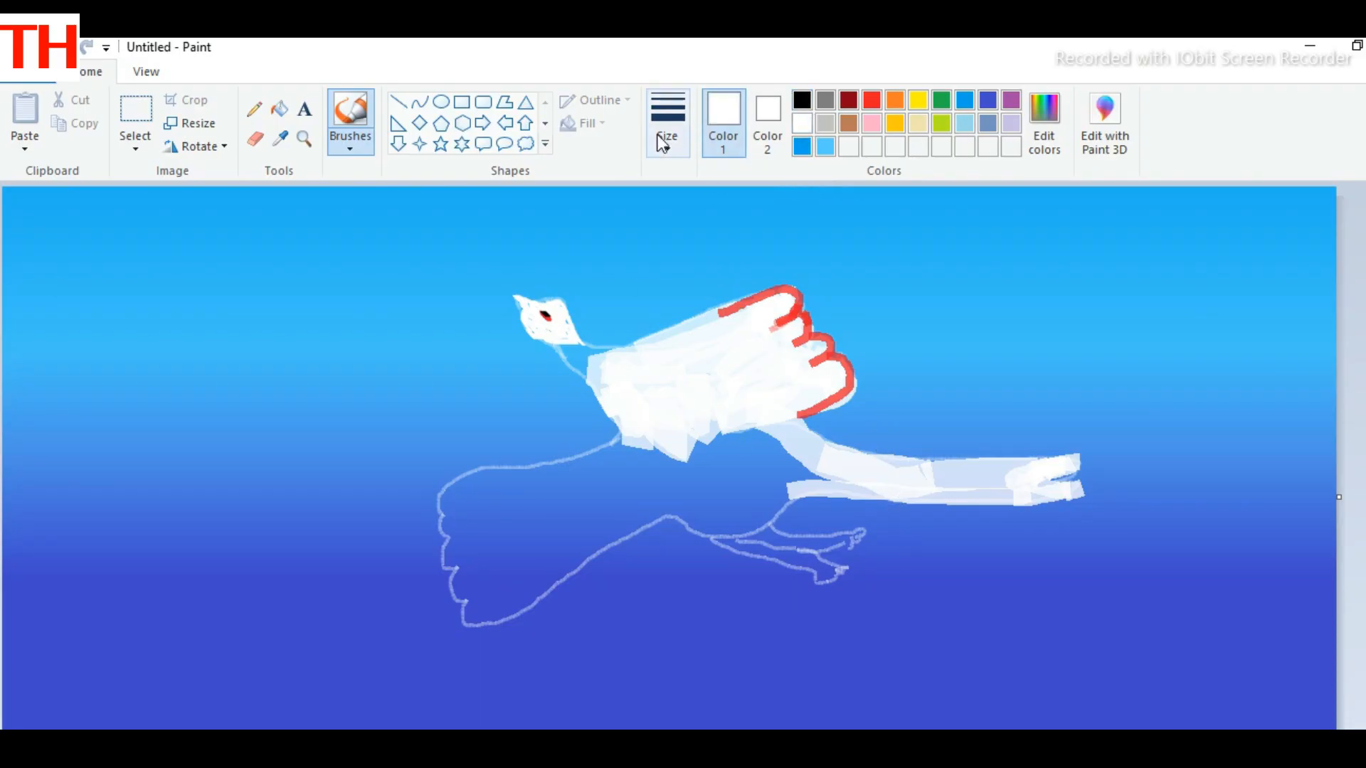
click(667, 118)
click(689, 256)
mouse_move(767, 512)
mouse_down()
mouse_move(792, 442)
mouse_move(701, 454)
mouse_move(736, 440)
mouse_move(816, 474)
mouse_move(668, 459)
mouse_move(823, 475)
mouse_move(737, 519)
mouse_move(684, 504)
mouse_move(747, 492)
mouse_move(660, 484)
mouse_move(675, 458)
mouse_move(609, 485)
mouse_move(650, 442)
mouse_move(521, 482)
mouse_move(654, 436)
mouse_up()
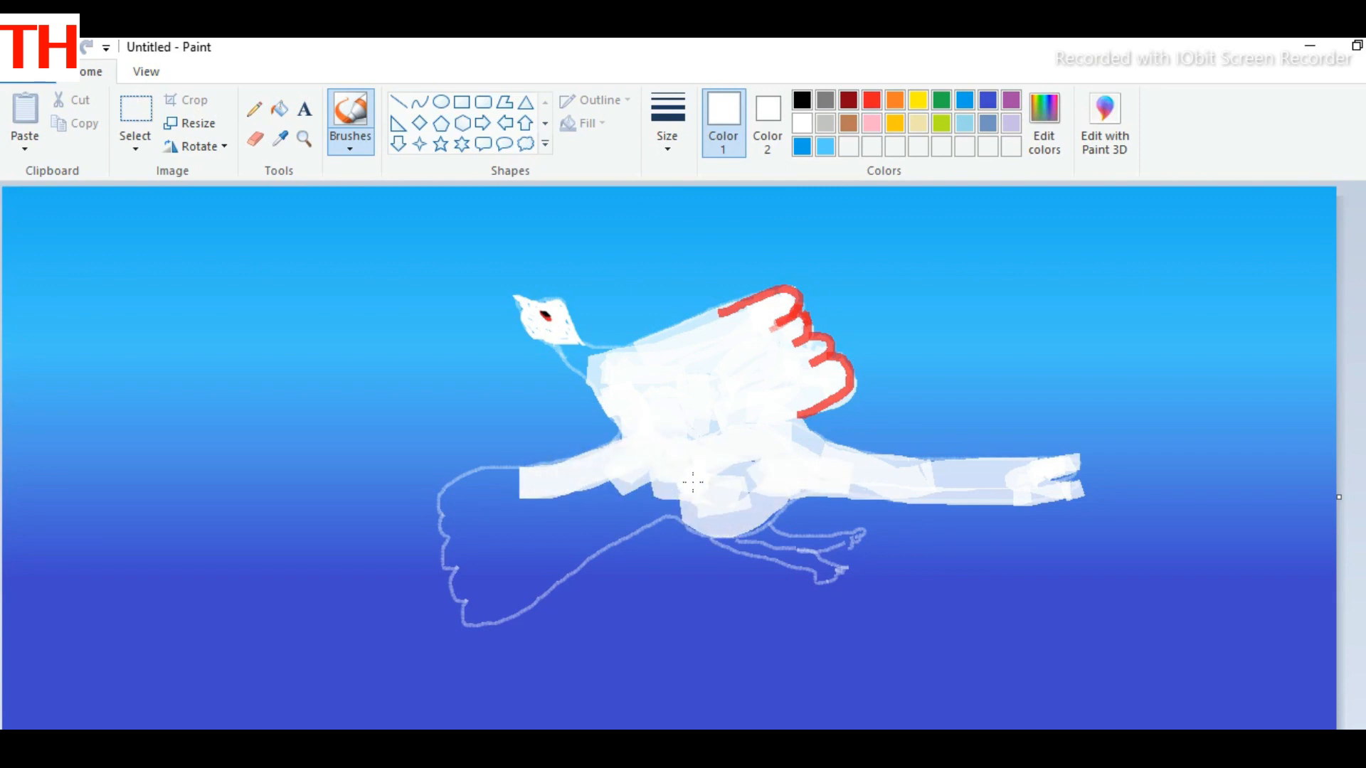
mouse_move(692, 482)
mouse_down()
mouse_move(594, 533)
mouse_move(653, 481)
mouse_move(617, 496)
mouse_up()
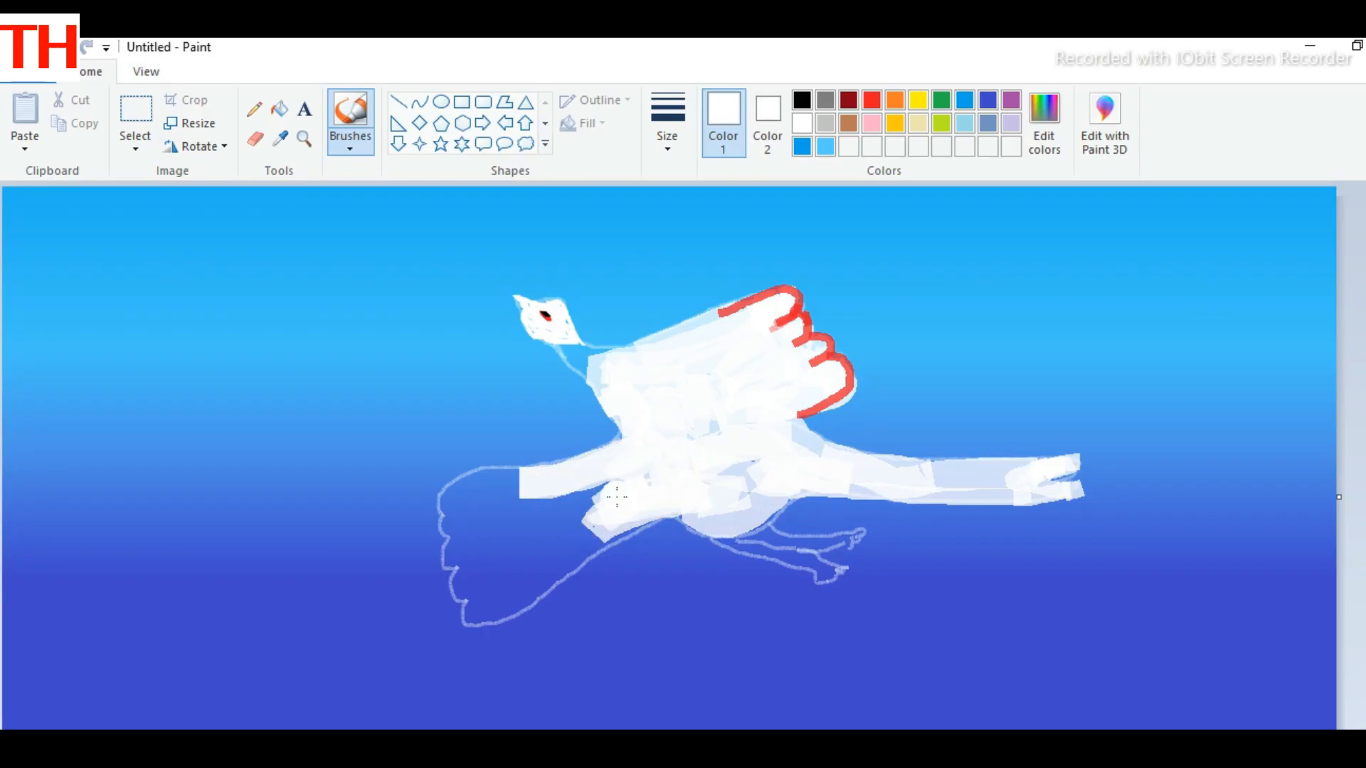
Reduce the marker to the second-thinnest size and fill the bird's neck and legs with white
click(667, 133)
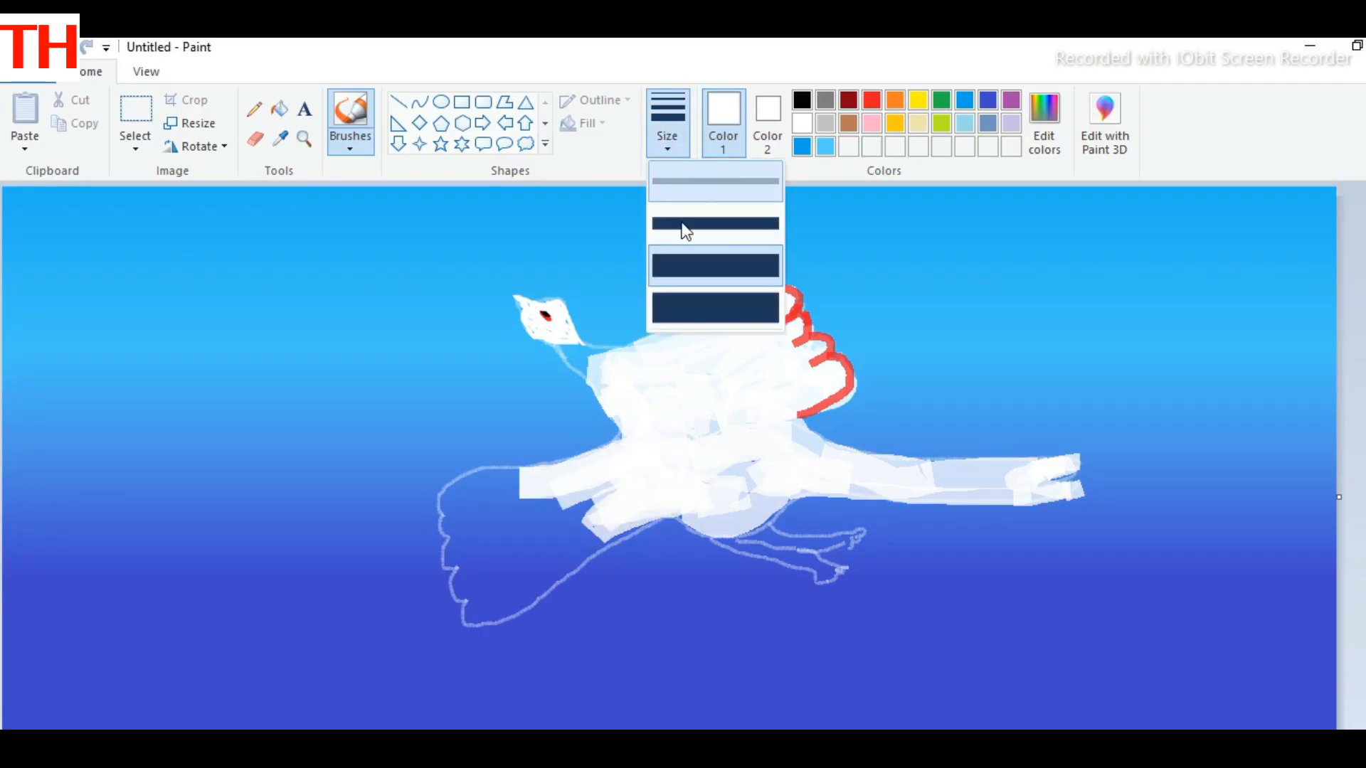
click(682, 228)
mouse_move(570, 341)
mouse_down()
mouse_move(611, 355)
mouse_move(558, 346)
mouse_up()
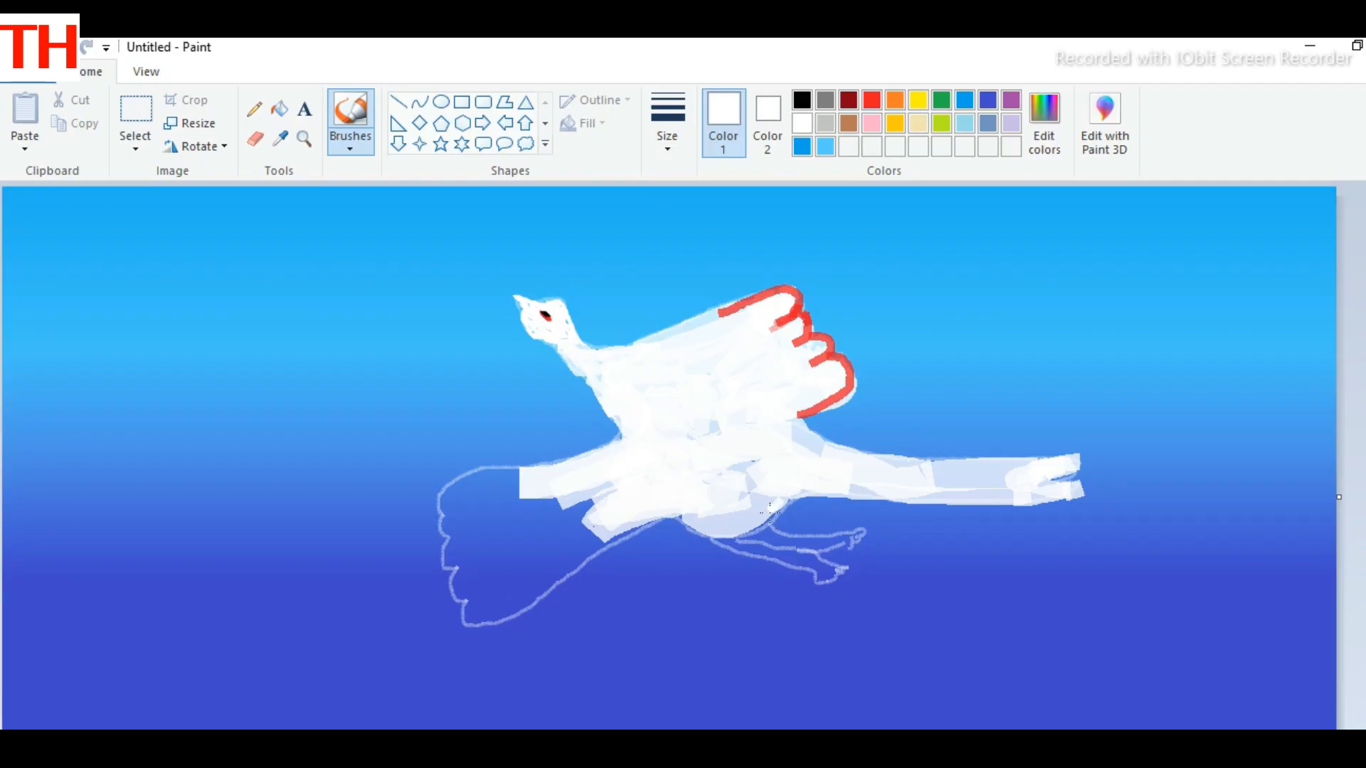
mouse_move(774, 537)
mouse_down()
mouse_move(857, 532)
mouse_move(718, 542)
mouse_move(818, 571)
mouse_move(675, 512)
mouse_up()
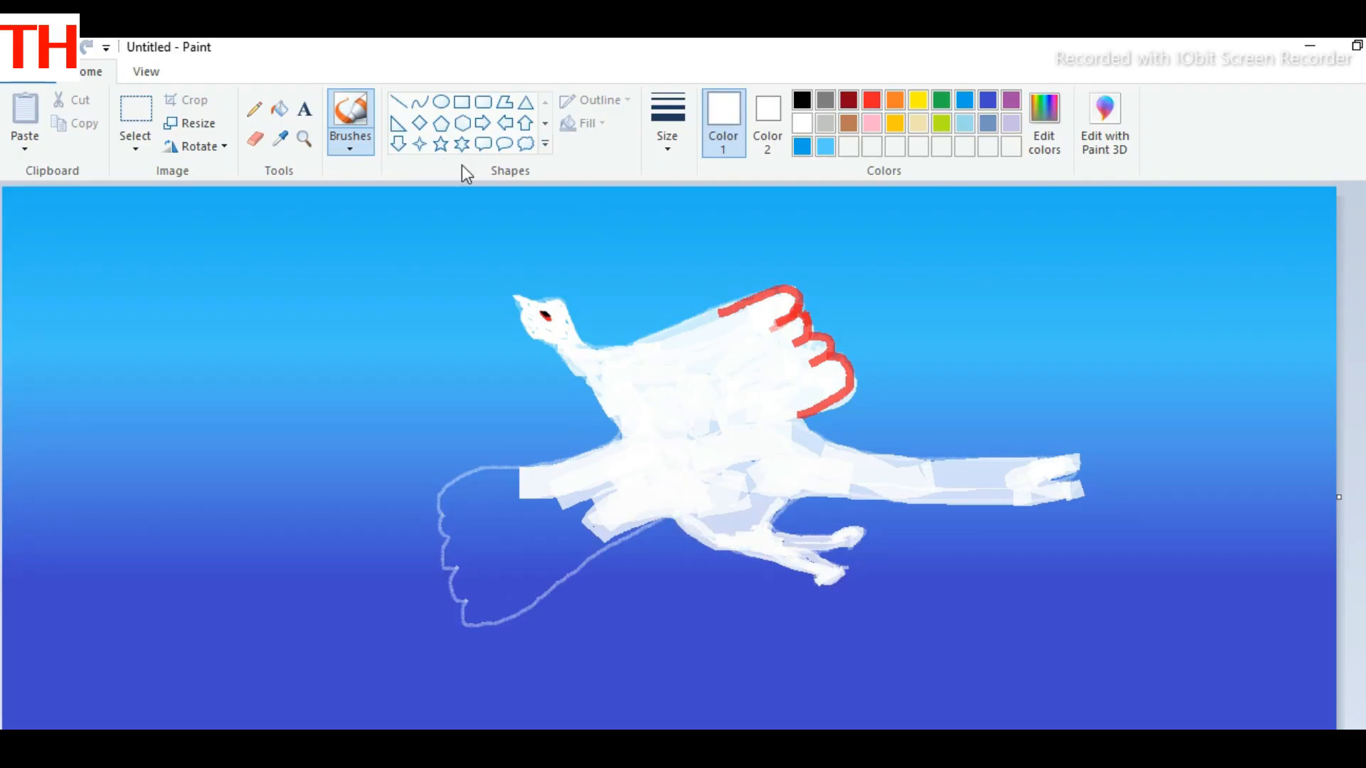
Draw thin black lines on the feet, leg, tail tip and beak with the Pencil
click(350, 142)
click(394, 212)
click(808, 103)
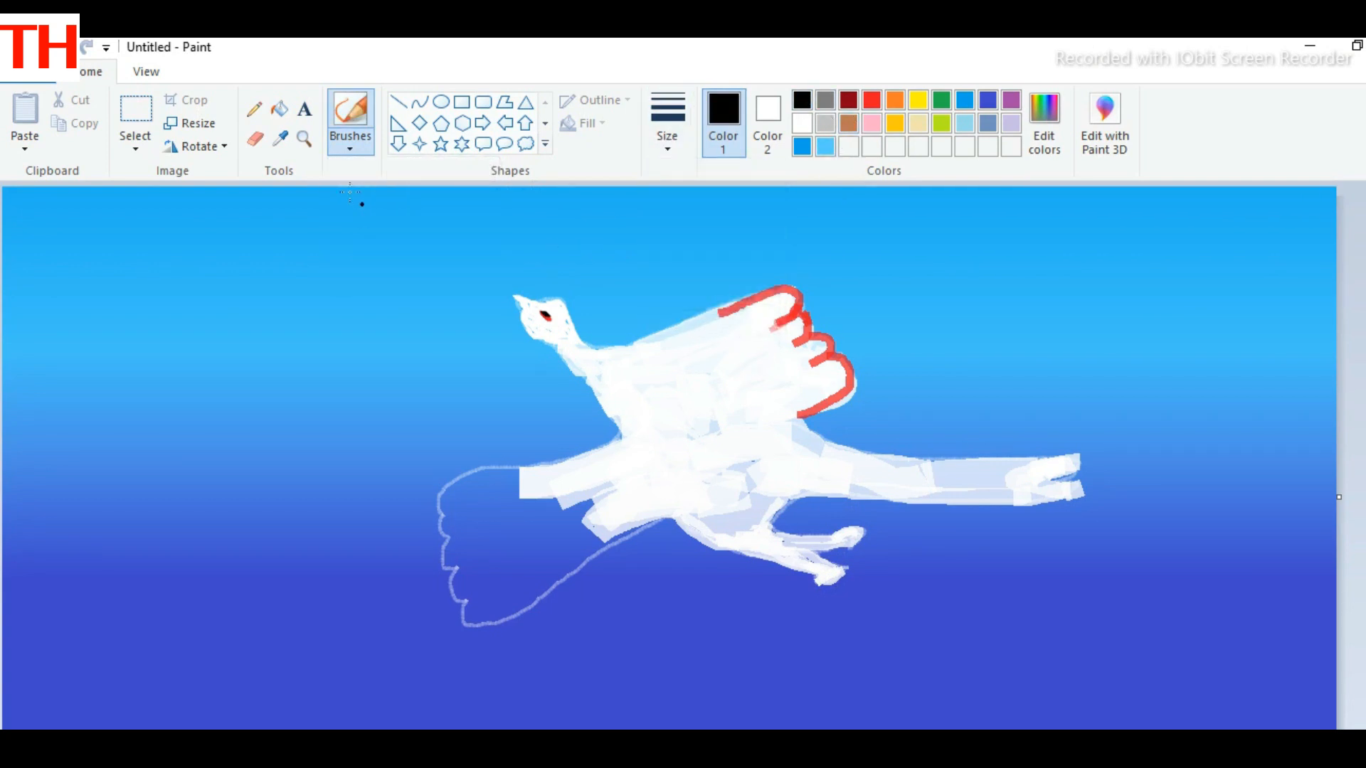
click(254, 108)
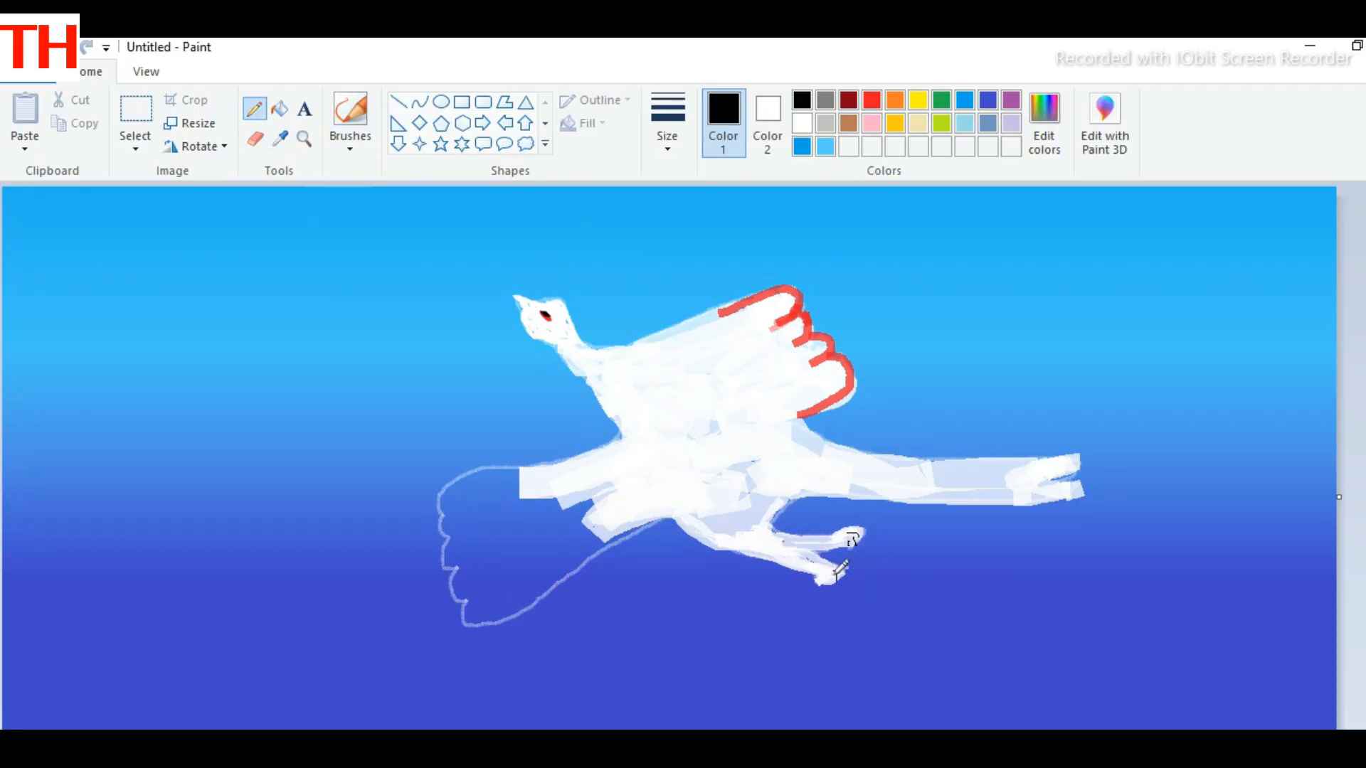
drag(816, 577, 820, 584)
drag(769, 542, 805, 548)
mouse_move(1039, 475)
mouse_down()
mouse_move(1072, 472)
mouse_move(1081, 456)
mouse_move(1081, 488)
mouse_move(1054, 504)
mouse_up()
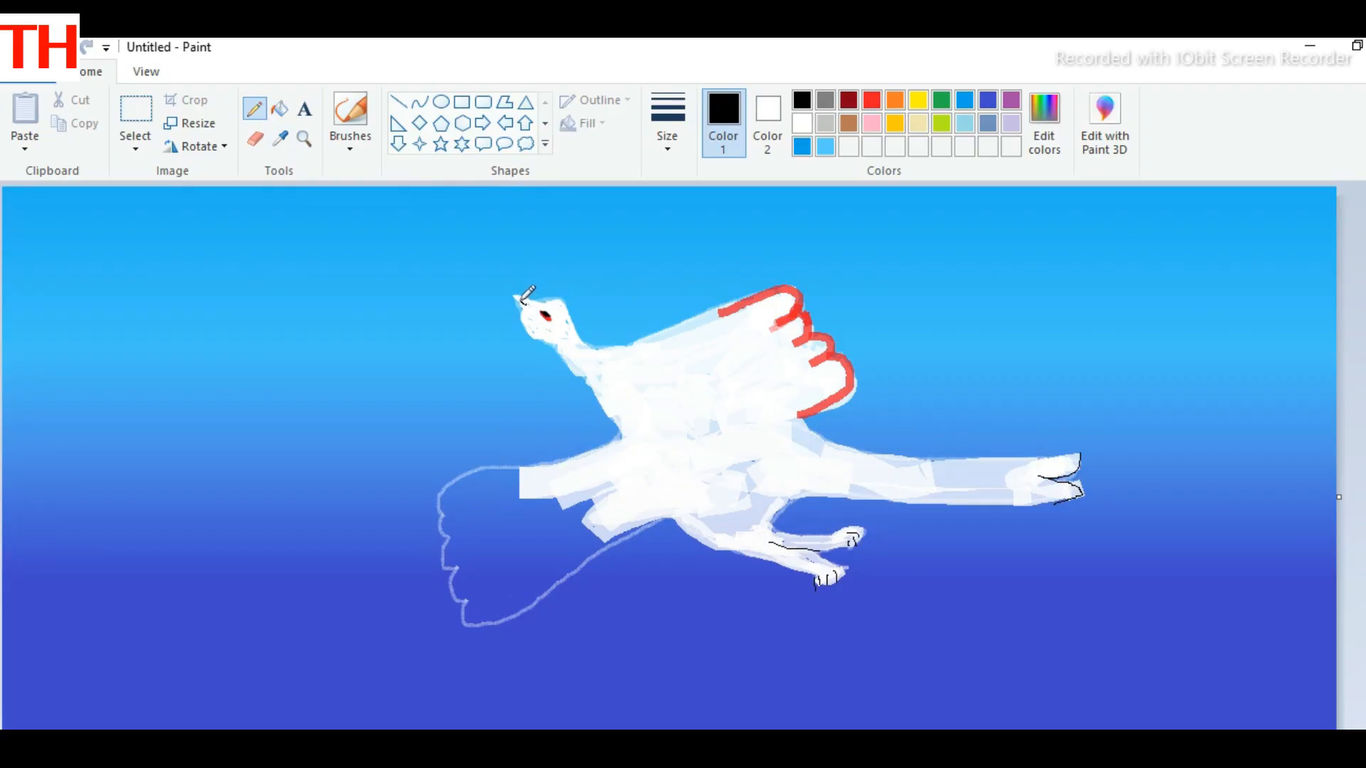
Brush white at the third-thinnest size over the red line along the upper wing's front edge
click(350, 140)
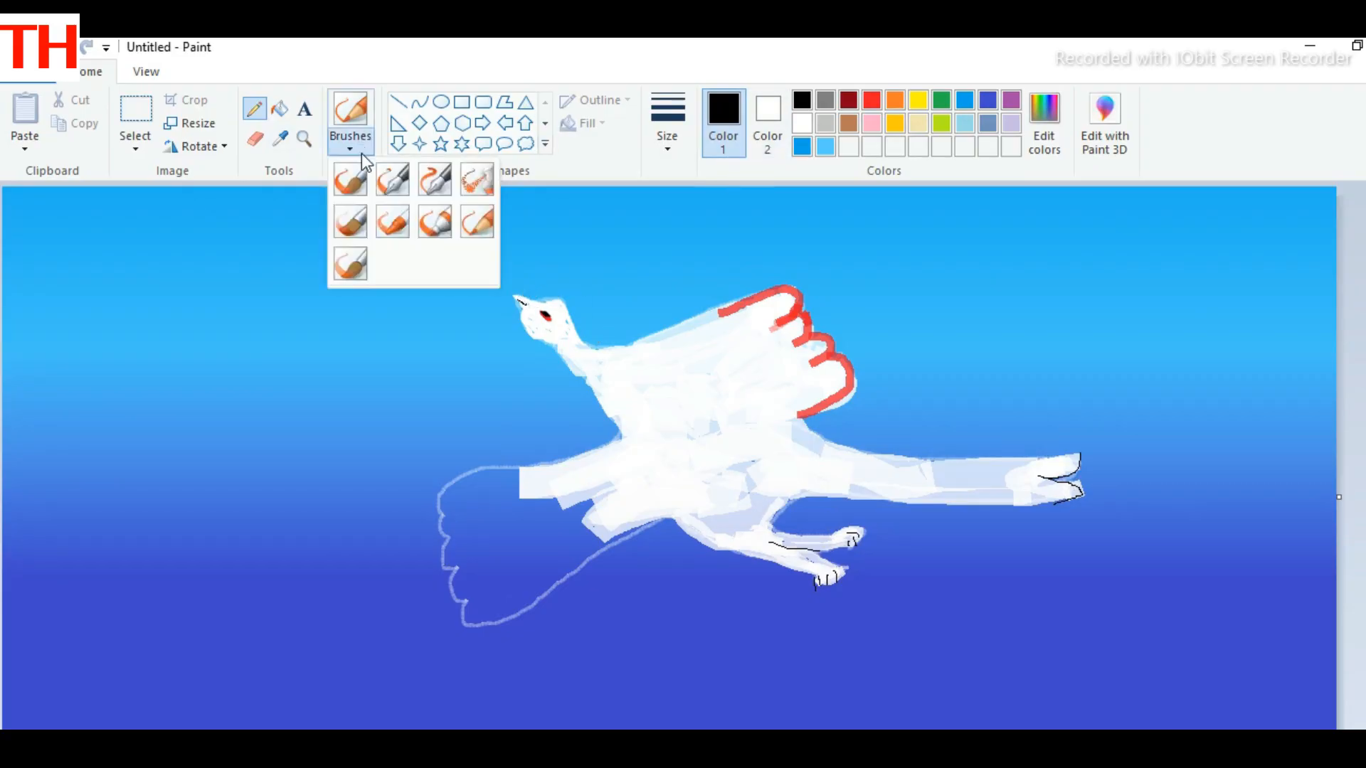
click(476, 179)
click(350, 141)
click(449, 227)
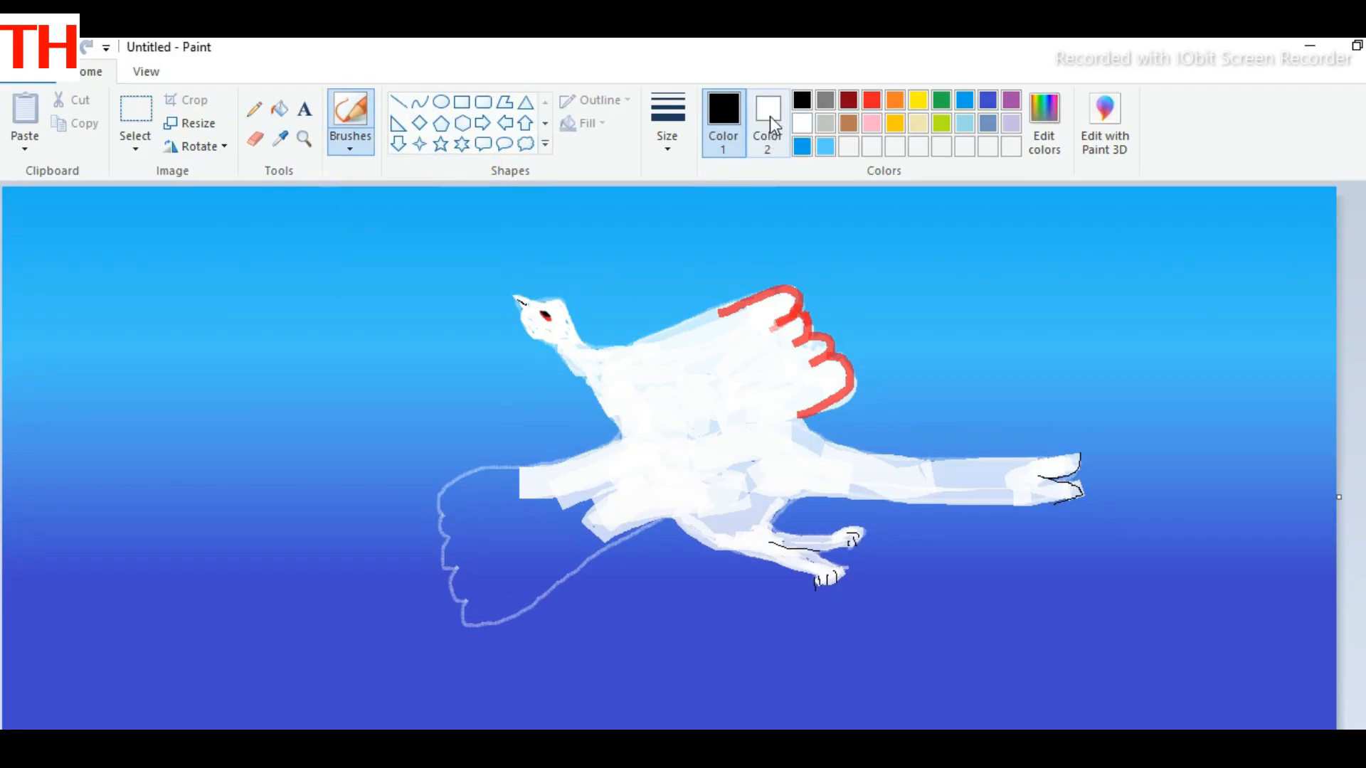
click(768, 116)
click(797, 126)
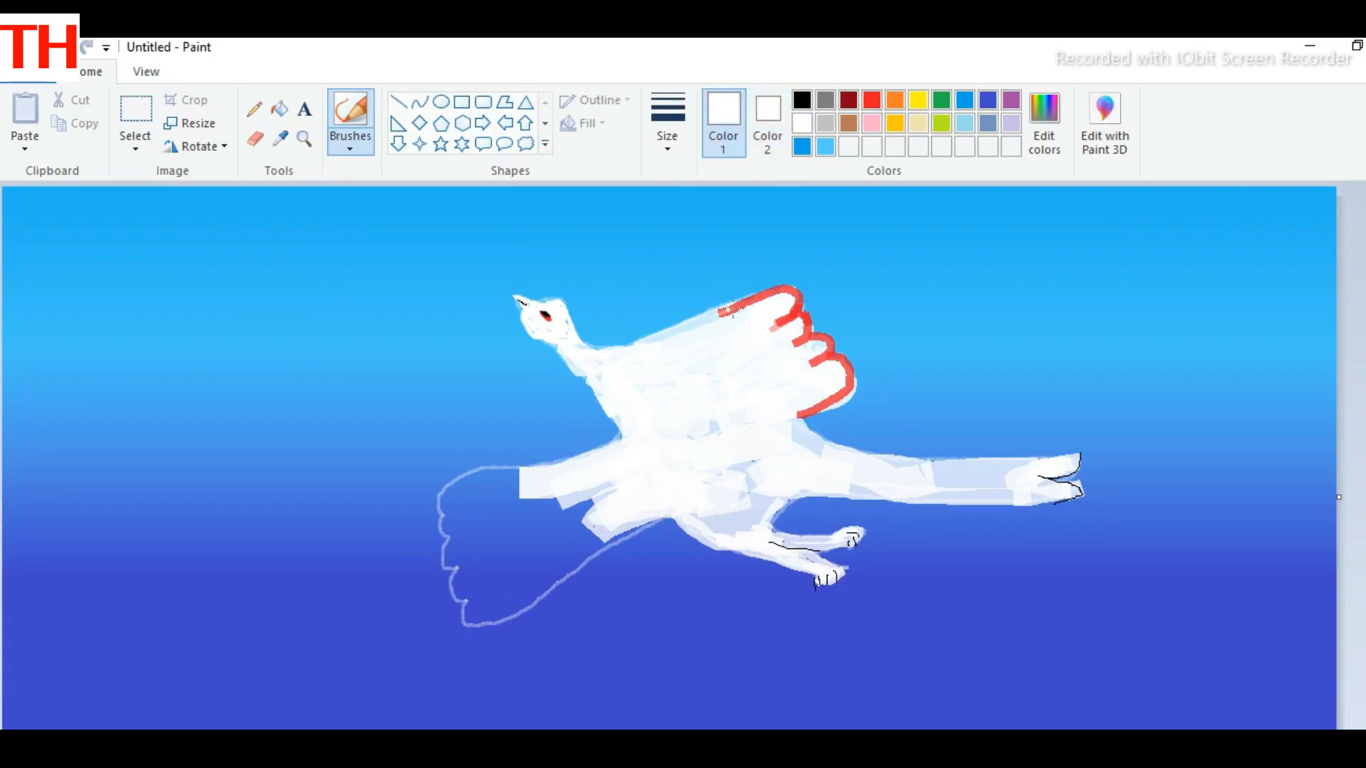
click(667, 125)
click(689, 259)
mouse_move(719, 314)
mouse_down()
mouse_move(783, 289)
mouse_move(765, 295)
mouse_up()
Switch to the Marker and paint white over the rest of the red outline on the upper wing's front edge and feather tips
click(350, 139)
click(446, 224)
click(350, 136)
click(476, 220)
click(350, 146)
click(429, 226)
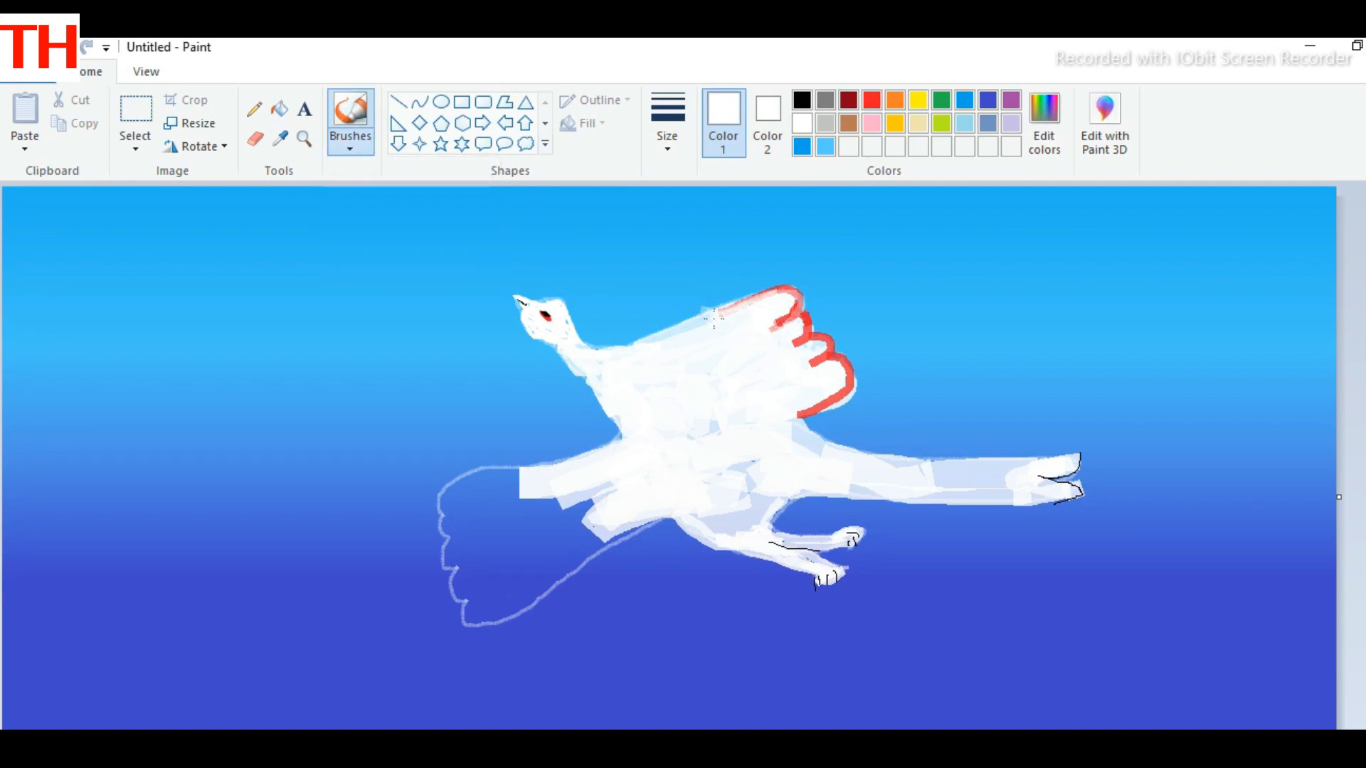
drag(719, 316, 781, 290)
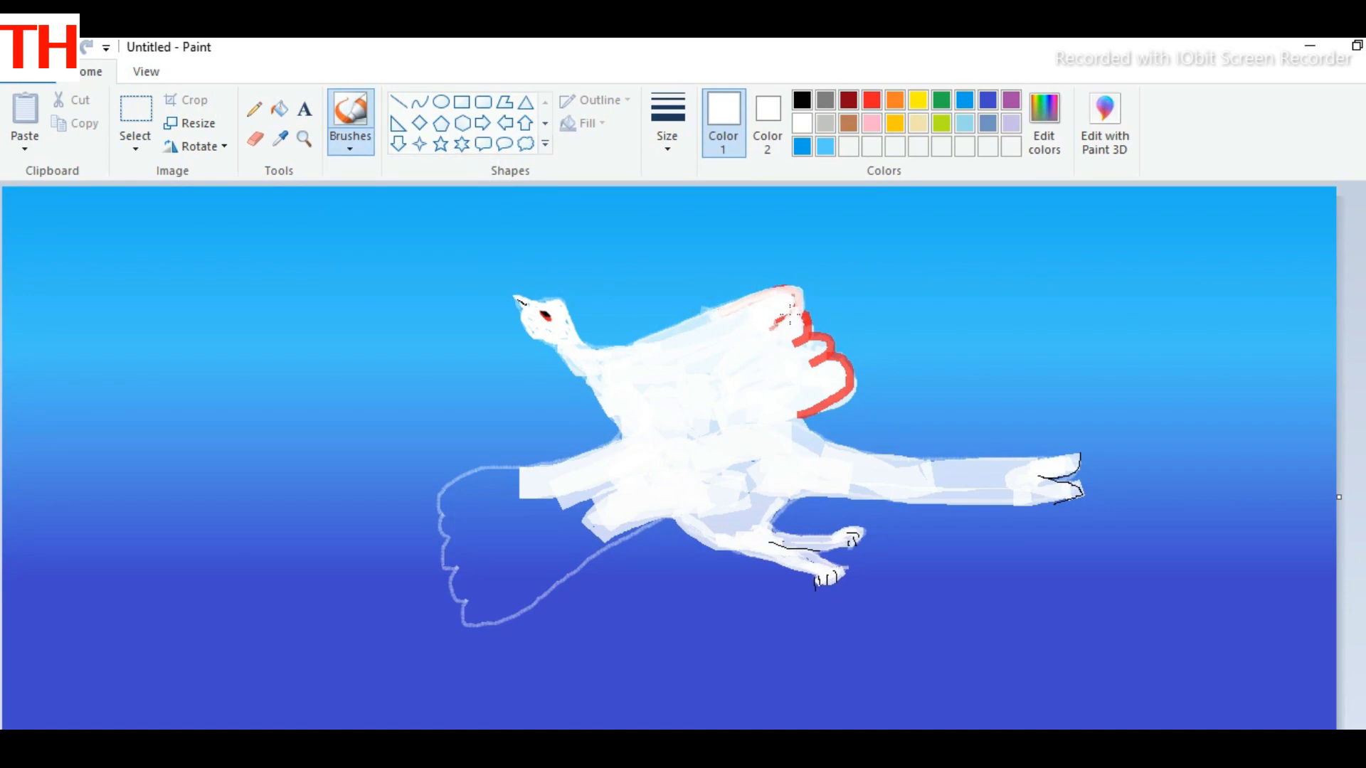
mouse_move(810, 313)
mouse_down()
mouse_move(827, 336)
mouse_move(810, 362)
mouse_move(796, 340)
mouse_move(835, 346)
mouse_move(825, 350)
mouse_move(847, 359)
mouse_move(831, 398)
mouse_up()
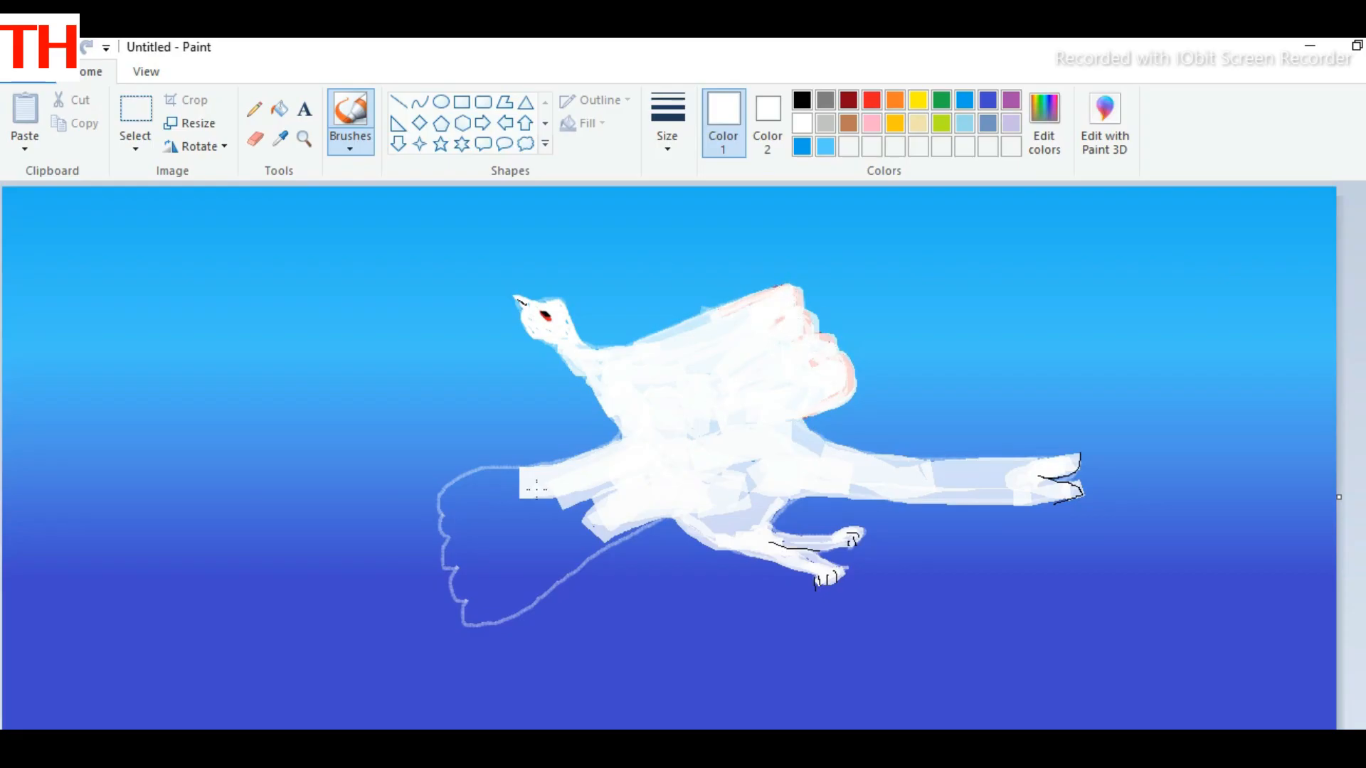
Fill the lower wing's outline with white using the Marker at the third-thinnest size
mouse_move(521, 481)
mouse_down()
mouse_move(550, 480)
mouse_move(551, 509)
mouse_move(591, 512)
mouse_move(578, 536)
mouse_move(644, 506)
mouse_move(494, 599)
mouse_move(551, 518)
mouse_move(493, 492)
mouse_move(517, 488)
mouse_move(462, 507)
mouse_move(528, 485)
mouse_move(464, 500)
mouse_move(473, 490)
mouse_move(473, 523)
mouse_move(493, 521)
mouse_move(487, 600)
mouse_move(462, 513)
mouse_move(505, 555)
mouse_move(536, 540)
mouse_move(538, 562)
mouse_move(503, 598)
mouse_move(636, 494)
mouse_up()
click(667, 125)
click(695, 275)
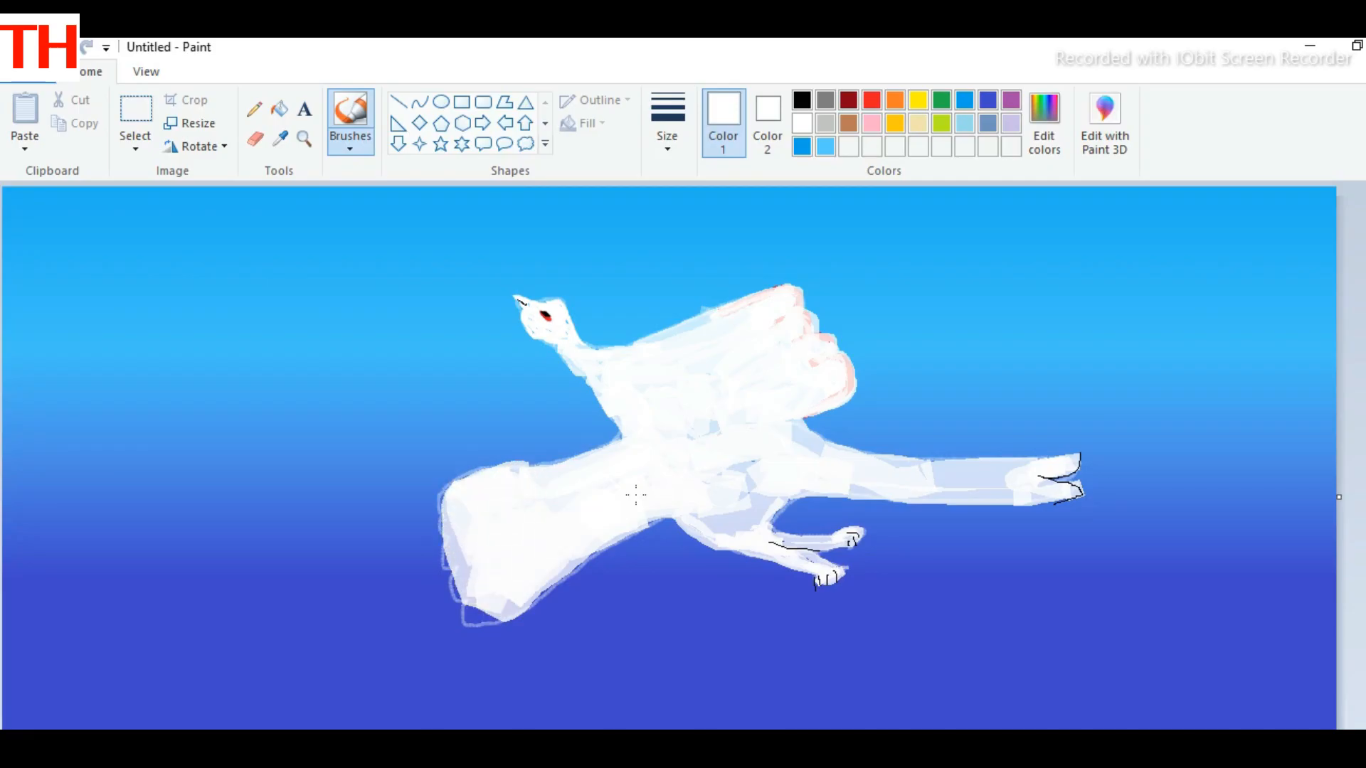
Reduce the Marker size and paint rounded white feather tips along the lower wing's outer edge
click(350, 142)
click(409, 228)
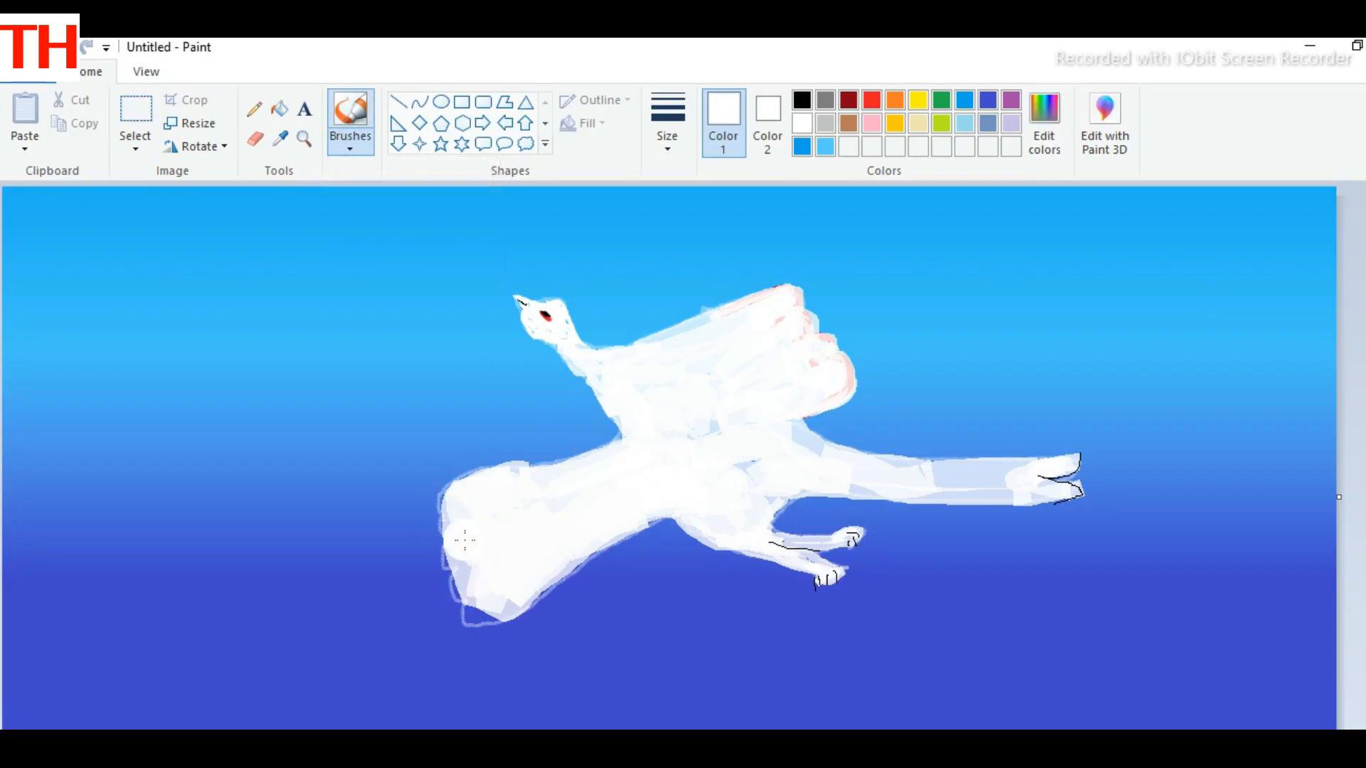
click(667, 143)
click(689, 203)
drag(467, 478, 437, 508)
mouse_move(460, 570)
mouse_down()
mouse_move(472, 599)
mouse_move(461, 623)
mouse_move(496, 617)
mouse_move(469, 617)
mouse_move(481, 616)
mouse_move(461, 595)
mouse_move(464, 554)
mouse_up()
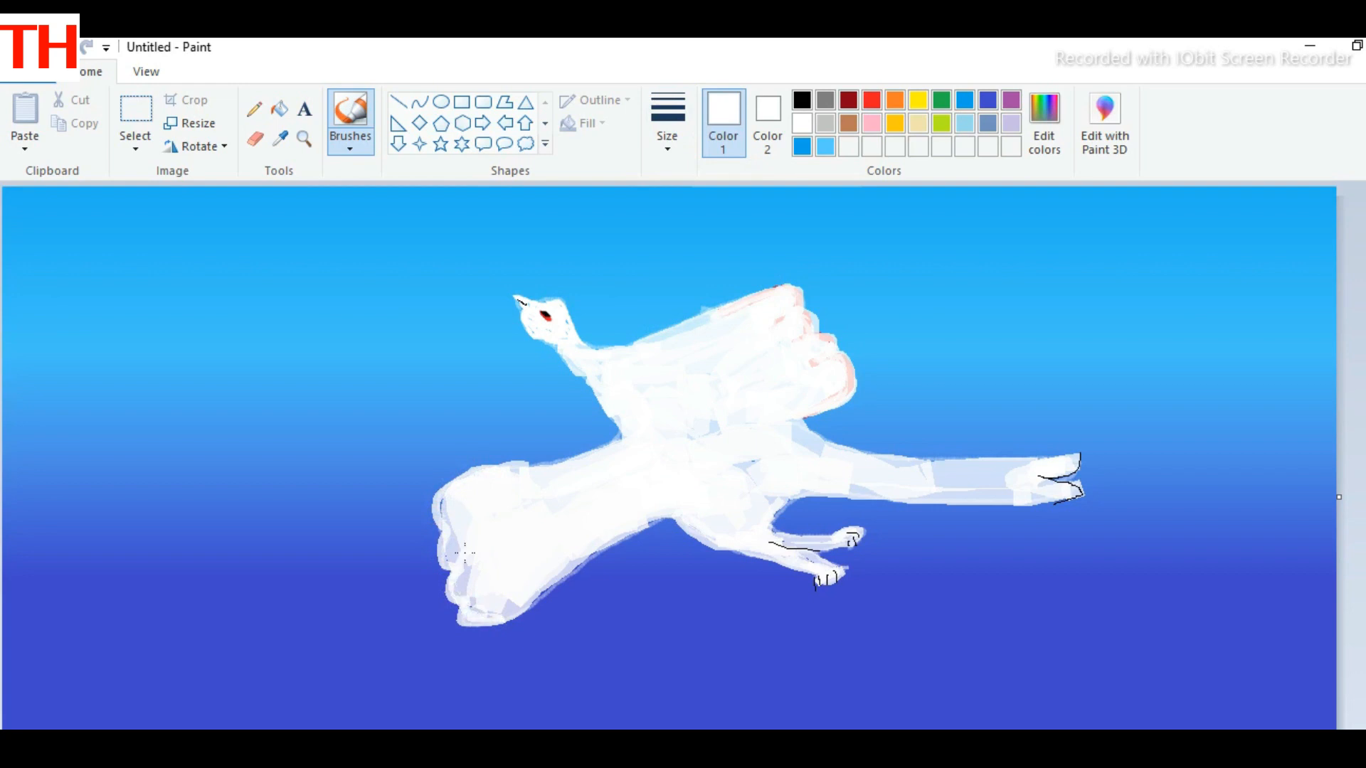
Touch up the translucent patches near the lower wing's feather tips in white, ending with the Crayon brush
click(350, 138)
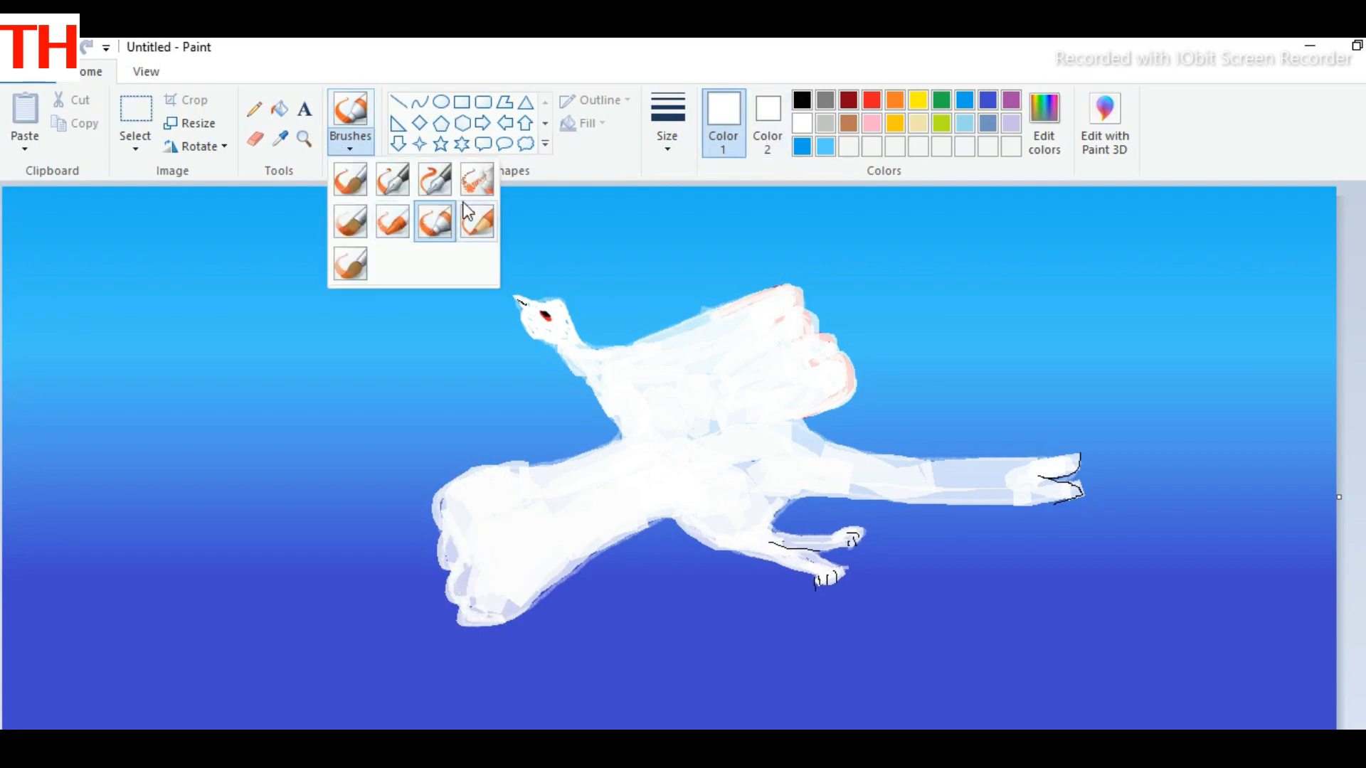
click(444, 179)
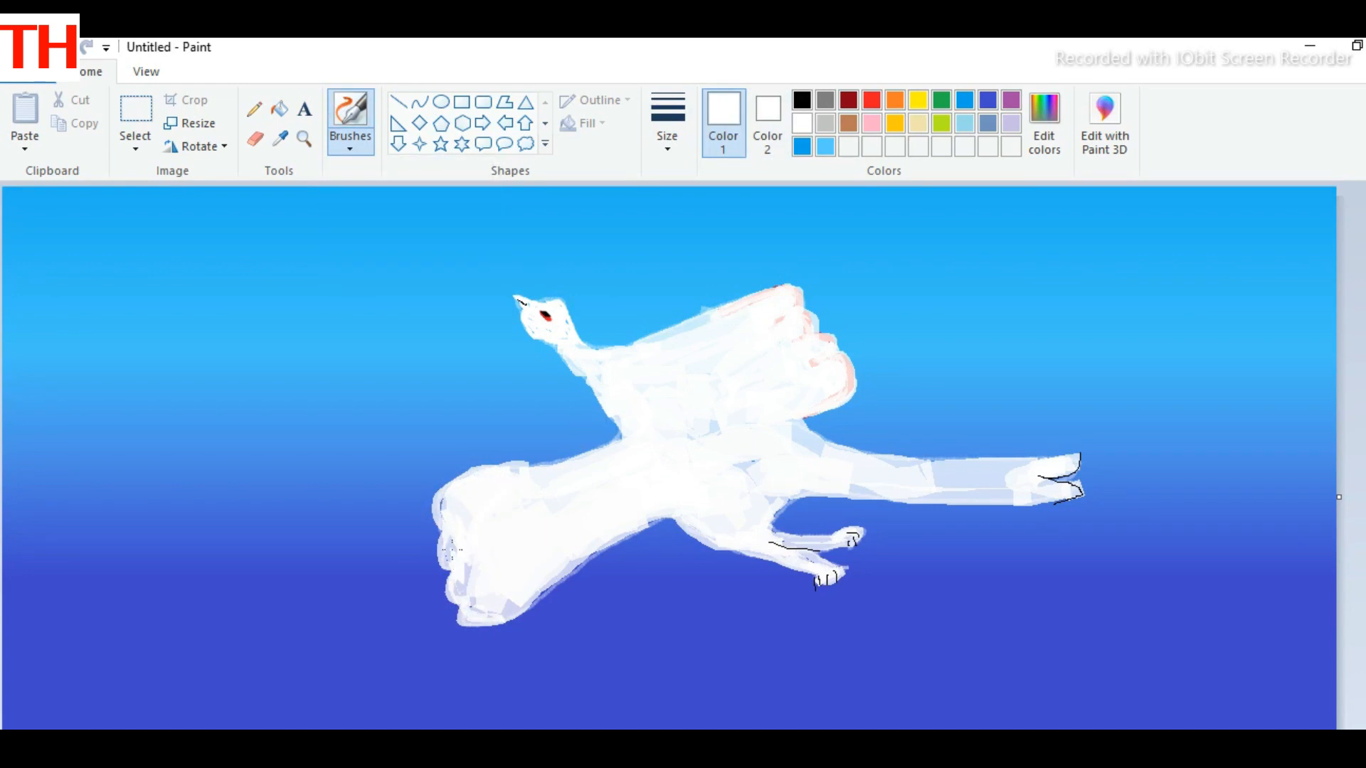
click(365, 147)
click(475, 216)
click(666, 137)
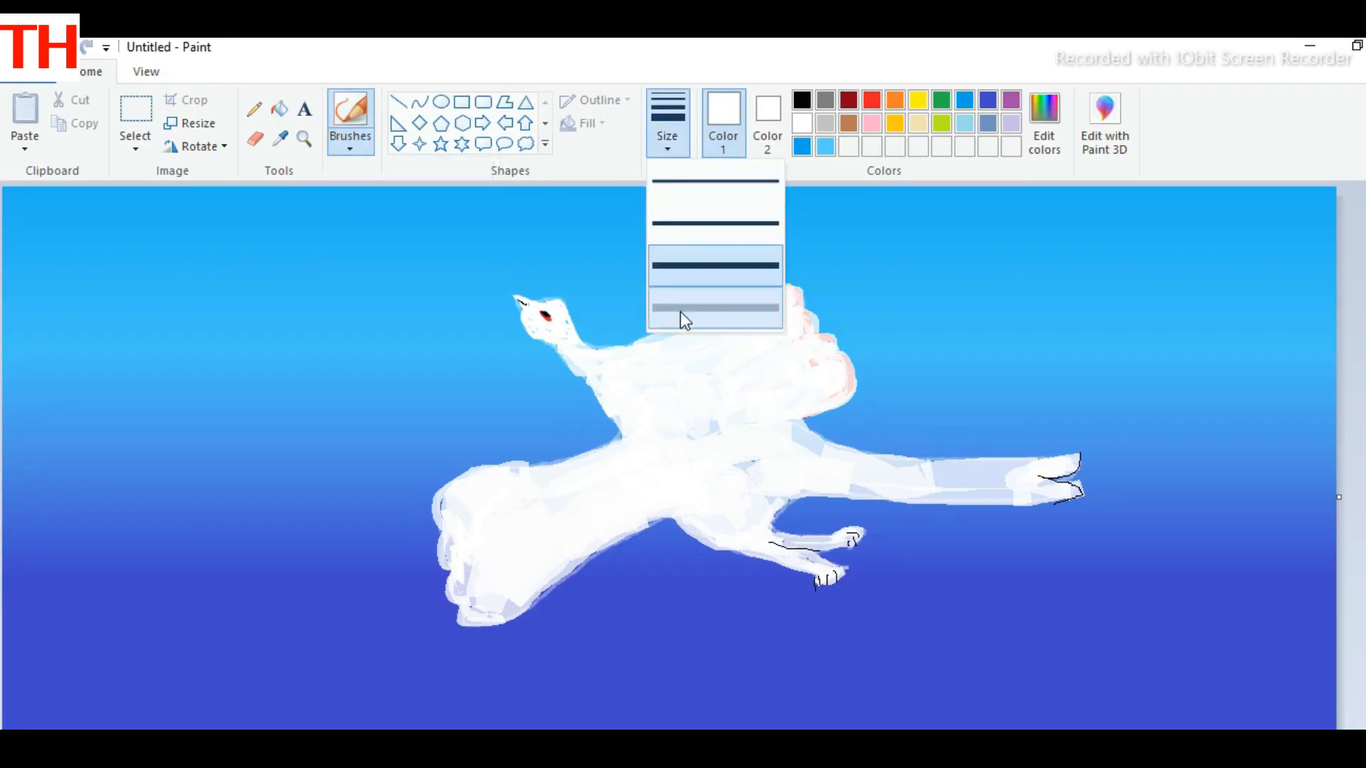
click(680, 312)
click(349, 145)
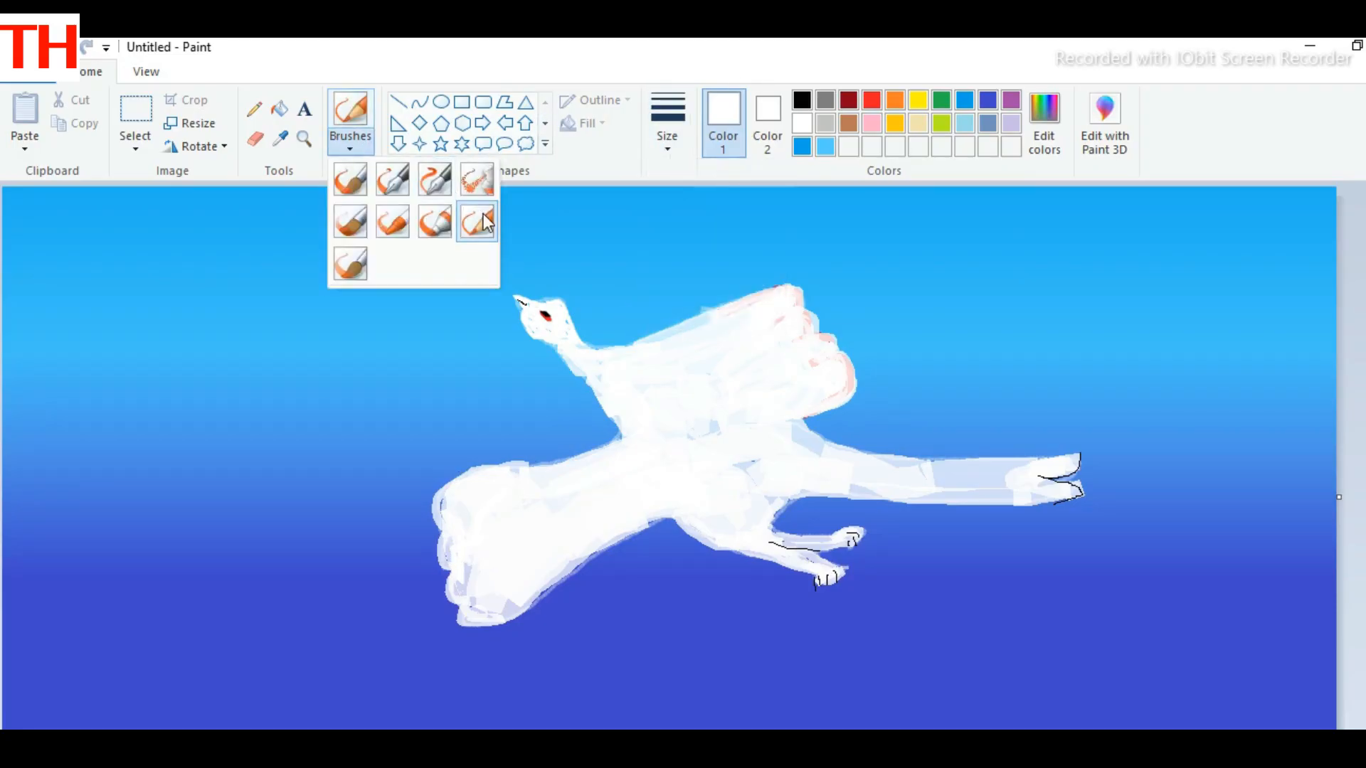
click(396, 181)
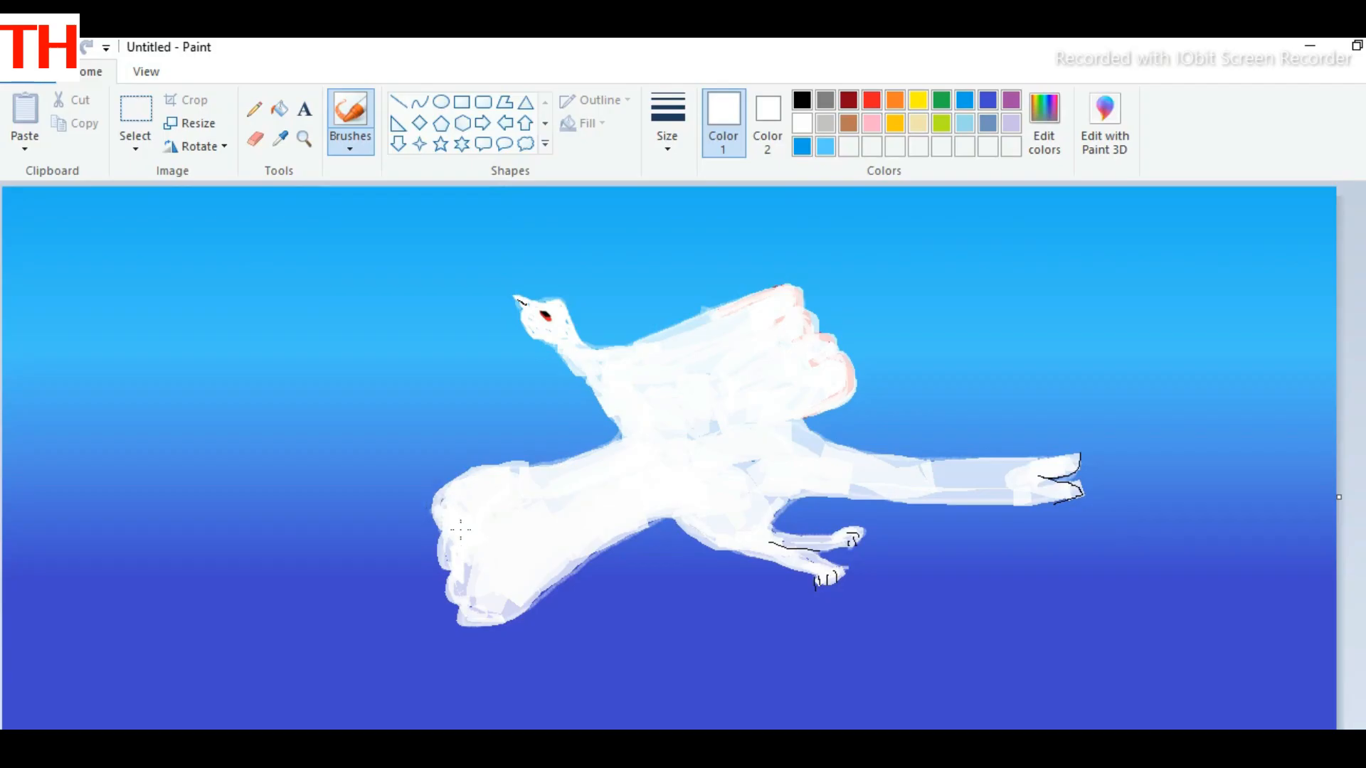
Shade both wing tips, the body and the centre of the tail light grey with the Crayon brush
click(825, 123)
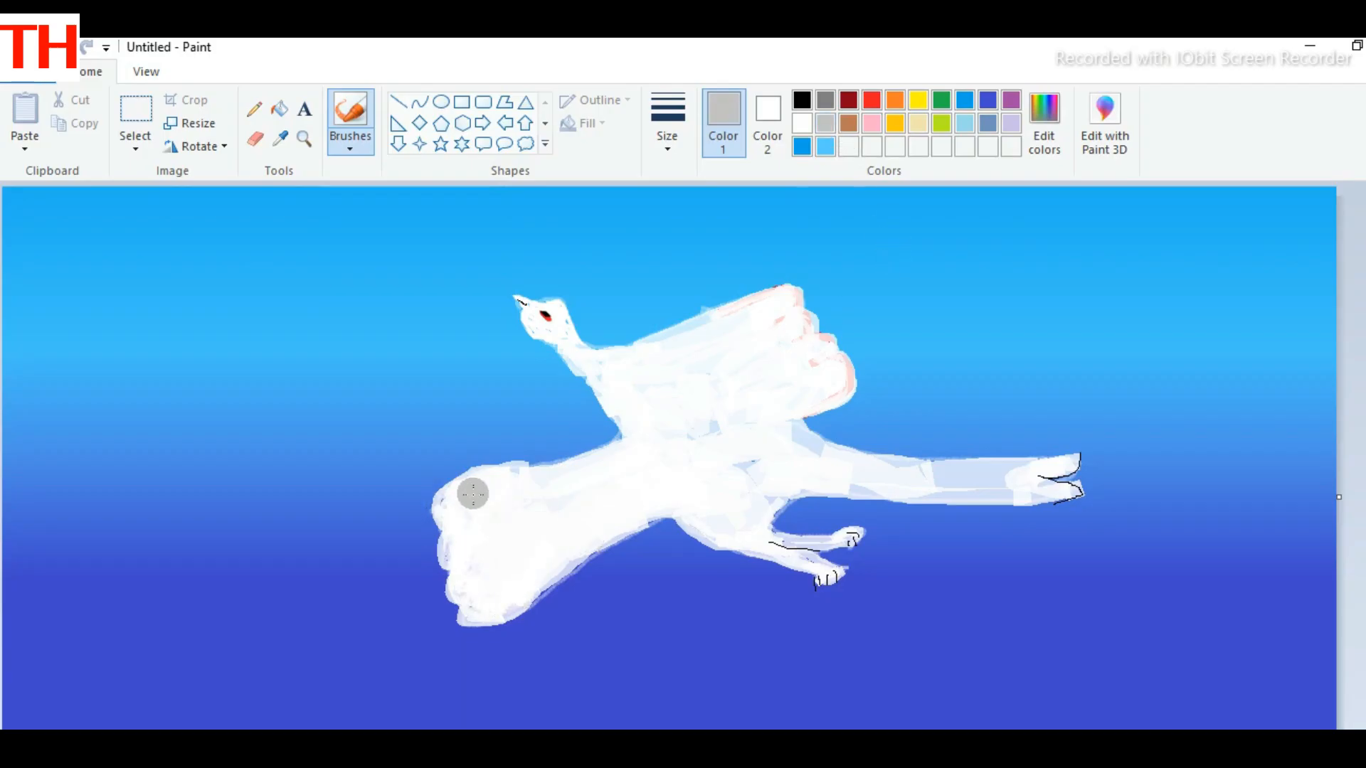
mouse_move(472, 490)
mouse_down()
mouse_move(462, 545)
mouse_move(469, 608)
mouse_up()
mouse_move(772, 304)
mouse_down()
mouse_move(806, 316)
mouse_move(831, 370)
mouse_up()
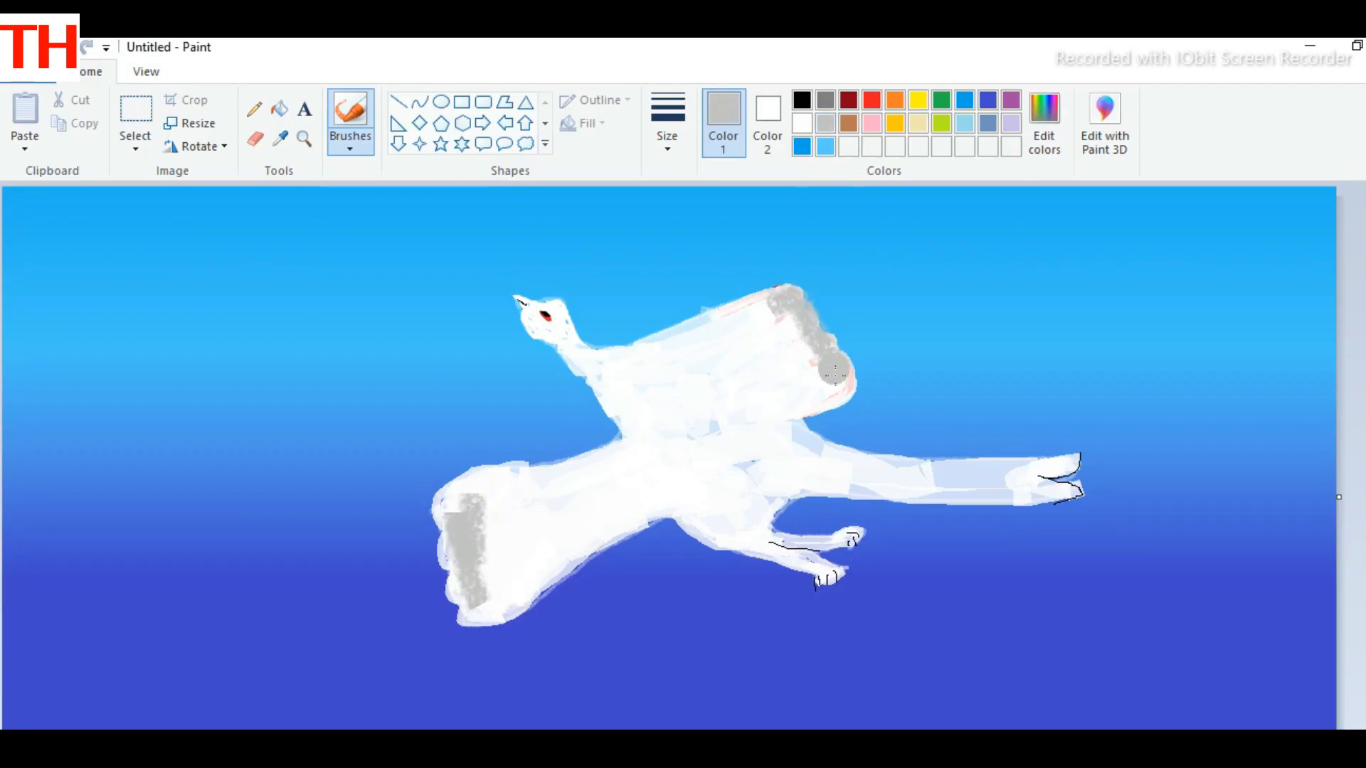
mouse_move(663, 444)
mouse_down()
mouse_move(808, 474)
mouse_move(649, 421)
mouse_move(712, 454)
mouse_move(631, 427)
mouse_move(600, 376)
mouse_move(646, 414)
mouse_move(633, 405)
mouse_move(680, 407)
mouse_move(795, 459)
mouse_move(692, 422)
mouse_move(632, 370)
mouse_move(619, 393)
mouse_move(616, 372)
mouse_move(670, 367)
mouse_move(847, 470)
mouse_move(1066, 488)
mouse_move(853, 479)
mouse_move(650, 387)
mouse_move(776, 454)
mouse_move(732, 461)
mouse_move(799, 468)
mouse_move(593, 363)
mouse_move(672, 402)
mouse_move(693, 397)
mouse_move(695, 408)
mouse_move(680, 388)
mouse_move(715, 470)
mouse_move(639, 429)
mouse_move(653, 443)
mouse_move(741, 473)
mouse_move(813, 463)
mouse_move(781, 487)
mouse_move(725, 480)
mouse_up()
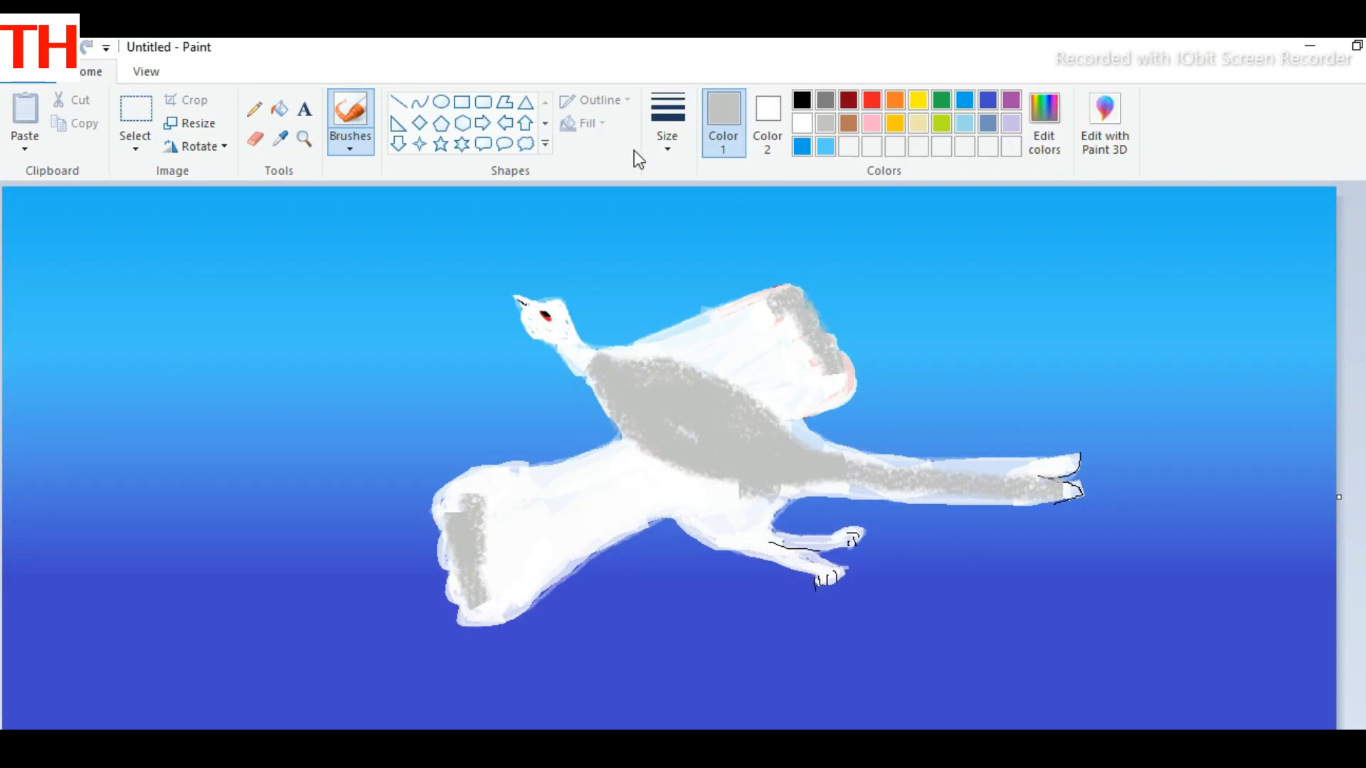
Outline the upper wing's feather tips and rear edge down to the body in black with the Pencil at the thickest size
click(802, 100)
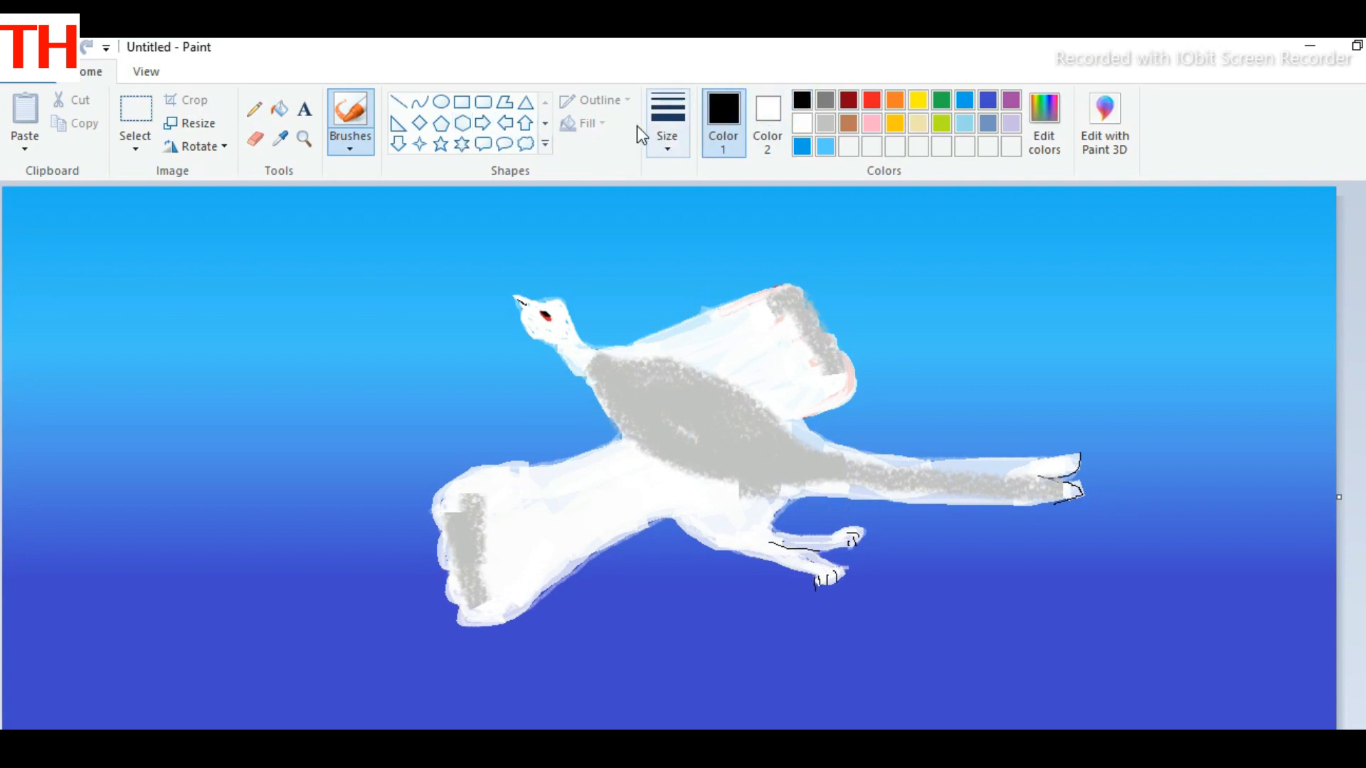
click(253, 108)
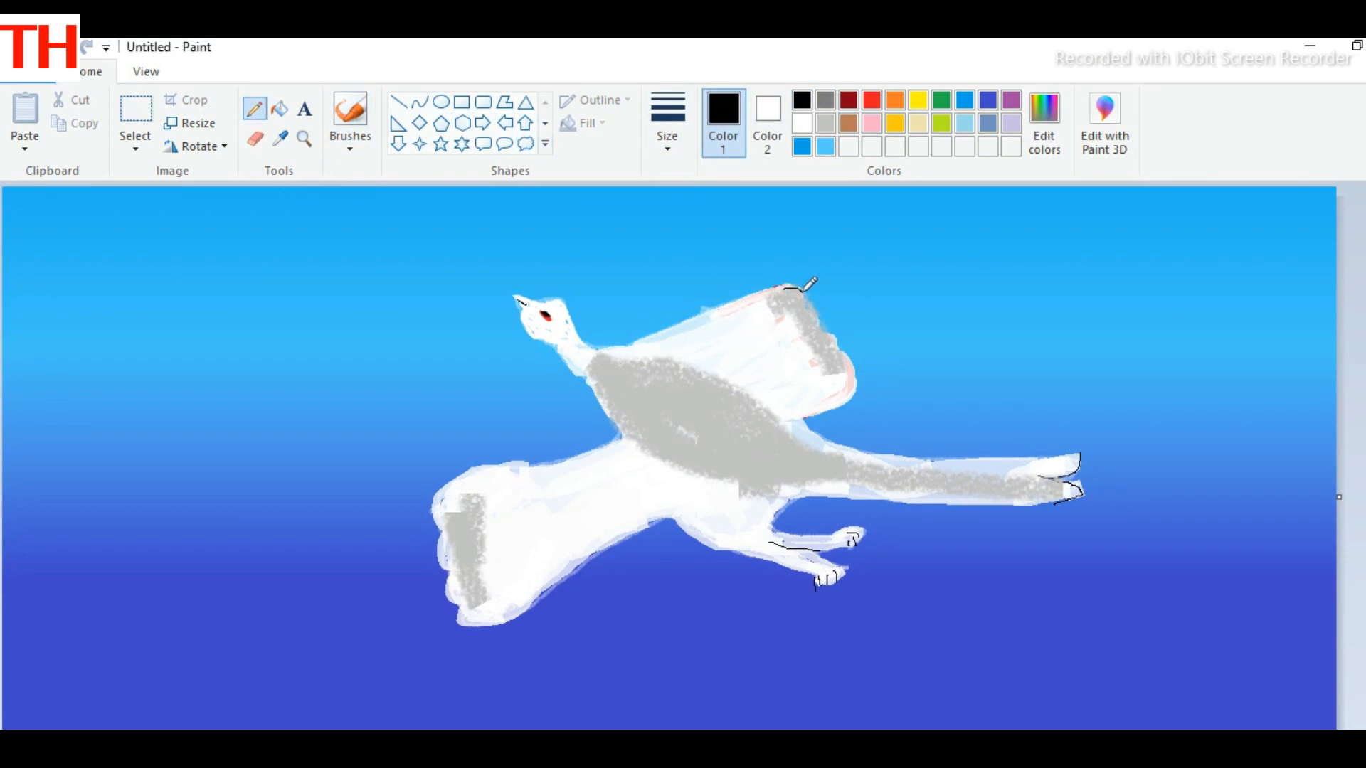
mouse_move(803, 291)
mouse_down()
mouse_move(782, 318)
mouse_move(812, 303)
mouse_move(804, 340)
mouse_up()
click(667, 136)
click(720, 302)
mouse_move(785, 288)
mouse_down()
mouse_move(801, 305)
mouse_move(777, 329)
mouse_move(803, 390)
mouse_move(852, 395)
mouse_move(791, 455)
mouse_up()
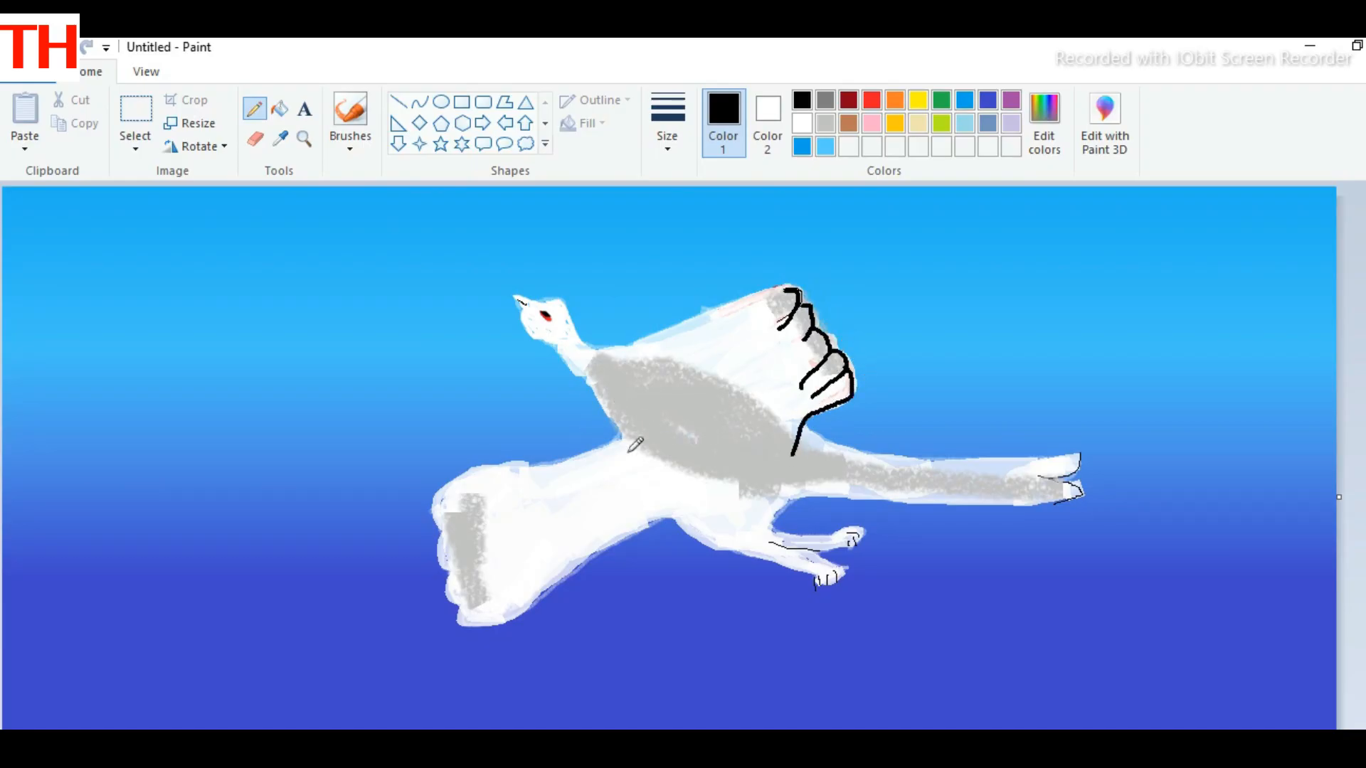
Outline the lower wing's feather tips and lower edge up to the body in black, undoing a misdrawn stroke
mouse_move(446, 485)
mouse_down()
mouse_move(437, 513)
mouse_move(464, 527)
mouse_move(441, 550)
mouse_move(464, 560)
mouse_up()
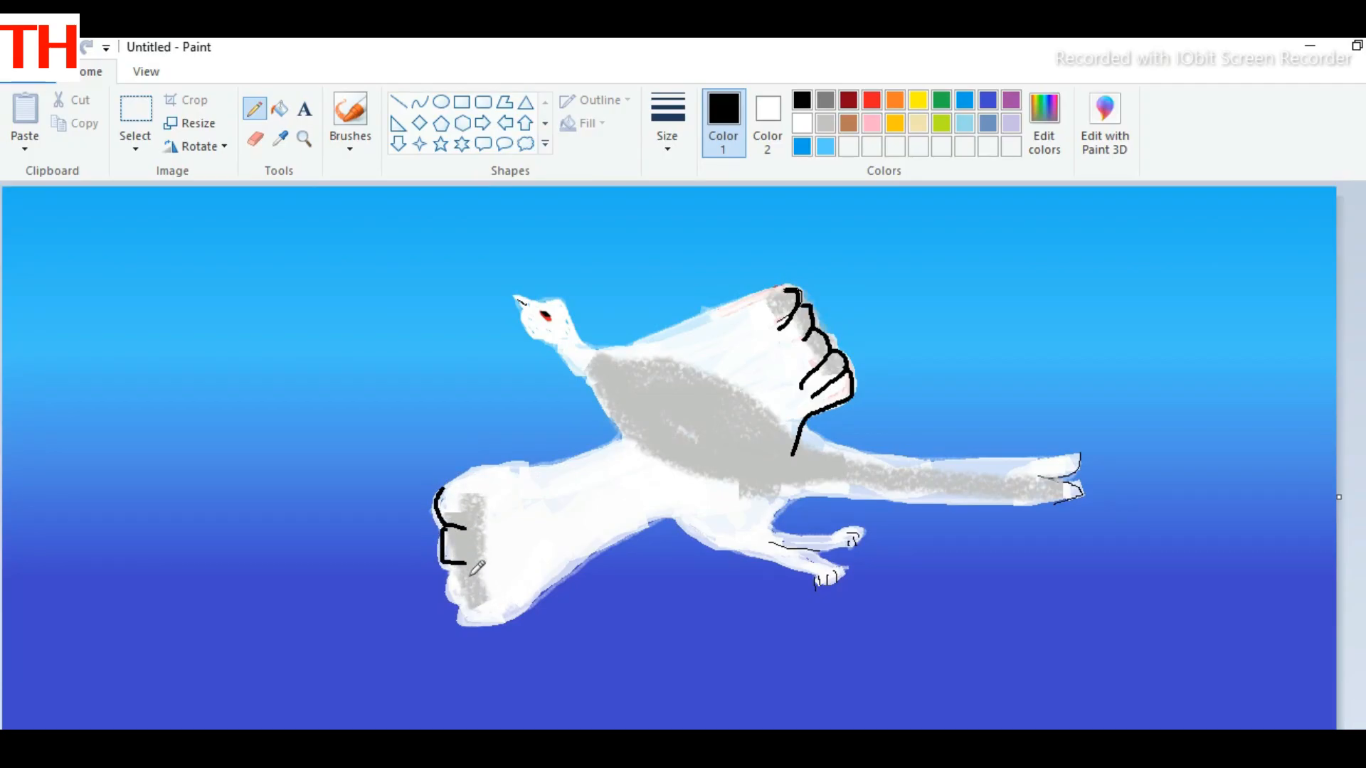
mouse_move(444, 566)
mouse_down()
mouse_move(510, 601)
mouse_move(464, 623)
mouse_move(537, 628)
mouse_up()
key(ctrl+z)
mouse_move(469, 598)
mouse_down()
mouse_move(457, 615)
mouse_move(480, 622)
mouse_move(532, 602)
mouse_move(668, 518)
mouse_up()
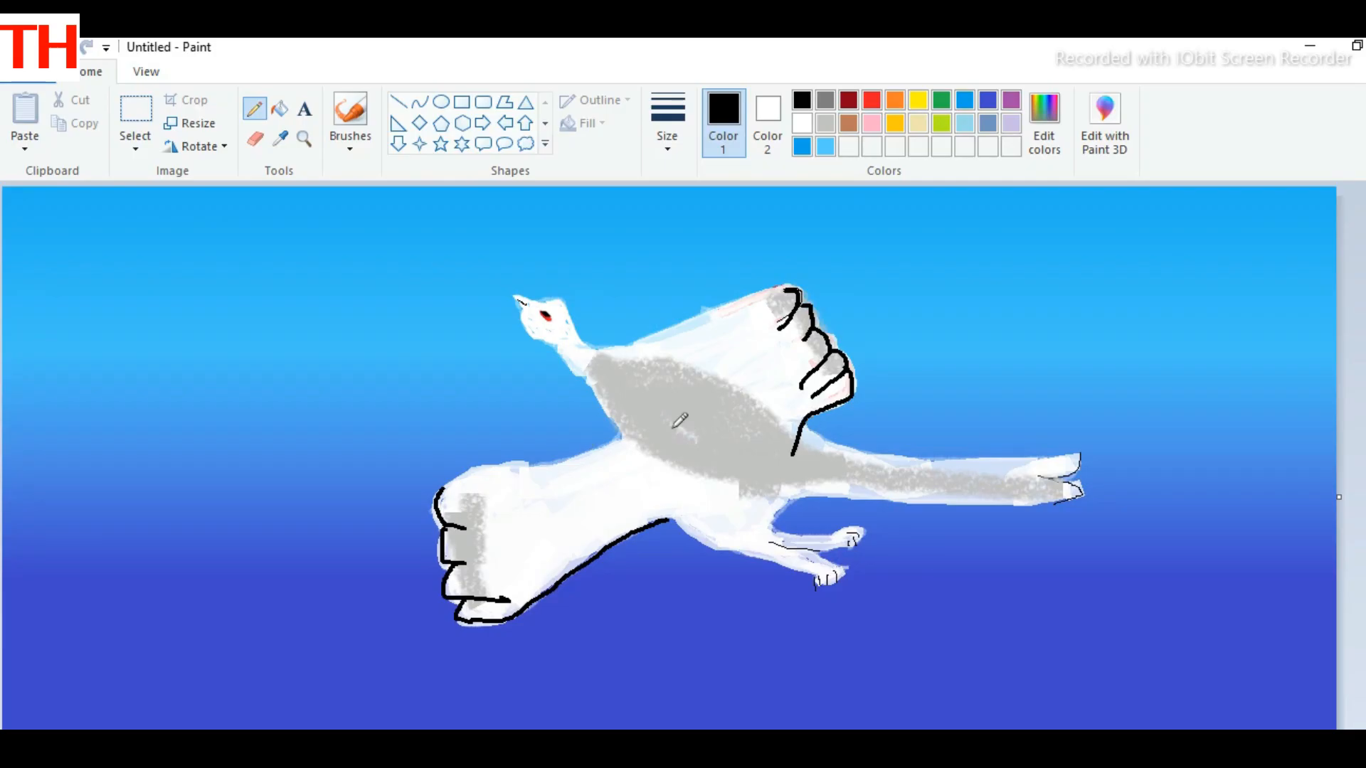
Add orange patches beside the upper wing's feather tips with the Crayon brush
click(889, 103)
click(667, 125)
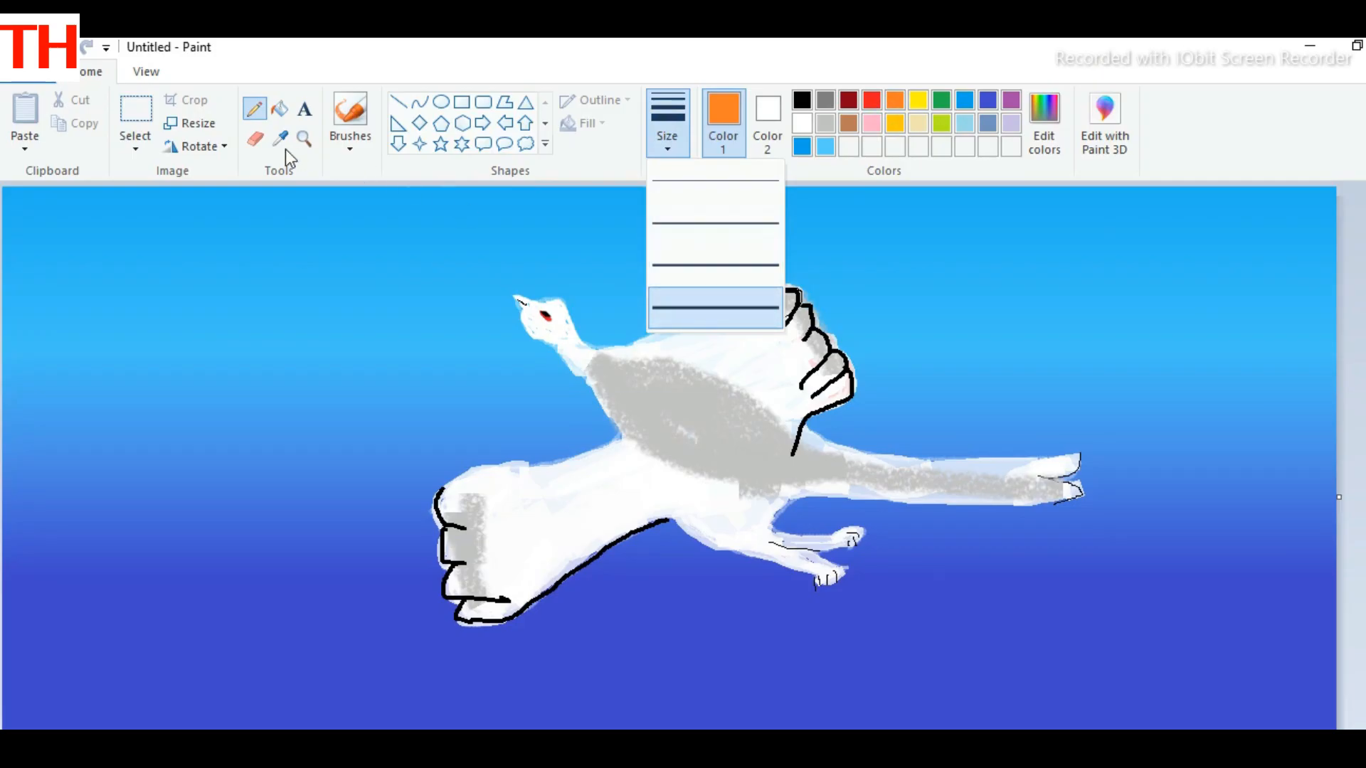
click(350, 128)
click(403, 218)
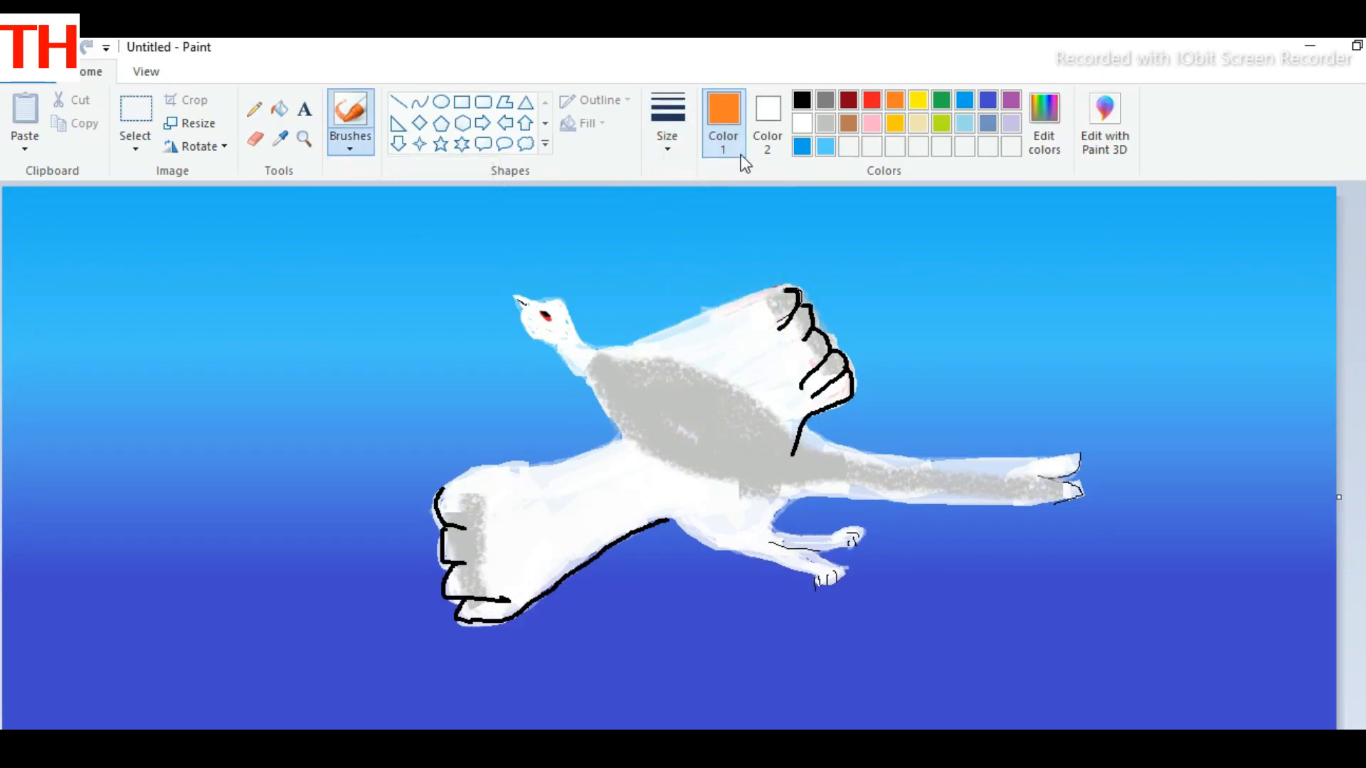
click(920, 125)
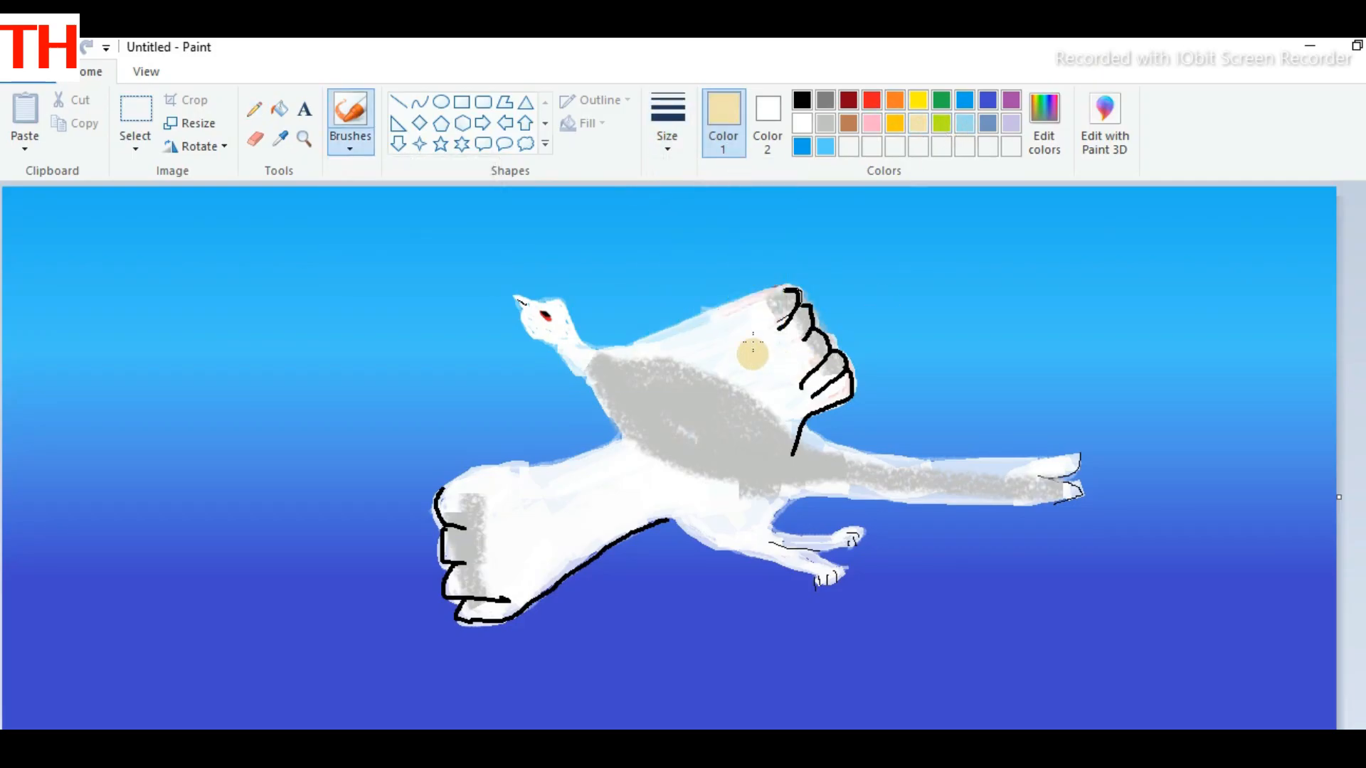
click(872, 122)
click(895, 100)
drag(743, 322, 755, 326)
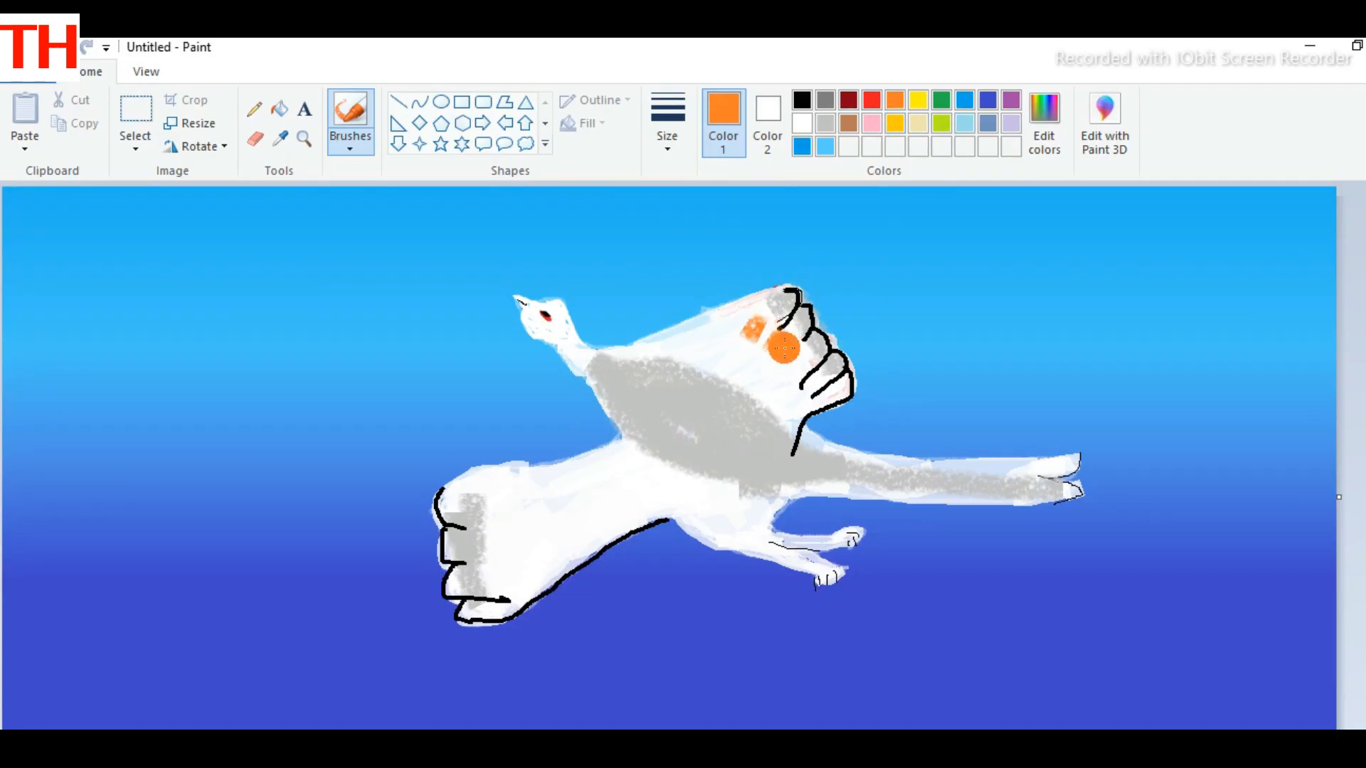
drag(790, 371, 808, 365)
Add matching orange crayon patches near the lower wing's feather tips
drag(460, 506, 475, 506)
mouse_move(460, 531)
mouse_down()
mouse_move(476, 533)
mouse_move(473, 581)
mouse_up()
drag(502, 581, 508, 586)
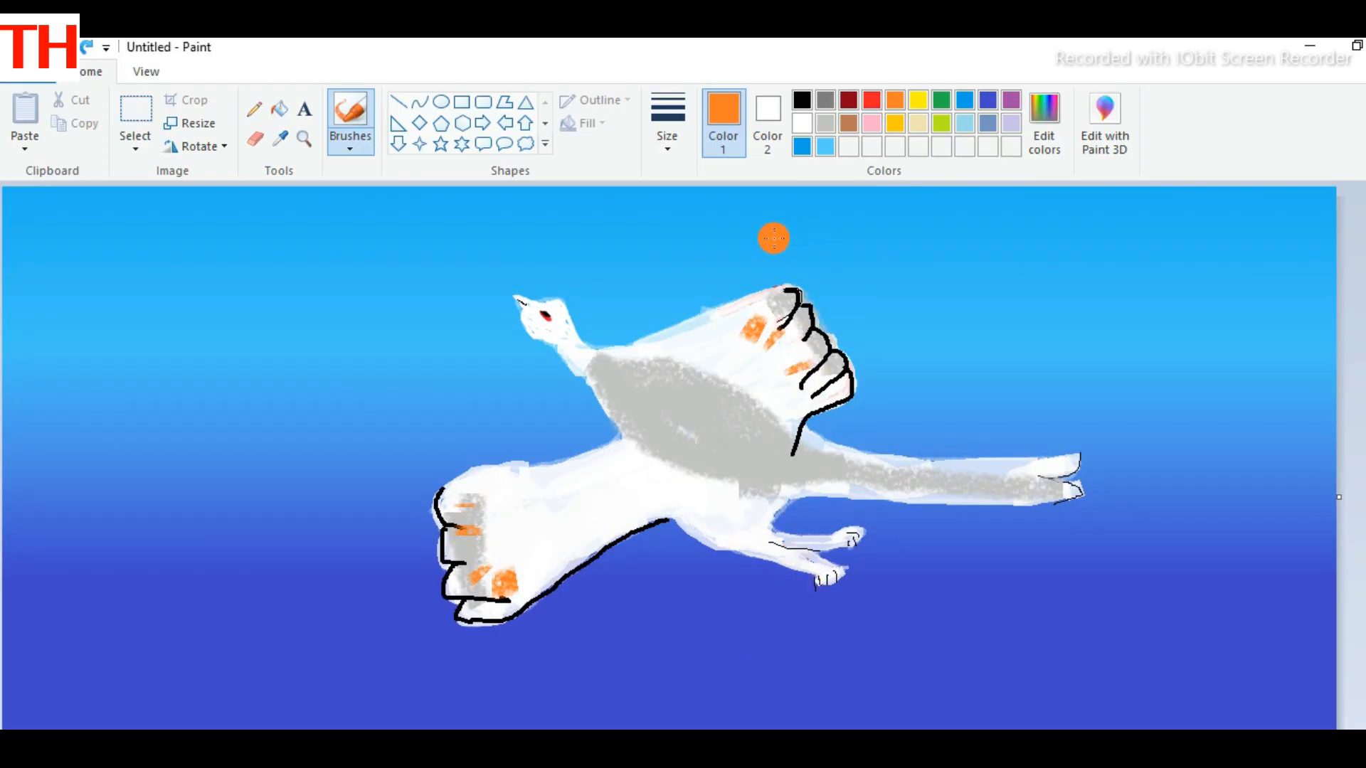
Outline the lower wing's upper edge, head, neck, upper wing's front edge, tail, legs and belly in black with the Pencil at the thickest size
click(802, 100)
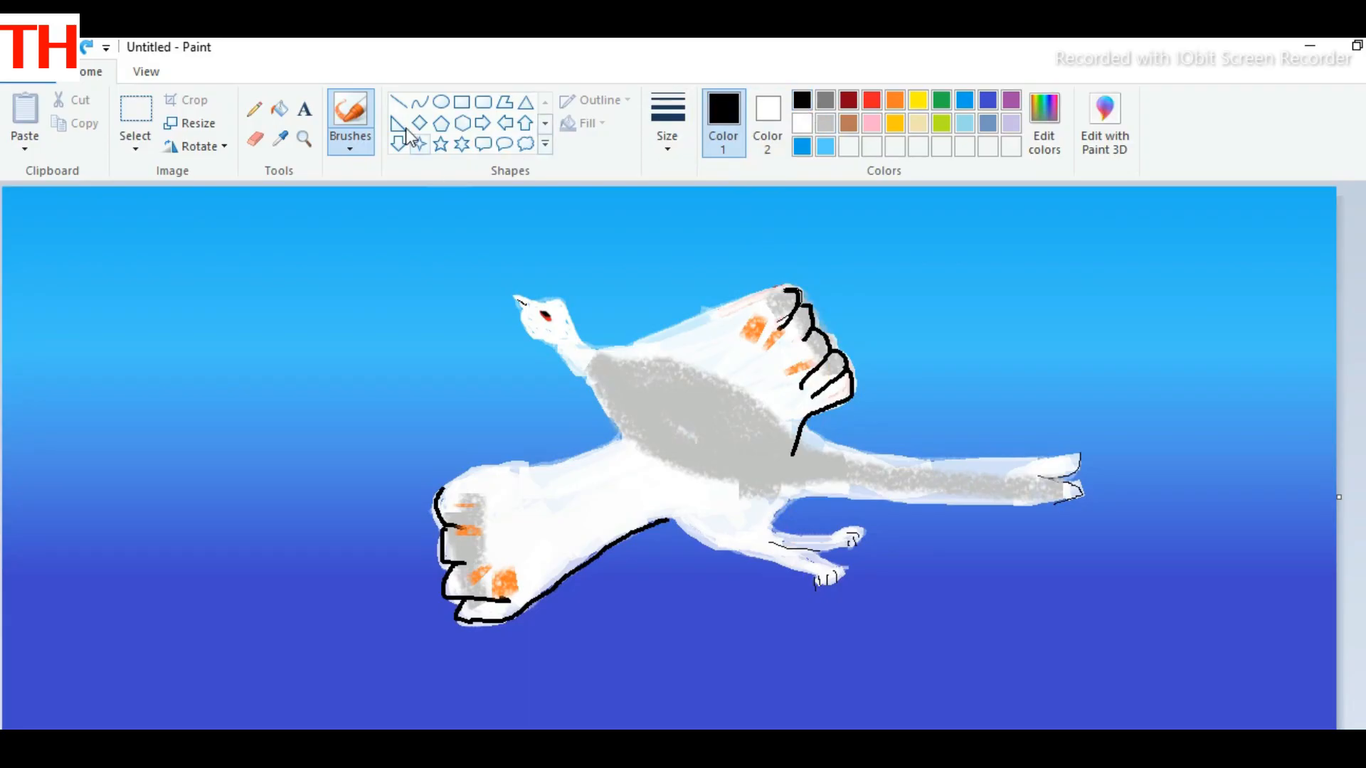
click(254, 109)
click(668, 125)
click(700, 293)
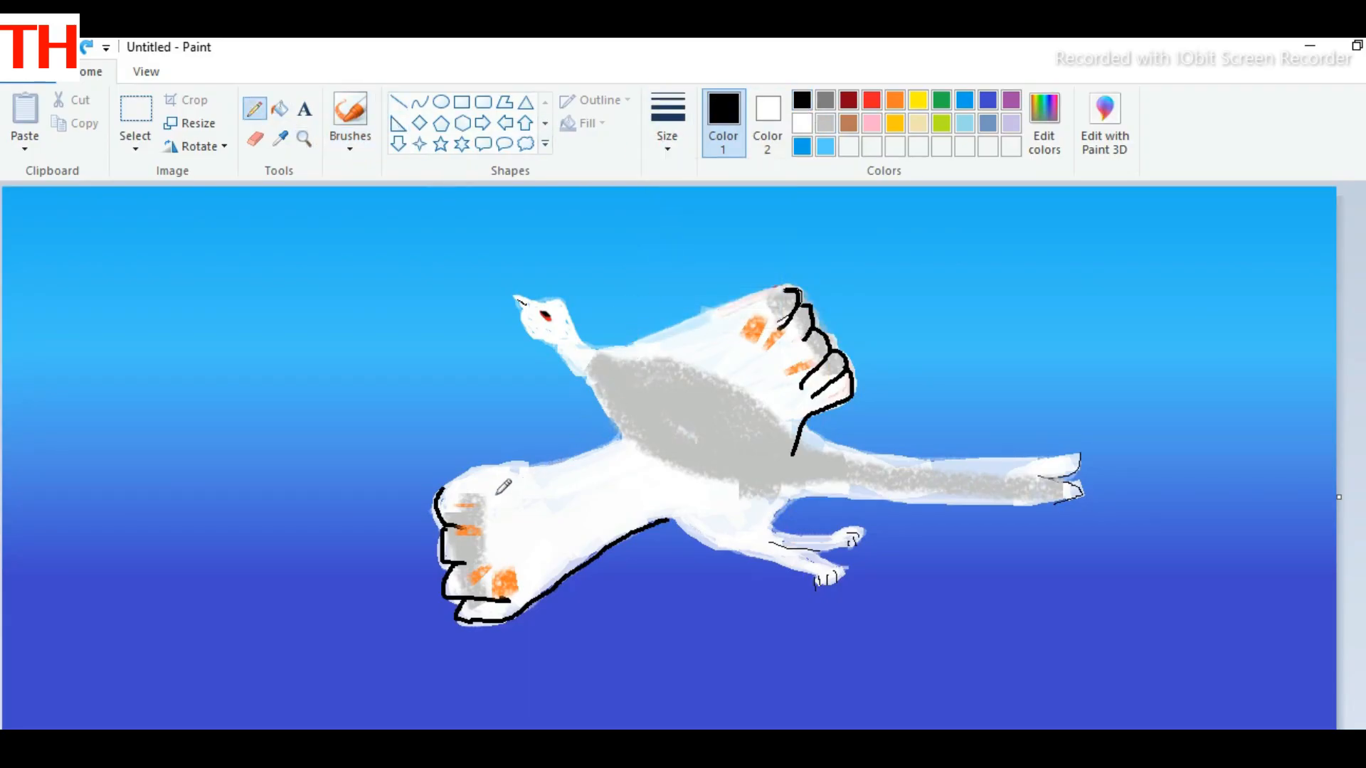
mouse_move(462, 474)
mouse_down()
mouse_move(634, 435)
mouse_move(560, 343)
mouse_move(529, 331)
mouse_move(511, 293)
mouse_move(560, 301)
mouse_move(578, 333)
mouse_move(629, 346)
mouse_up()
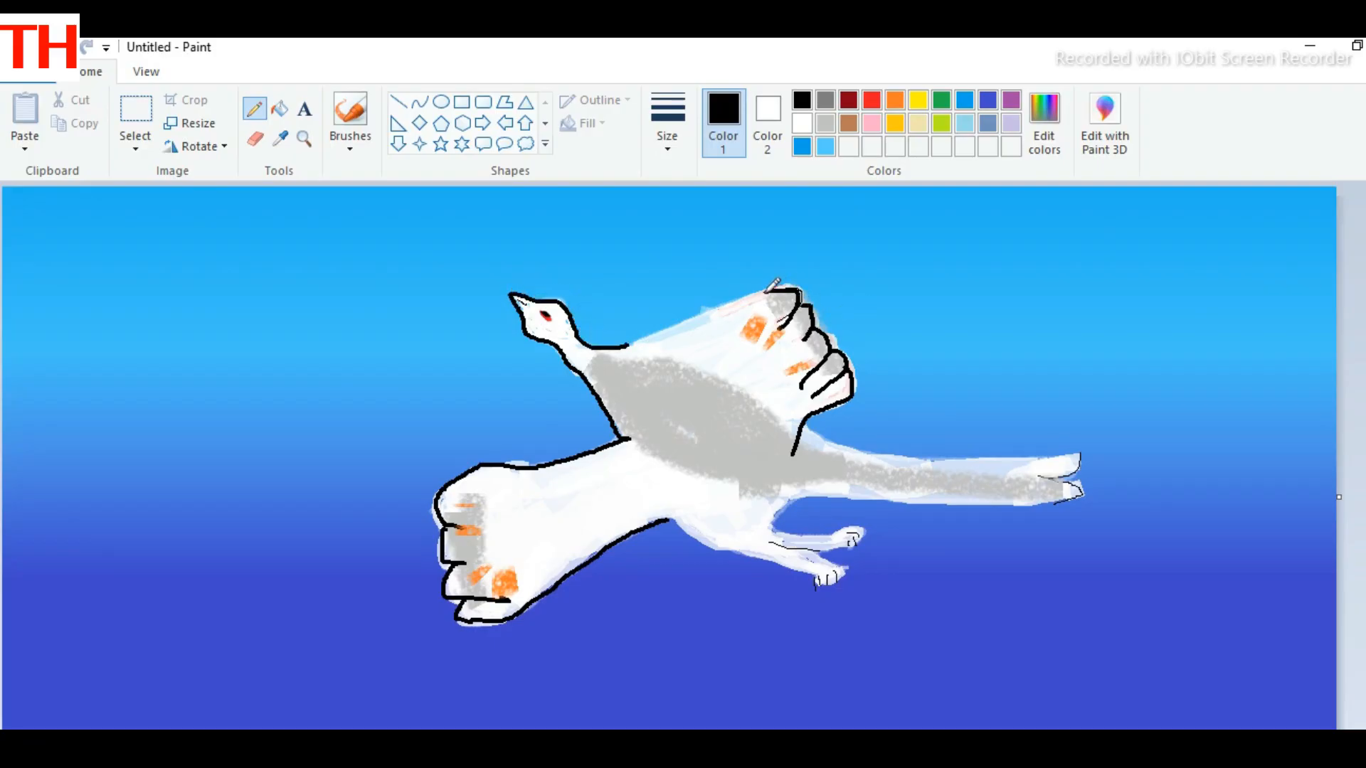
drag(769, 290, 611, 350)
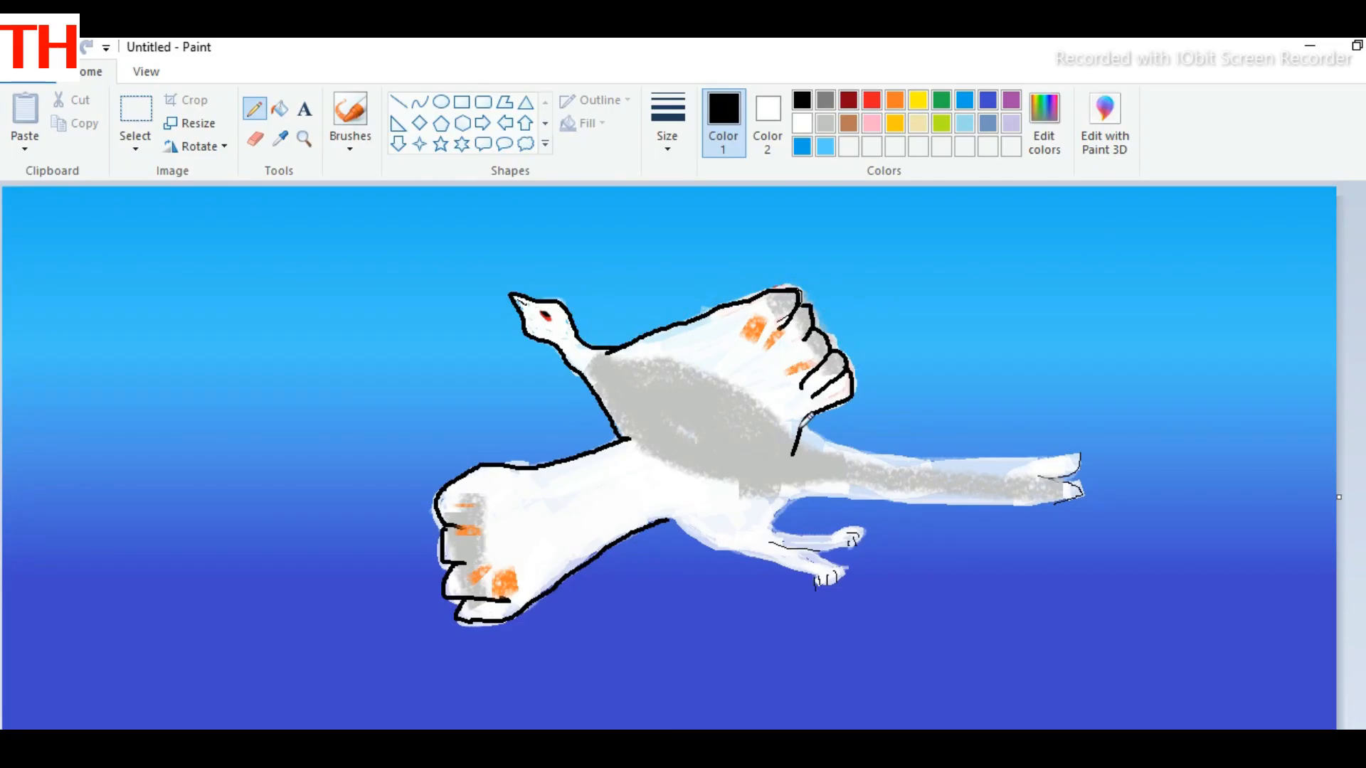
mouse_move(803, 424)
mouse_down()
mouse_move(934, 458)
mouse_move(1083, 453)
mouse_move(1021, 476)
mouse_move(1085, 487)
mouse_move(1031, 503)
mouse_move(842, 493)
mouse_move(781, 504)
mouse_up()
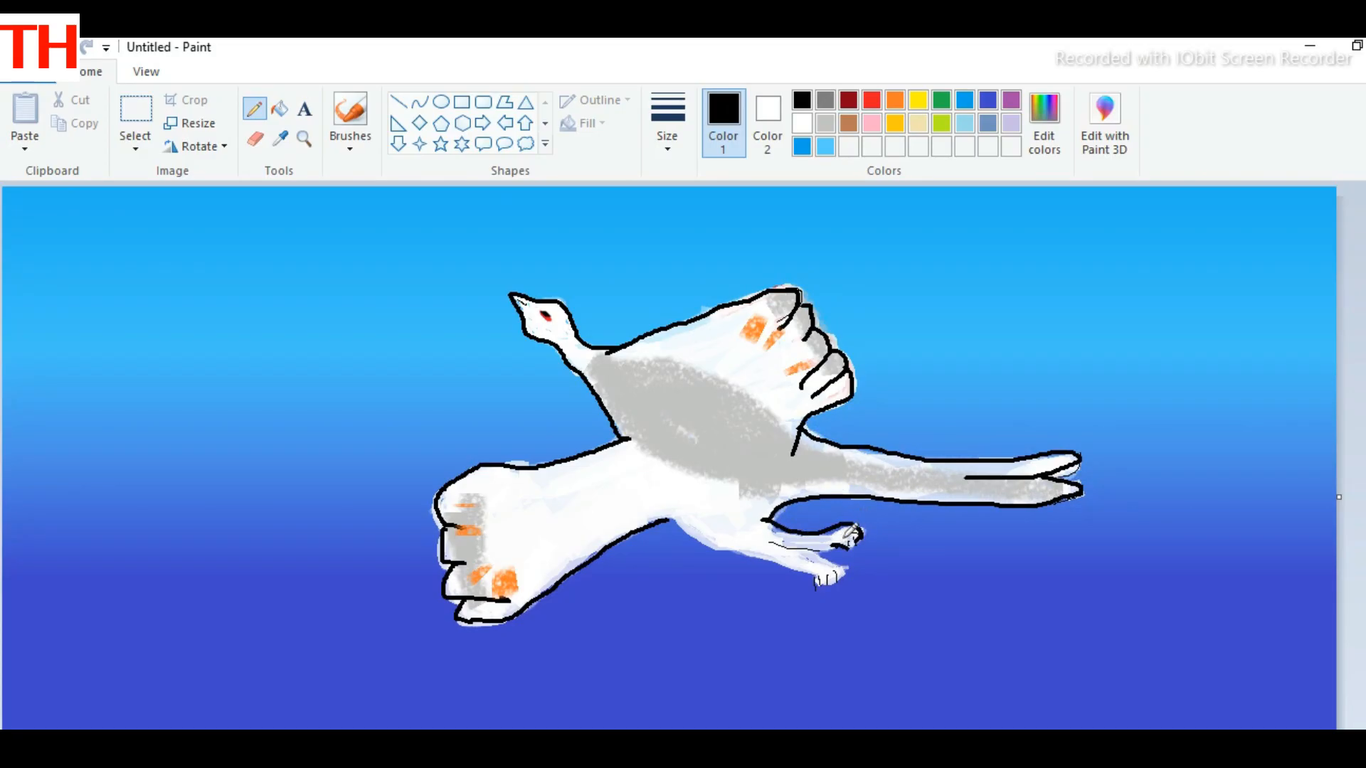
mouse_move(845, 546)
mouse_down()
mouse_move(757, 537)
mouse_move(850, 571)
mouse_move(816, 583)
mouse_move(666, 502)
mouse_up()
Draw short red strokes over and between the orange patches on both wings
click(872, 101)
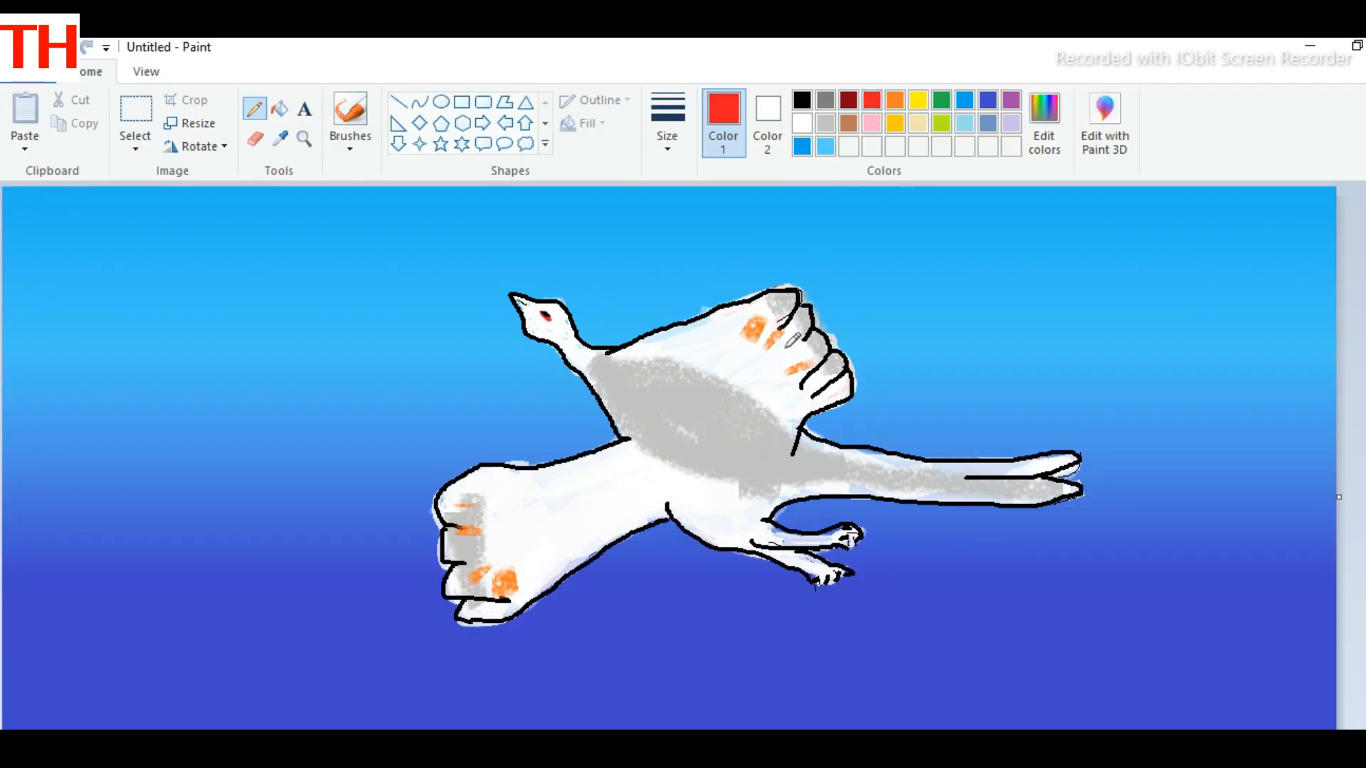
mouse_move(769, 306)
mouse_down()
mouse_move(755, 328)
mouse_move(804, 390)
mouse_up()
drag(493, 499, 462, 498)
mouse_move(484, 523)
mouse_down()
mouse_move(464, 521)
mouse_move(459, 547)
mouse_up()
mouse_move(519, 578)
mouse_down()
mouse_move(491, 577)
mouse_move(537, 580)
mouse_up()
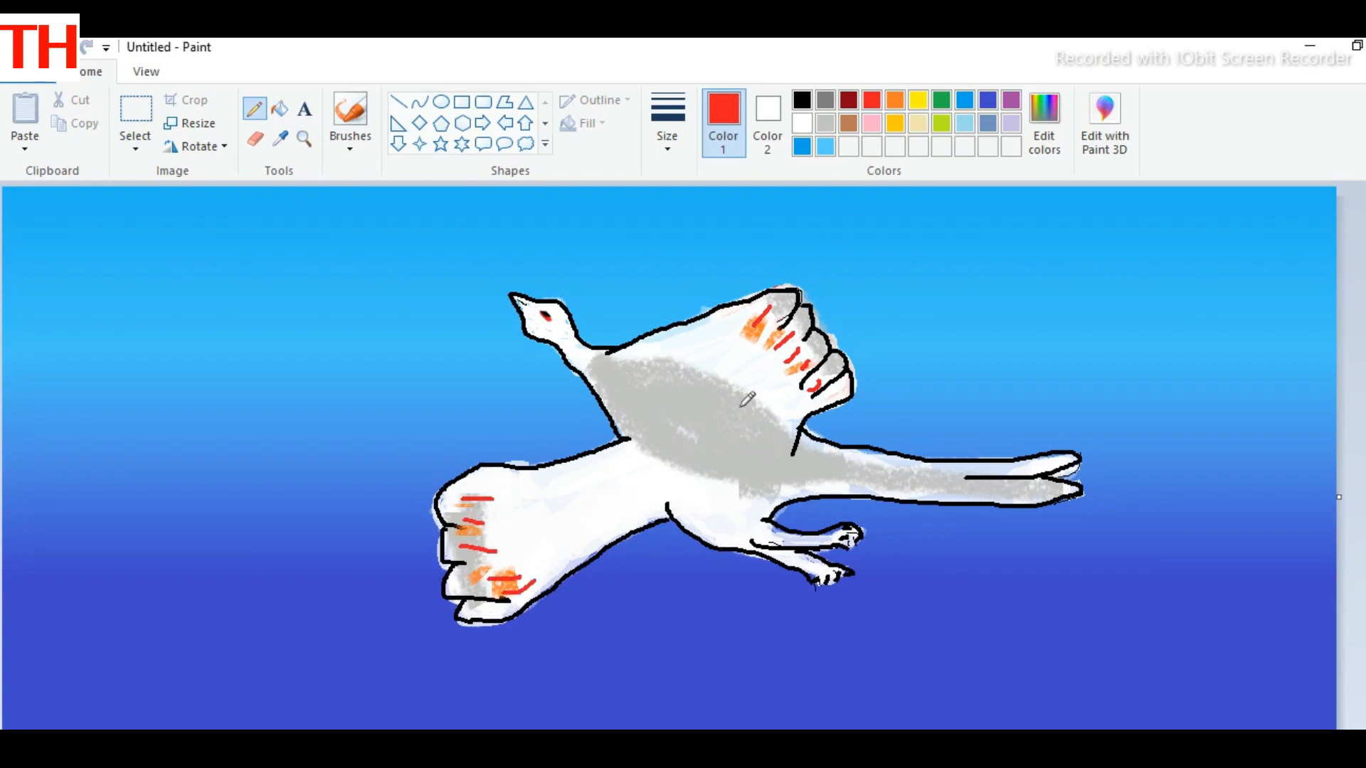
Draw short white slanted dashes falling from the bird's feet as water drops with the Pencil
click(772, 128)
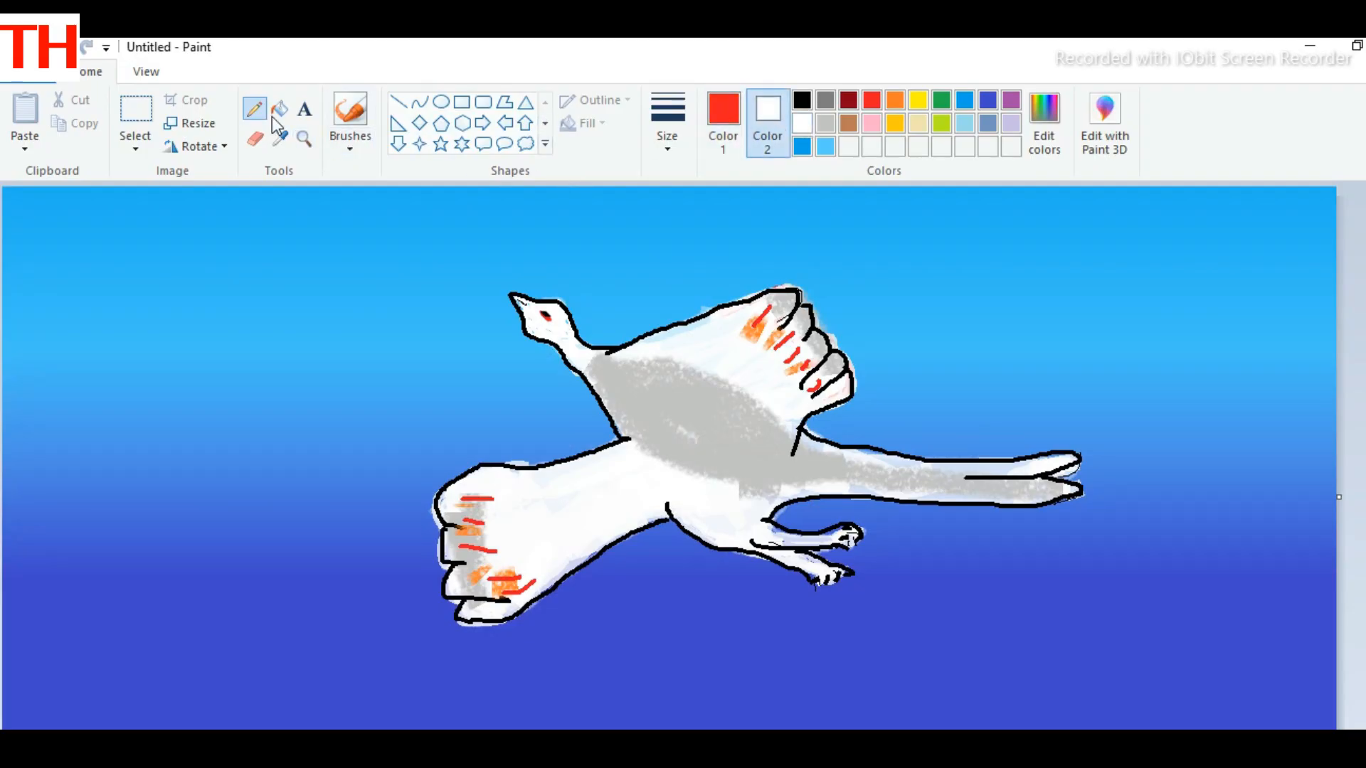
click(723, 121)
click(801, 122)
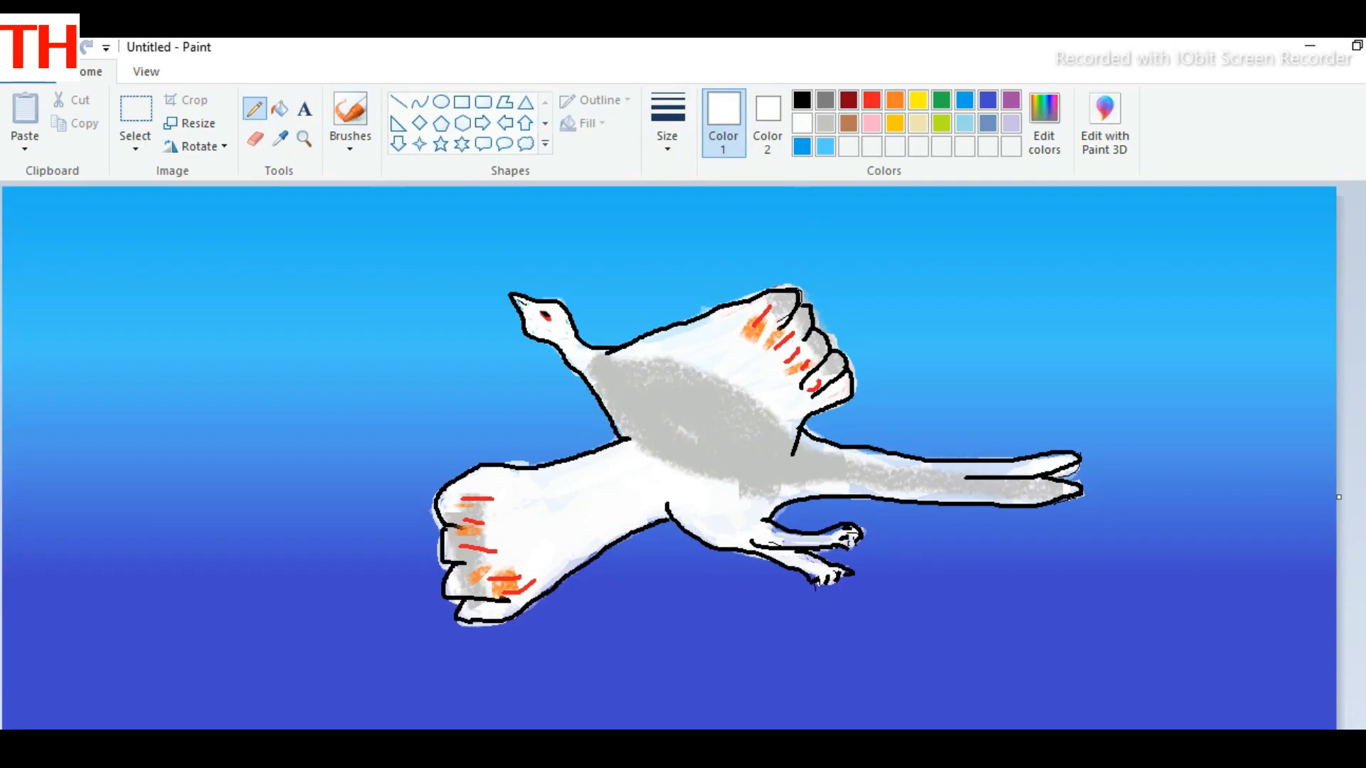
drag(870, 626, 898, 675)
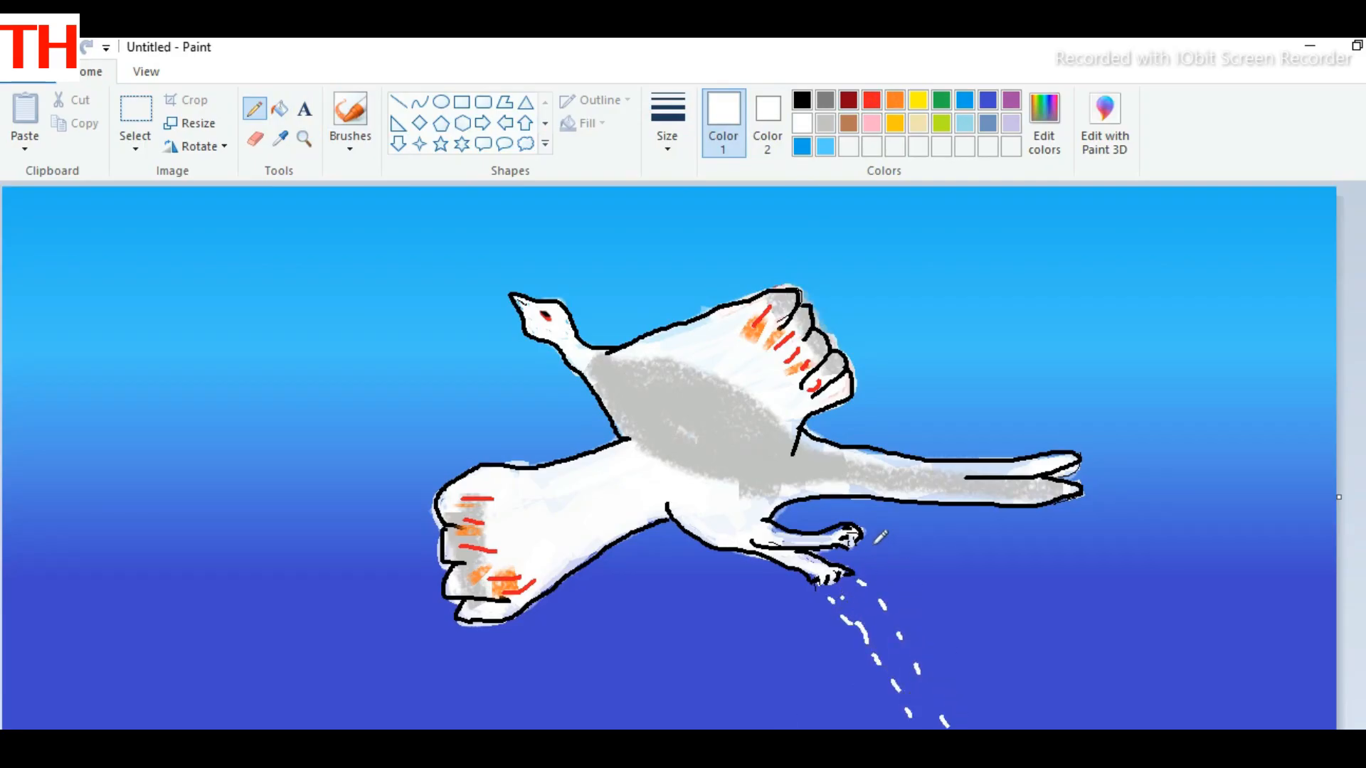
drag(815, 616, 825, 633)
drag(834, 662, 868, 685)
drag(880, 706, 892, 727)
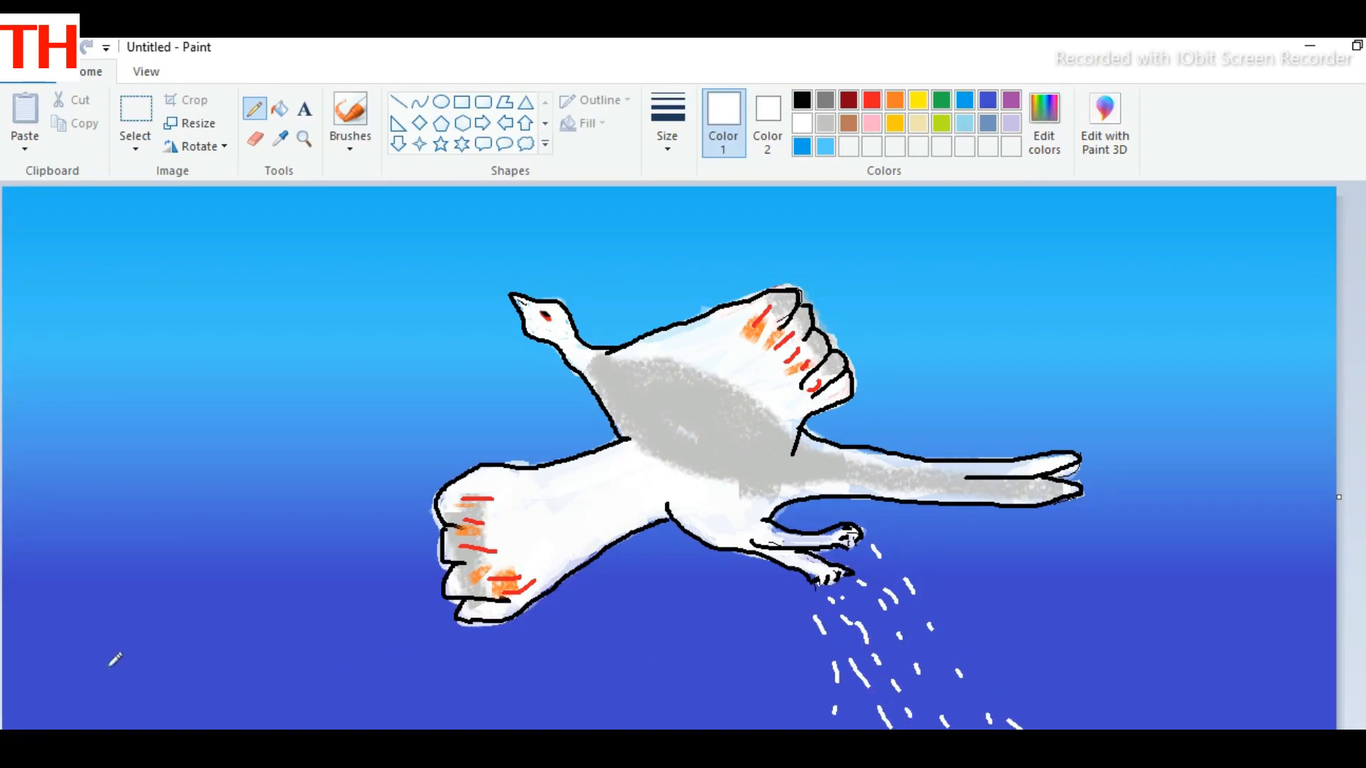
Draw a gently curved dashed white water line across the full width below the bird, undoing misdrawn dashes
click(119, 602)
drag(174, 607, 197, 607)
drag(322, 619, 378, 619)
drag(415, 629, 461, 633)
key(ctrl+z)
key(ctrl+z)
click(319, 630)
drag(373, 643, 395, 647)
drag(423, 649, 458, 649)
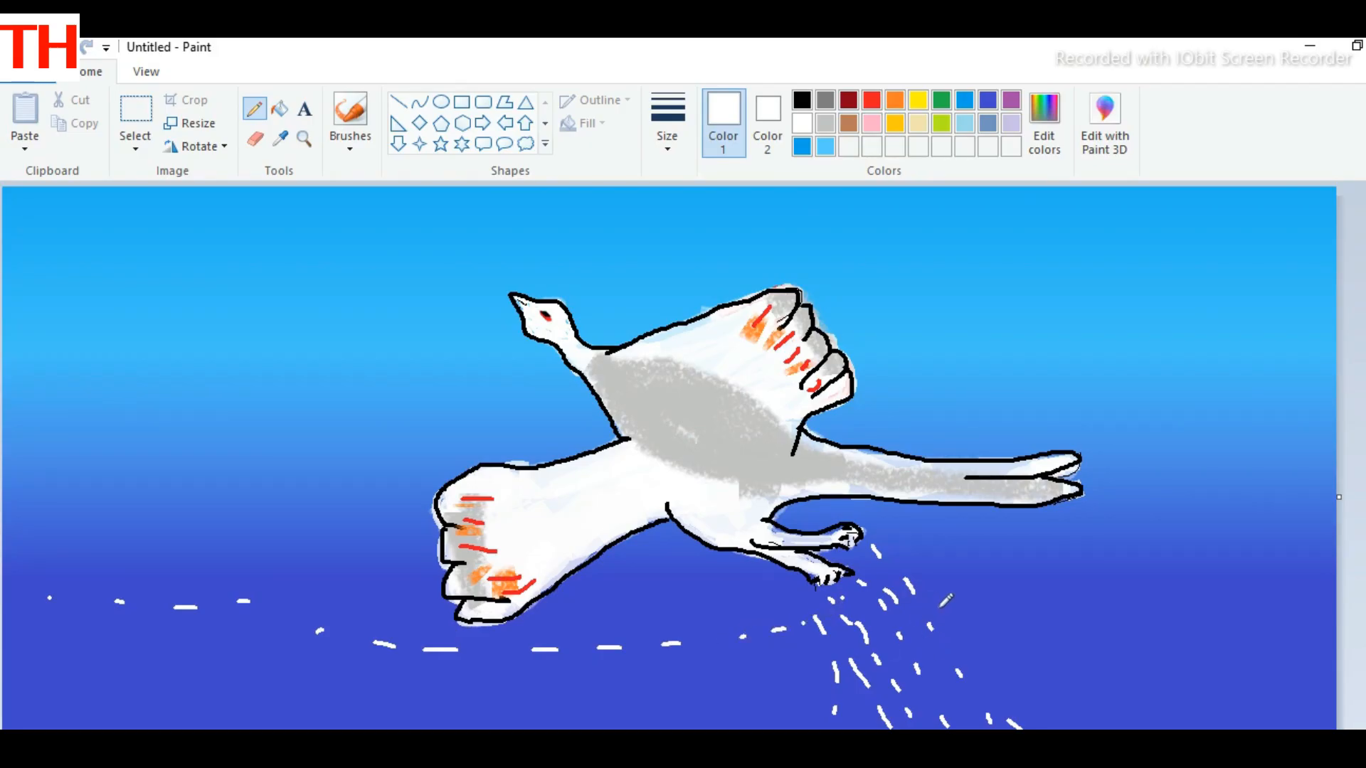
drag(966, 608, 1008, 609)
drag(1037, 603, 1070, 603)
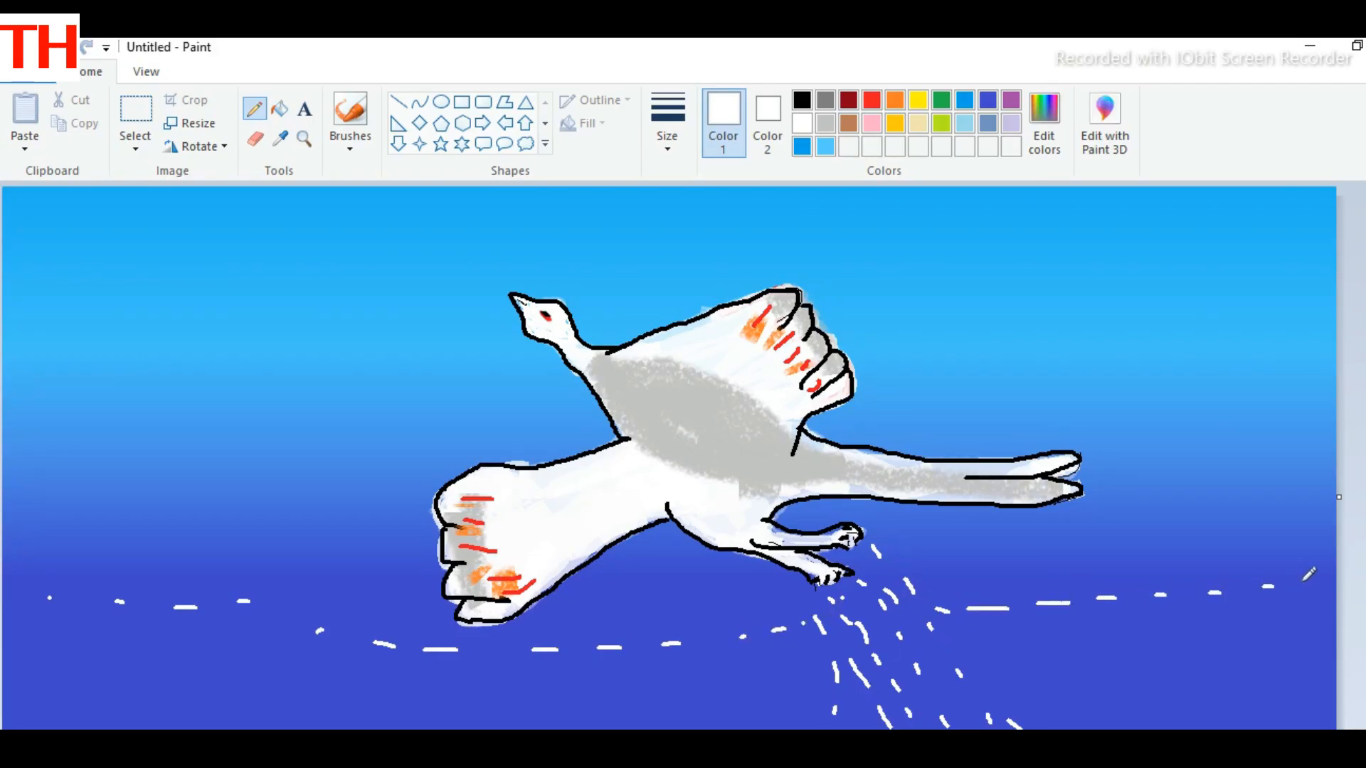
Add further rows of white horizontal dashes to the water right of the falling drops and just left of them
drag(1005, 643, 1026, 638)
drag(1064, 637, 1079, 637)
drag(1121, 635, 1139, 634)
drag(1040, 690, 1085, 688)
drag(1113, 685, 1222, 689)
drag(1252, 691, 1274, 691)
drag(799, 666, 815, 666)
drag(728, 667, 769, 666)
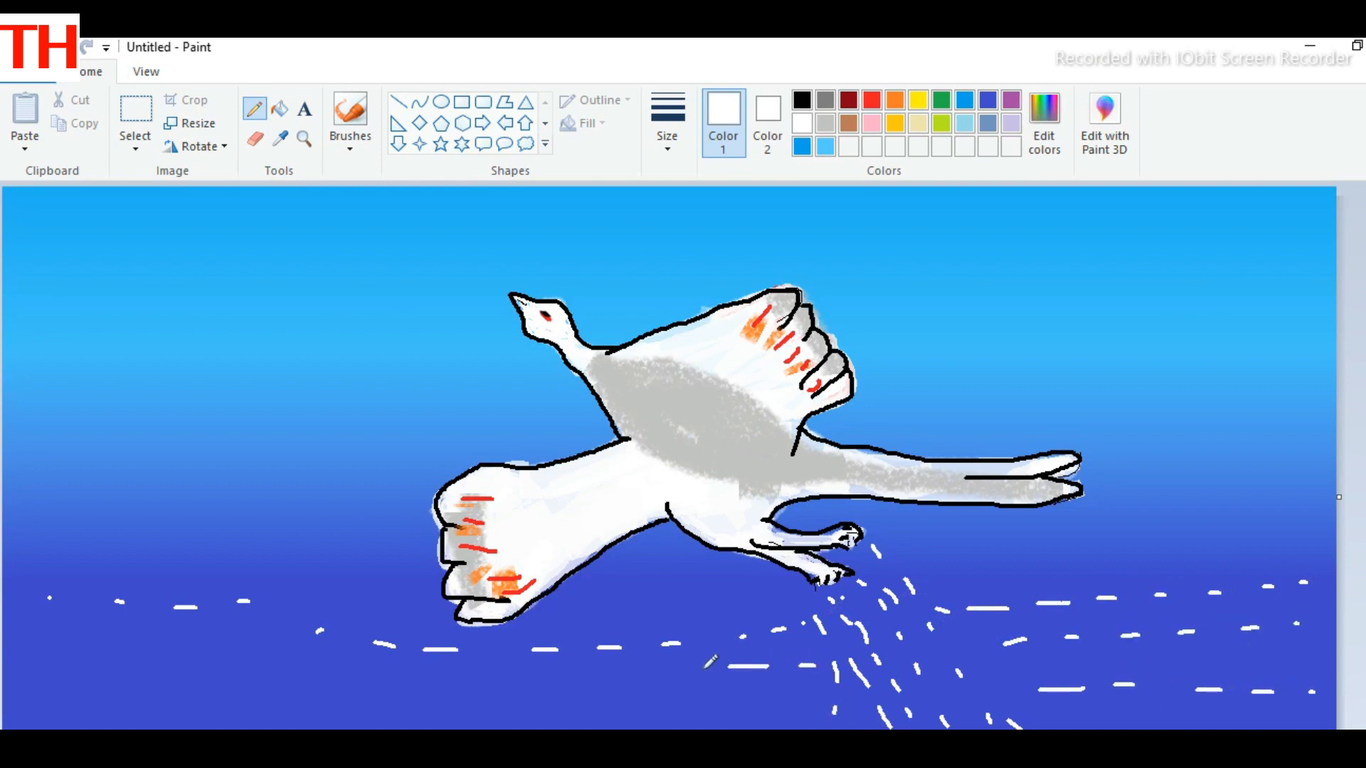
Scatter more white dashes over the lower left water and along its bottom edge, undoing one overlong dash
drag(580, 682, 667, 681)
key(ctrl+z)
drag(460, 700, 471, 699)
drag(339, 685, 348, 685)
drag(62, 684, 100, 687)
click(34, 664)
drag(286, 720, 224, 721)
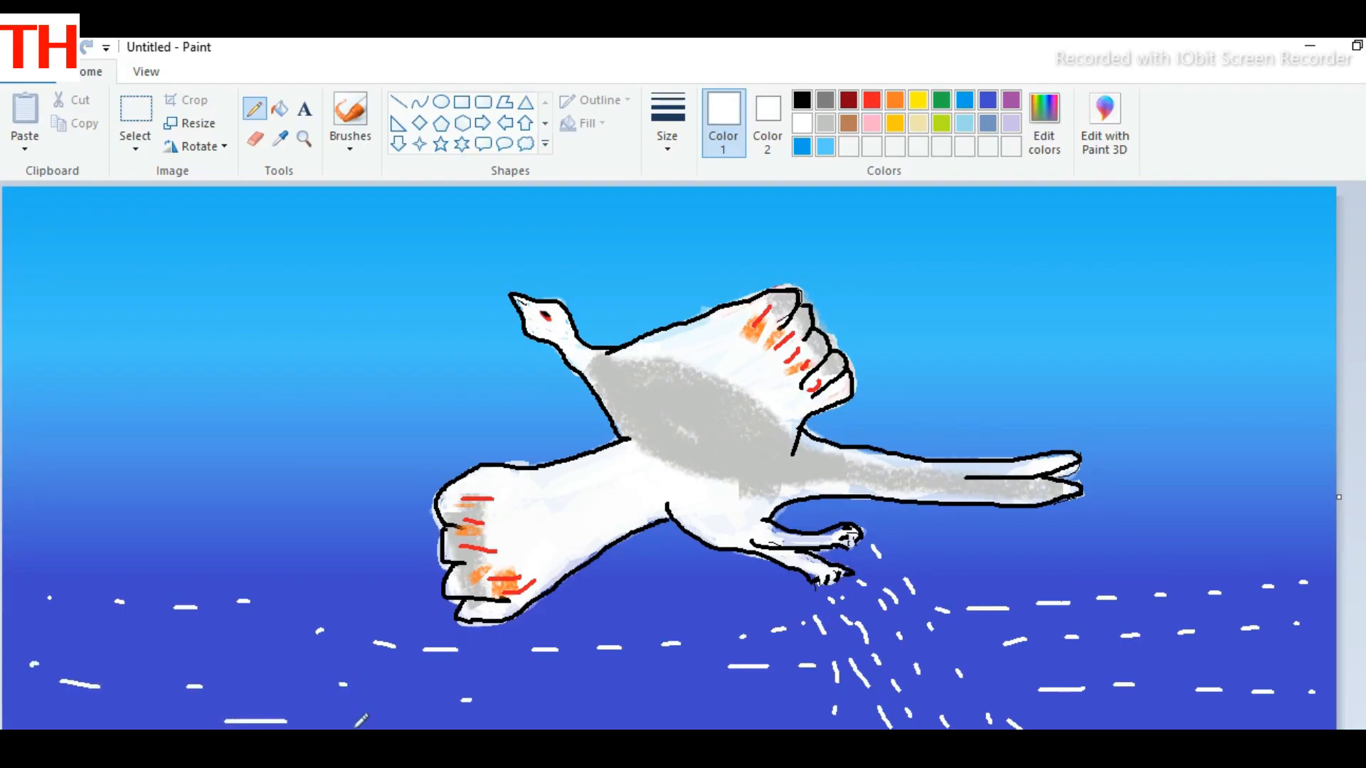
drag(353, 727, 374, 727)
drag(519, 722, 557, 722)
drag(1064, 725, 1114, 725)
drag(1222, 715, 1246, 714)
drag(1289, 712, 1336, 711)
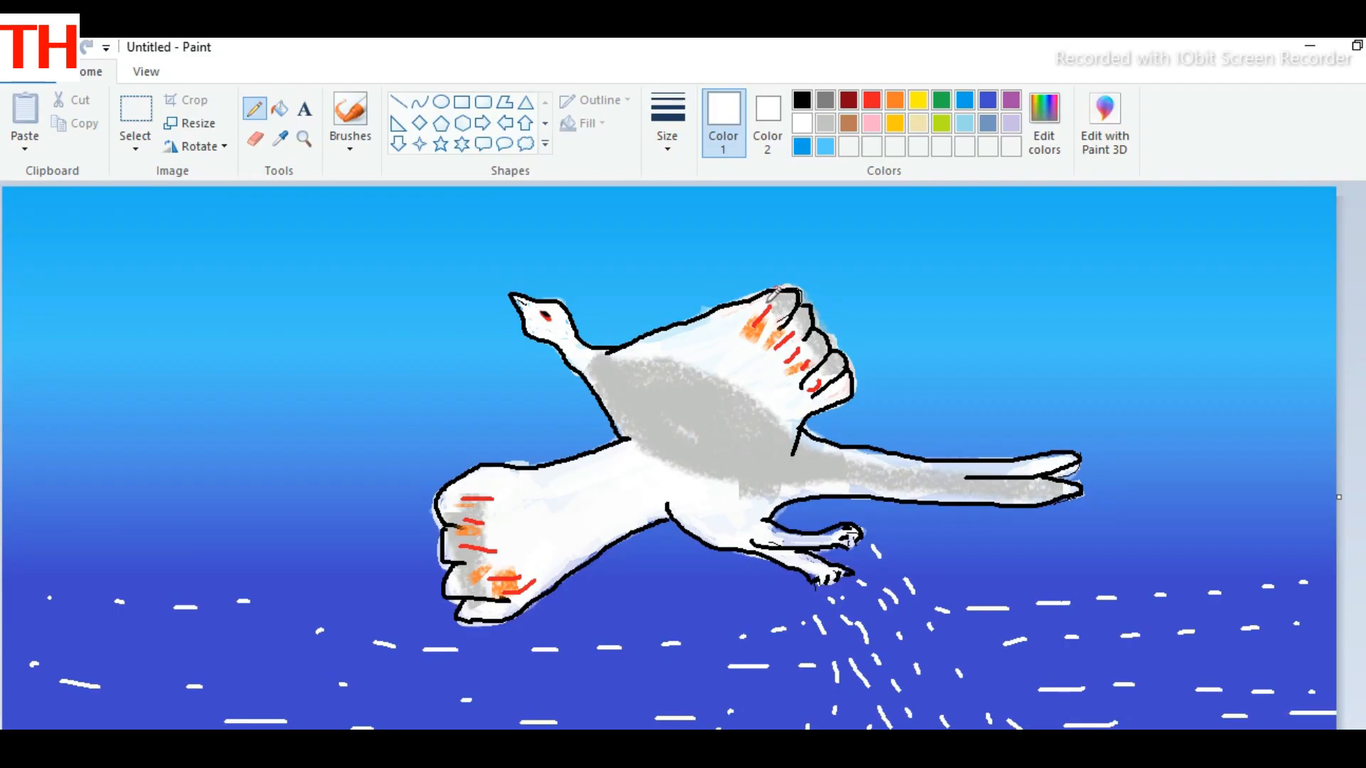
Draw a large circle around the bird's head with the Ellipse shape and make its outline red
click(441, 101)
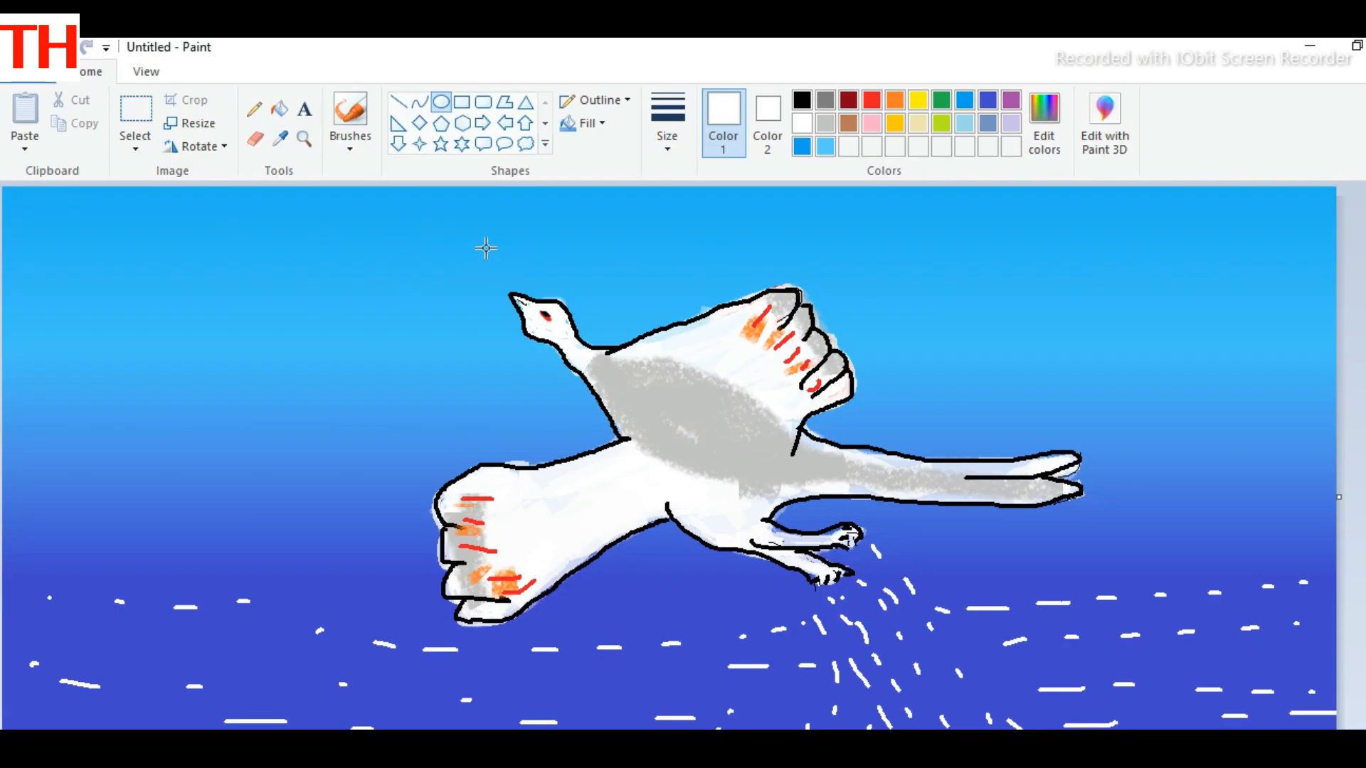
drag(432, 215, 662, 433)
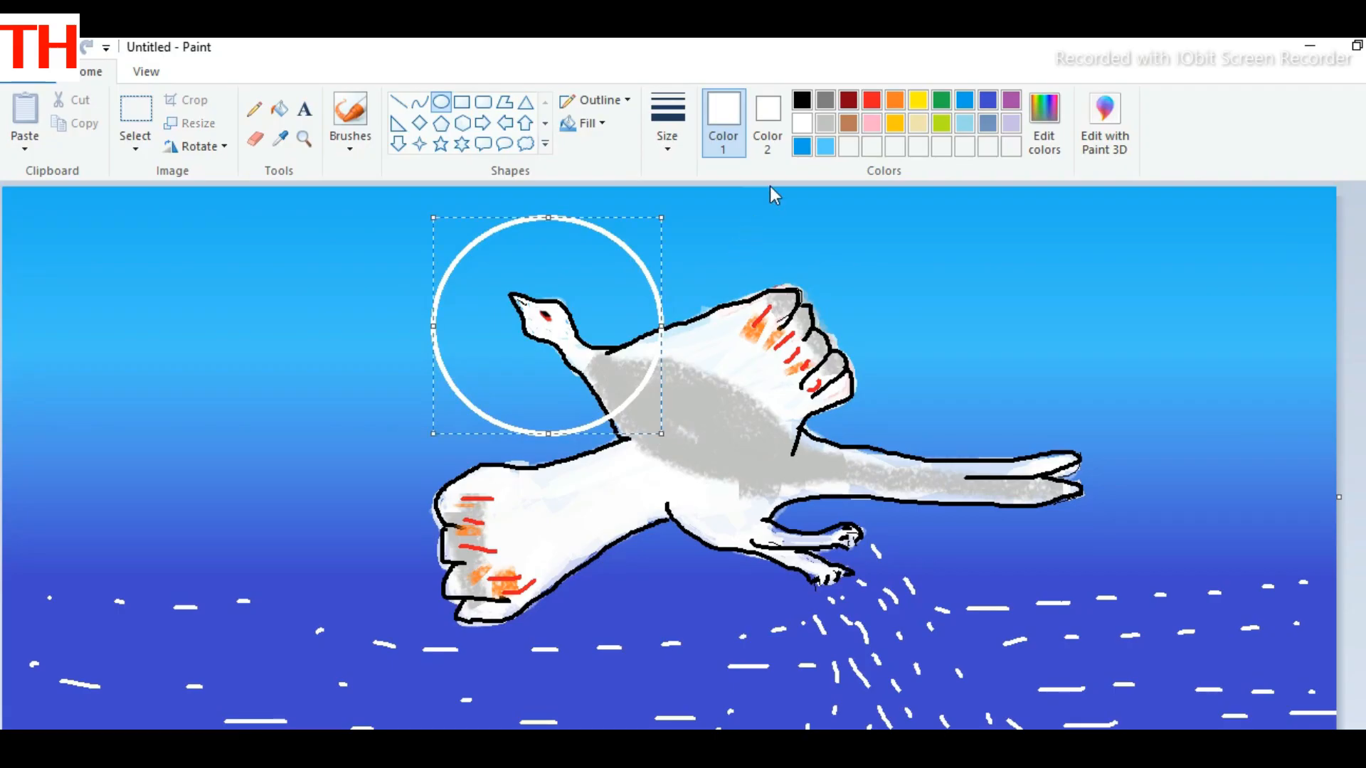
click(872, 100)
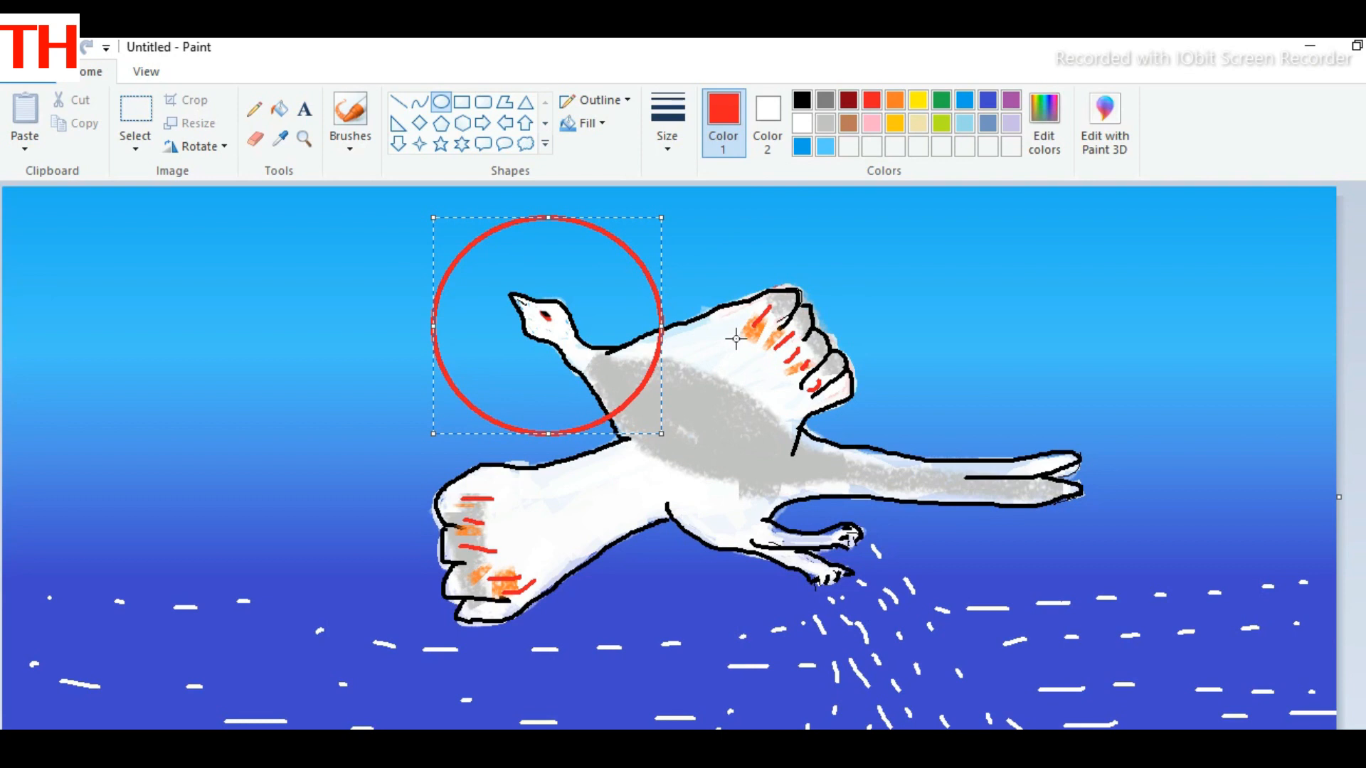
click(947, 270)
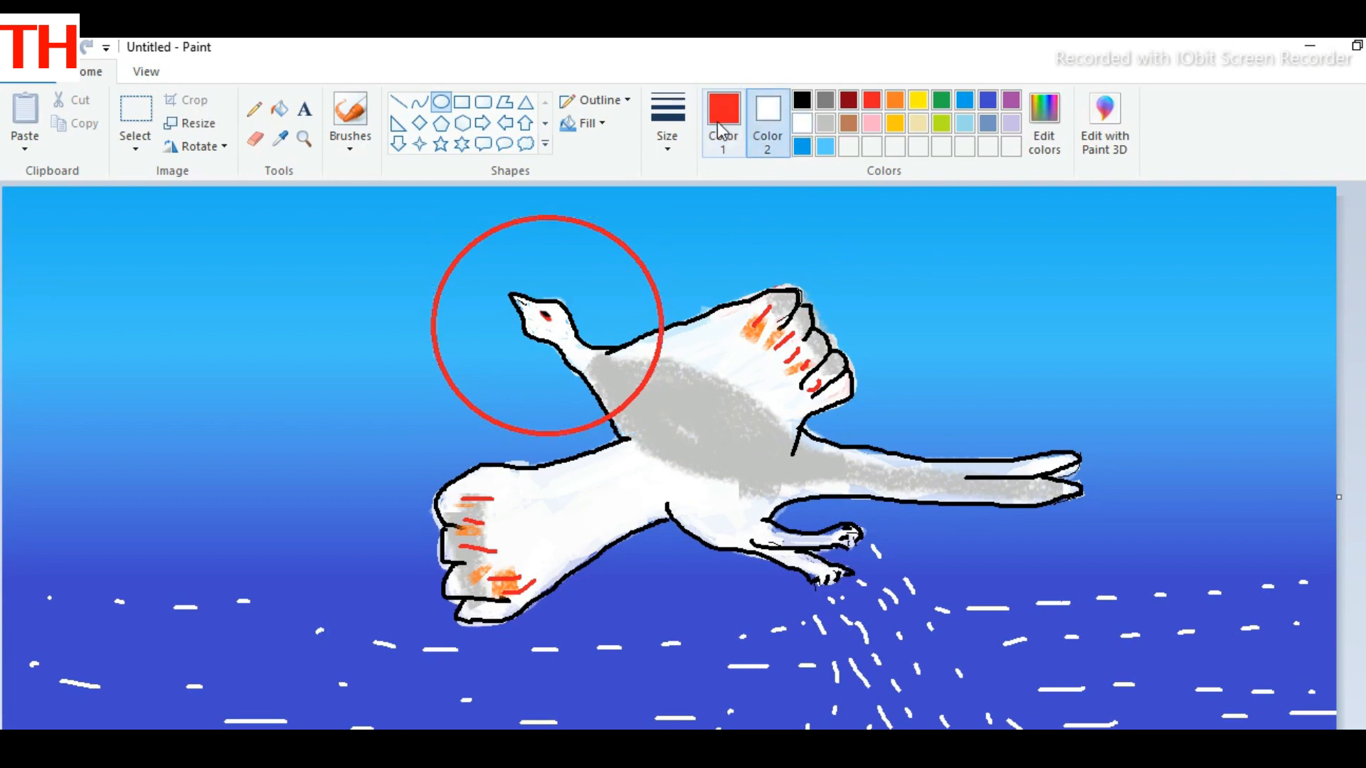
Paint out the red arc crossing the bird in white with Calligraphy brush 2, restoring the body in light grey
click(350, 140)
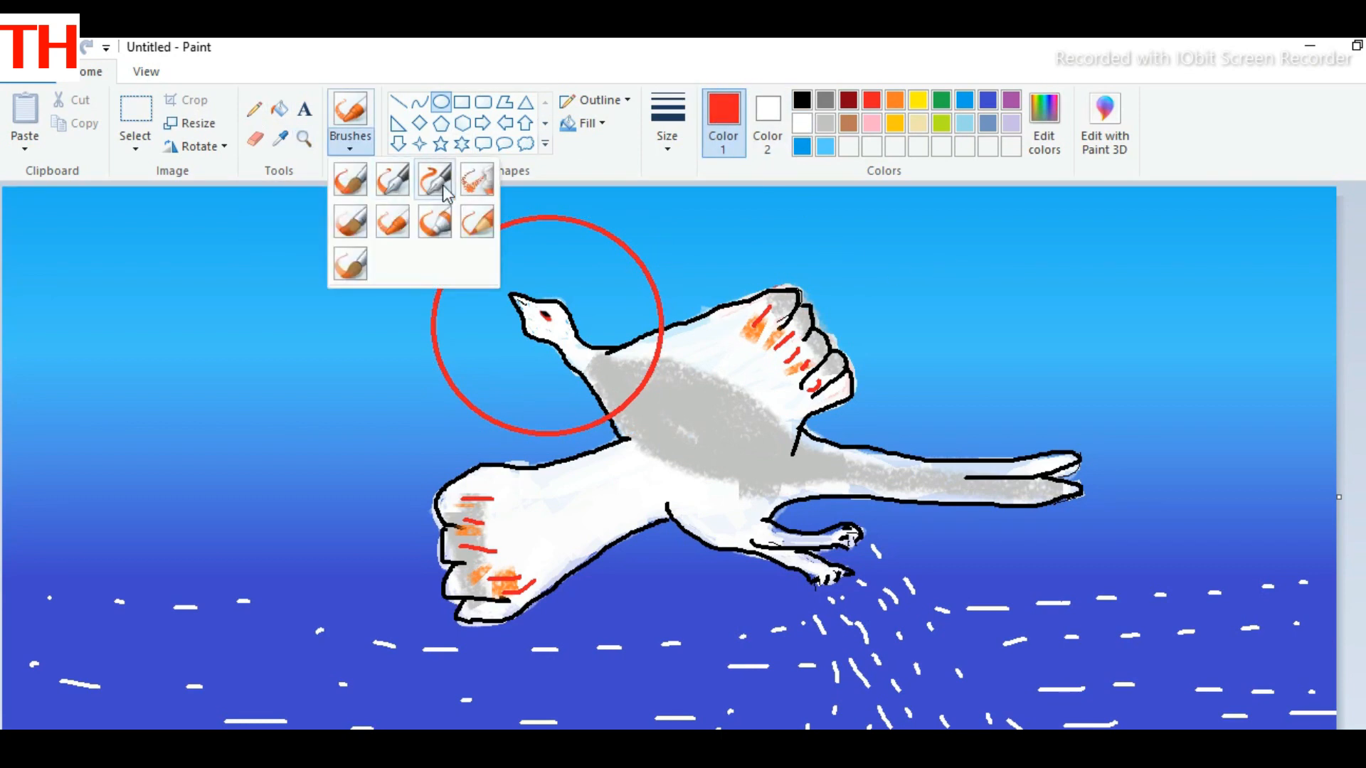
click(436, 179)
click(802, 123)
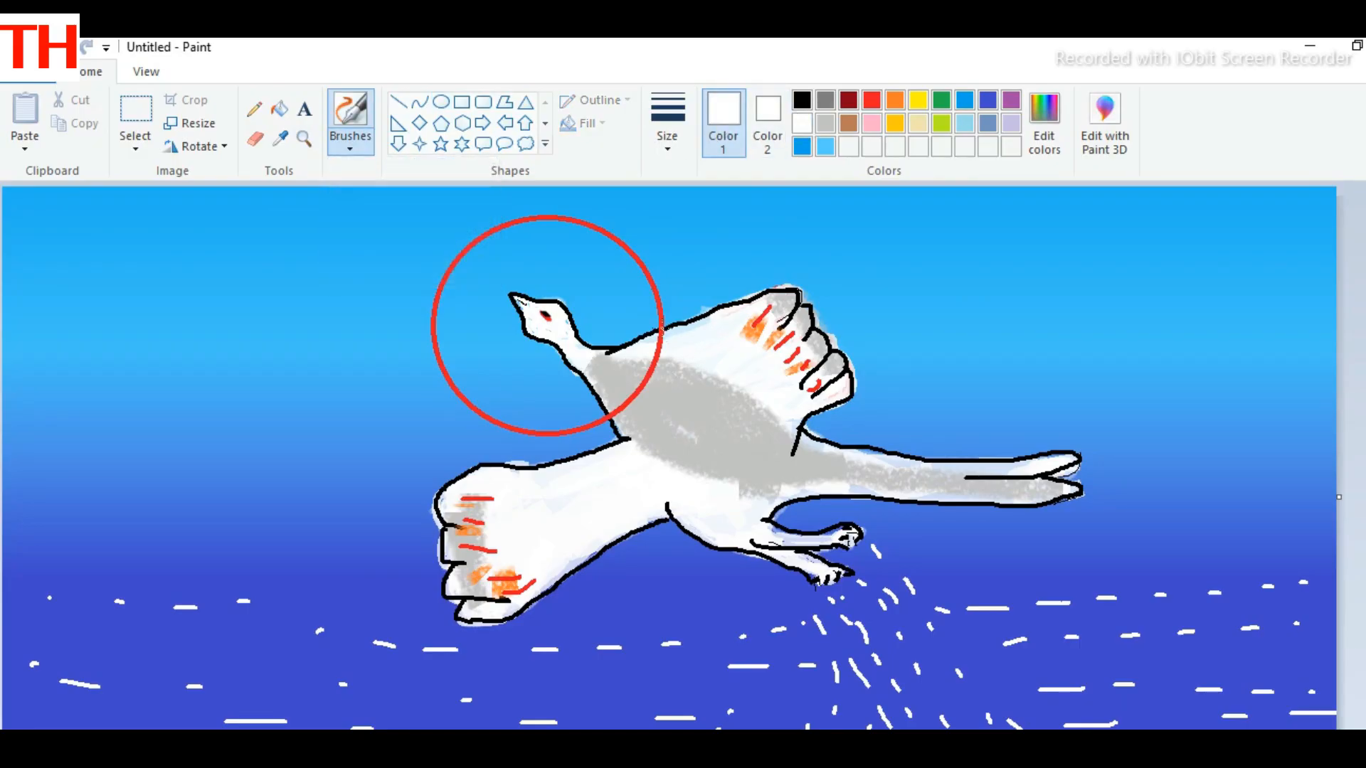
drag(650, 362, 625, 417)
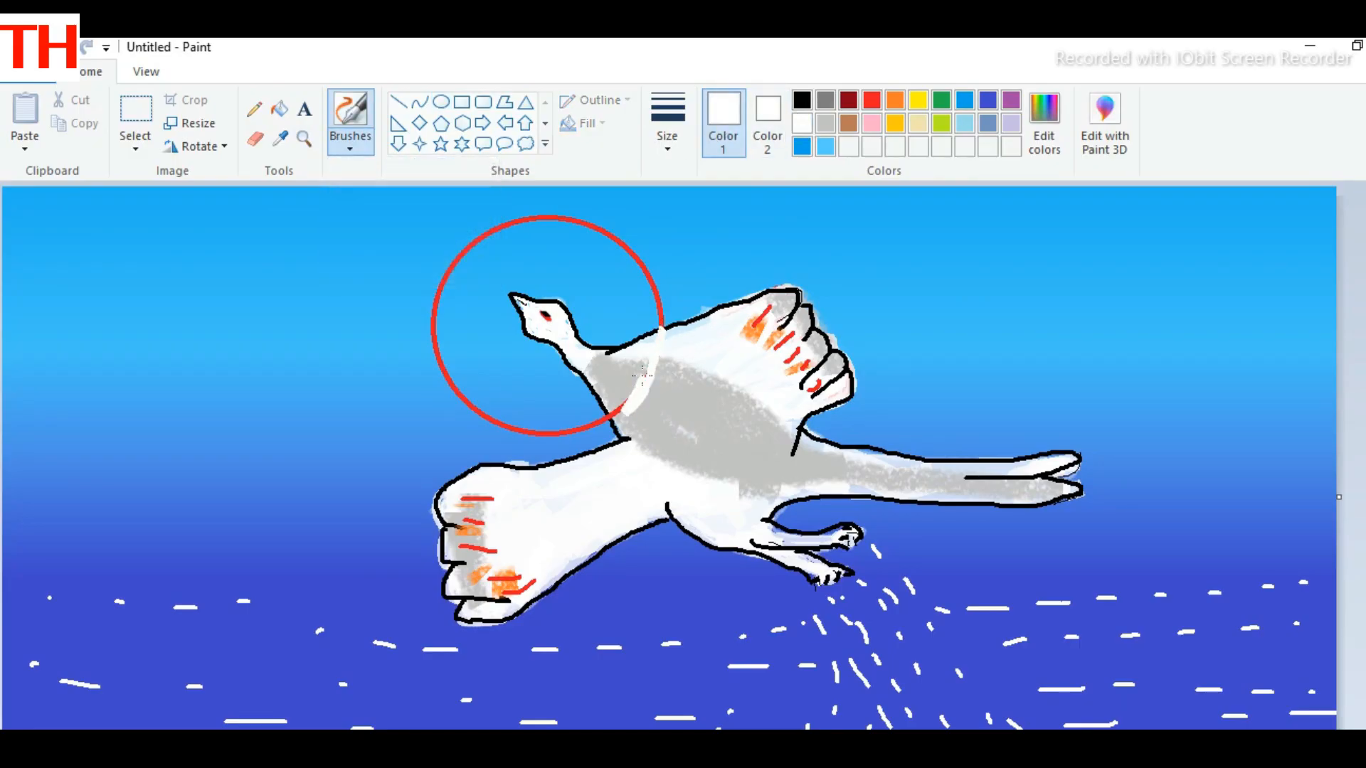
click(827, 125)
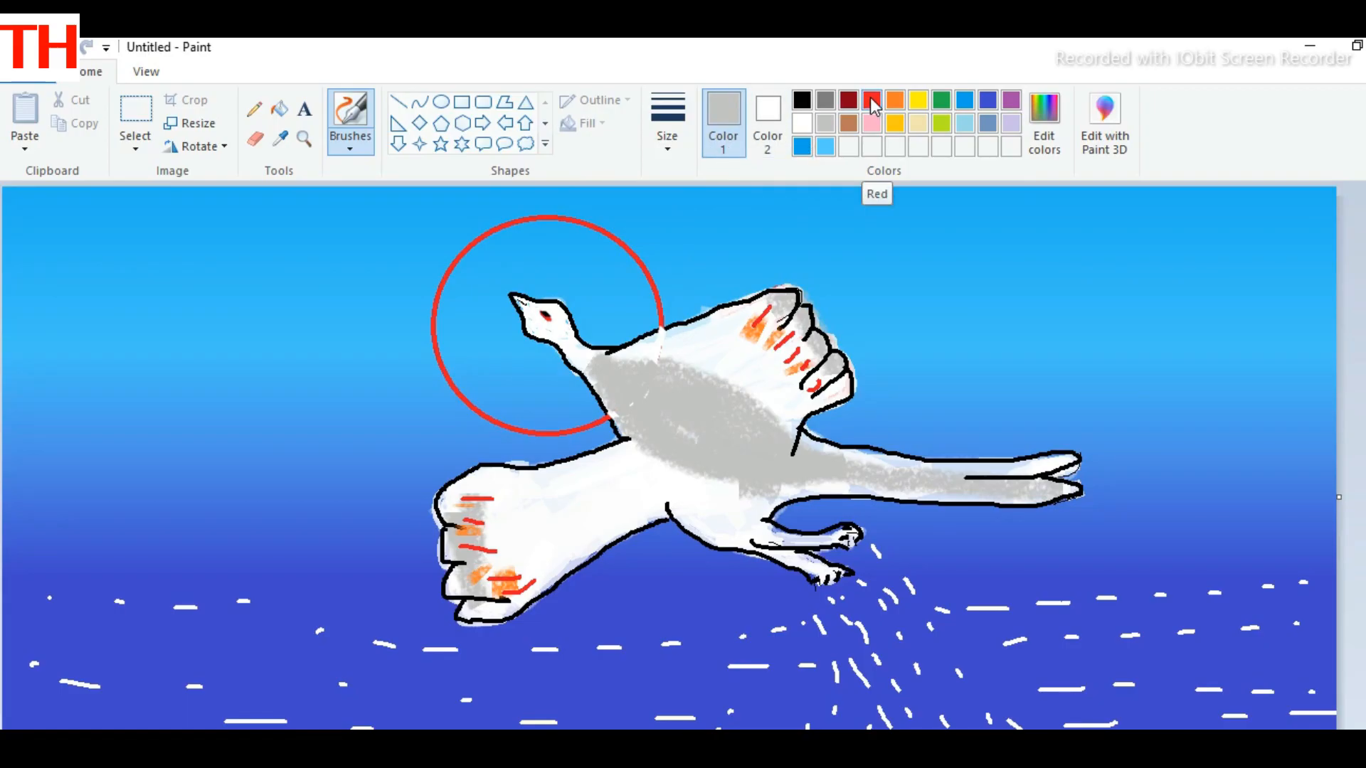
Set up the Marker brush at its thickest size with yellow as the drawing colour
click(895, 125)
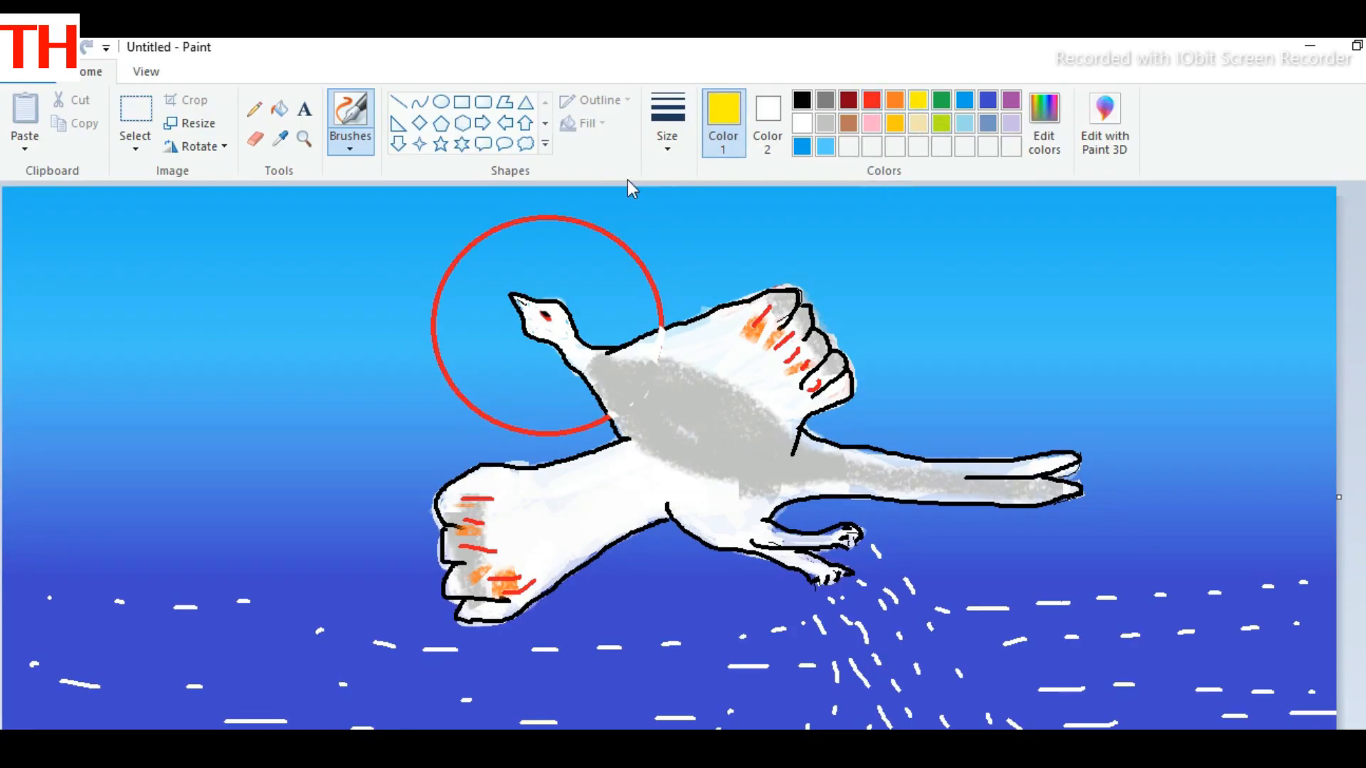
click(681, 135)
click(352, 146)
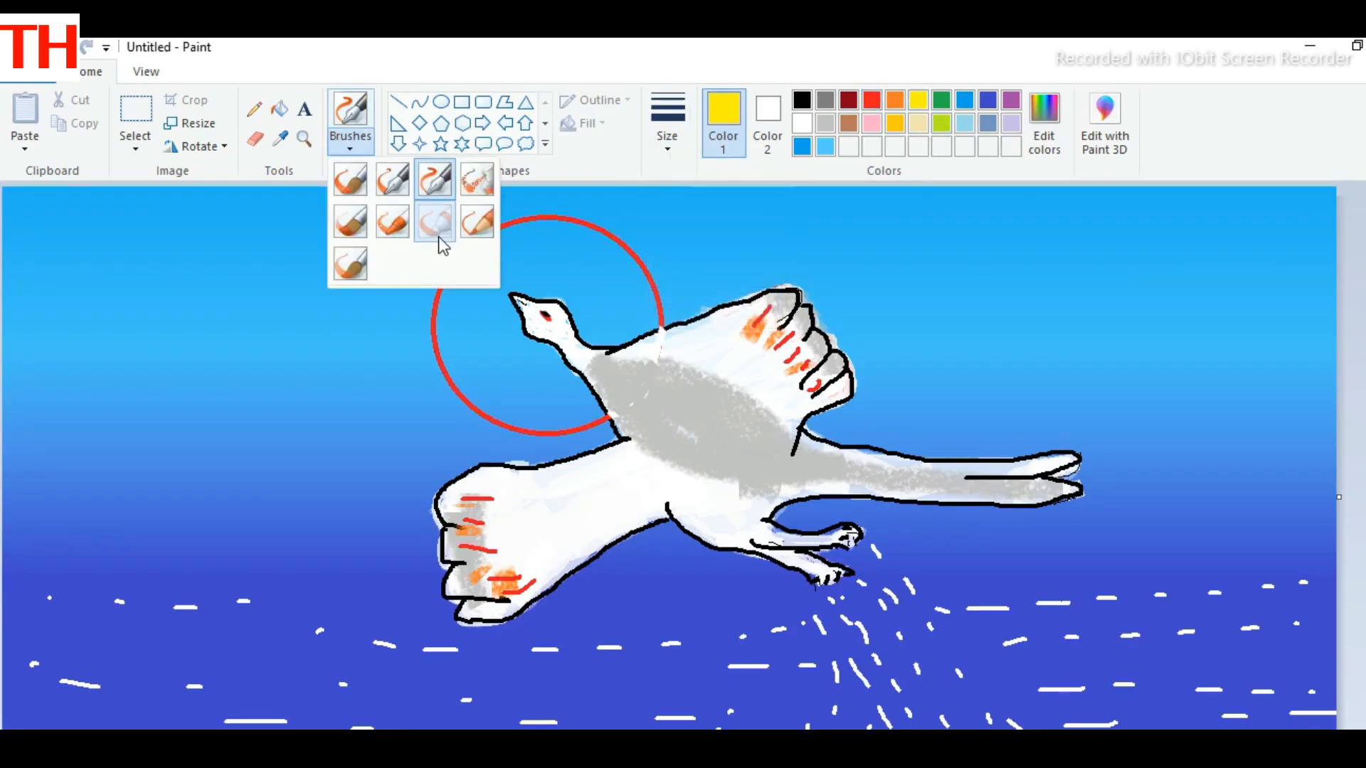
click(437, 237)
click(359, 152)
click(479, 229)
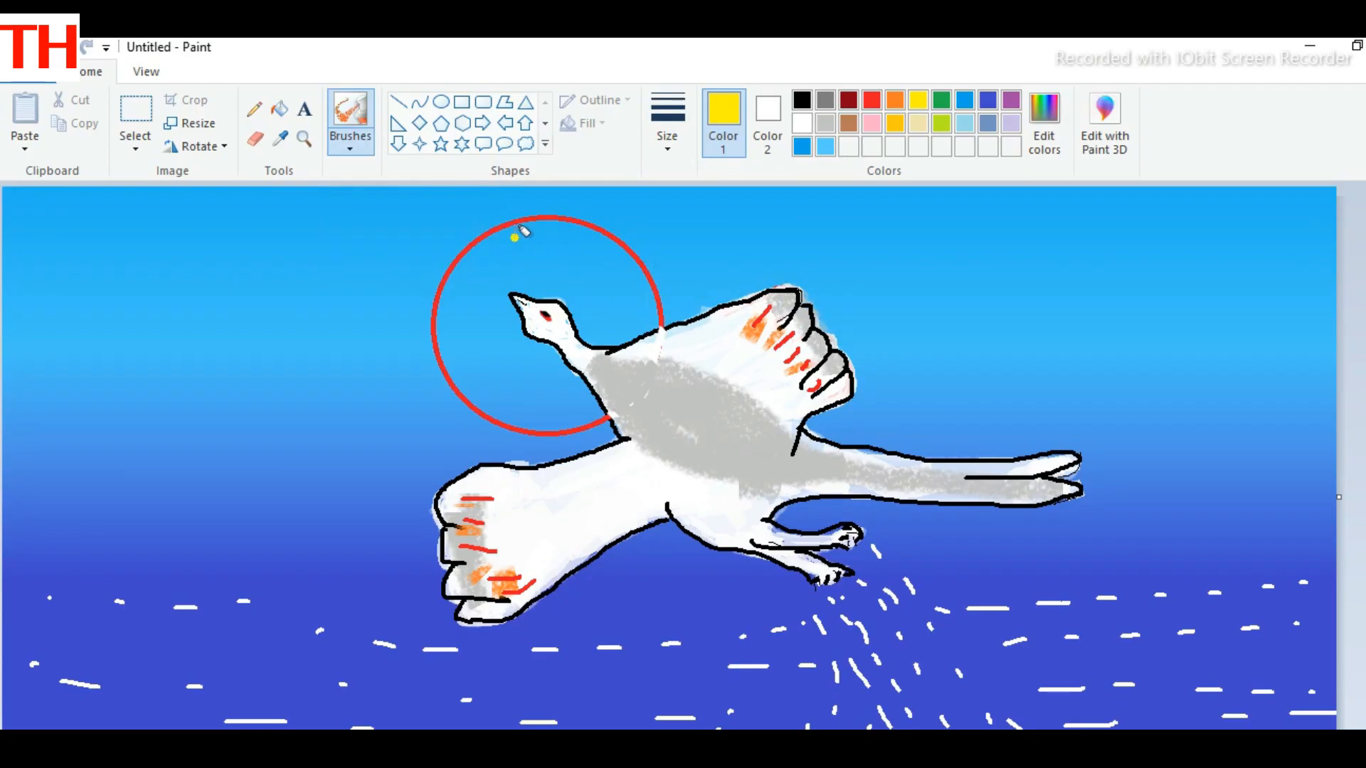
click(667, 136)
click(672, 308)
click(350, 145)
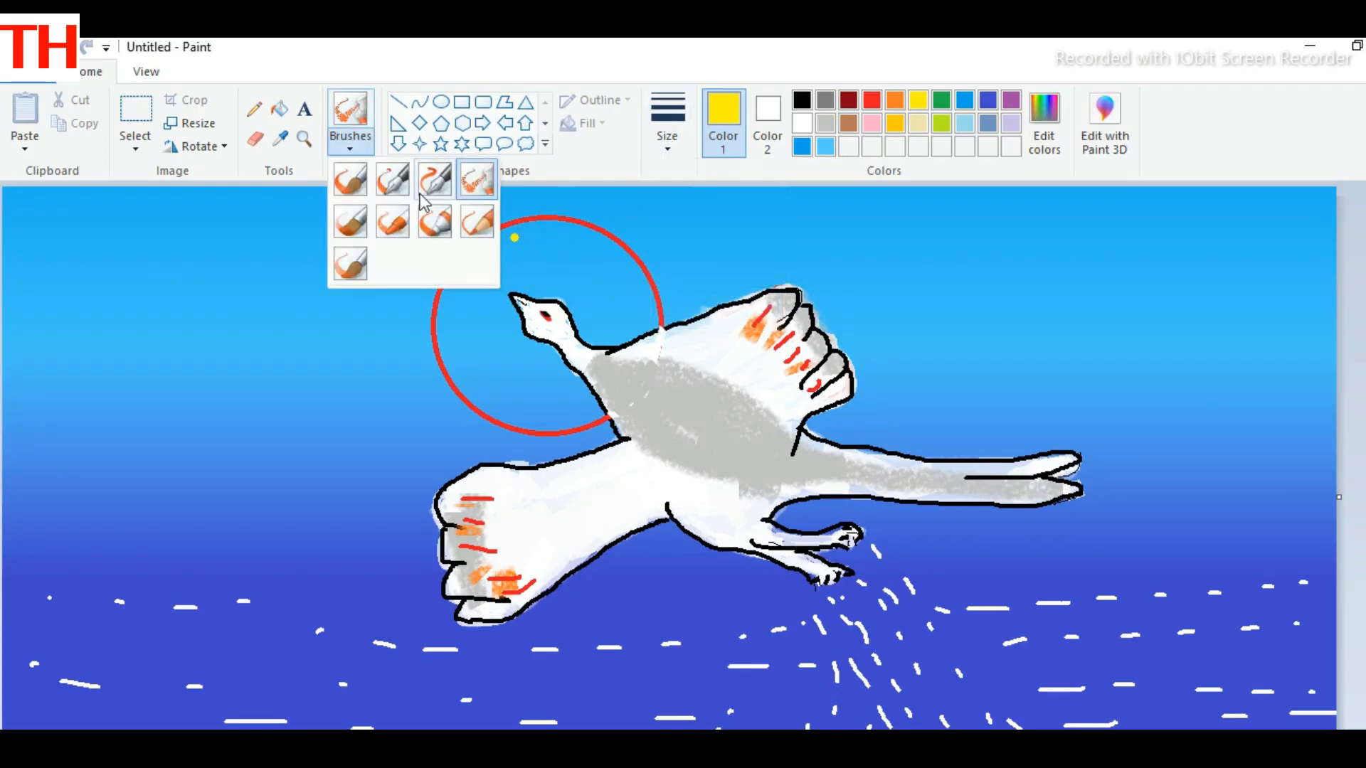
click(421, 196)
click(667, 135)
click(693, 311)
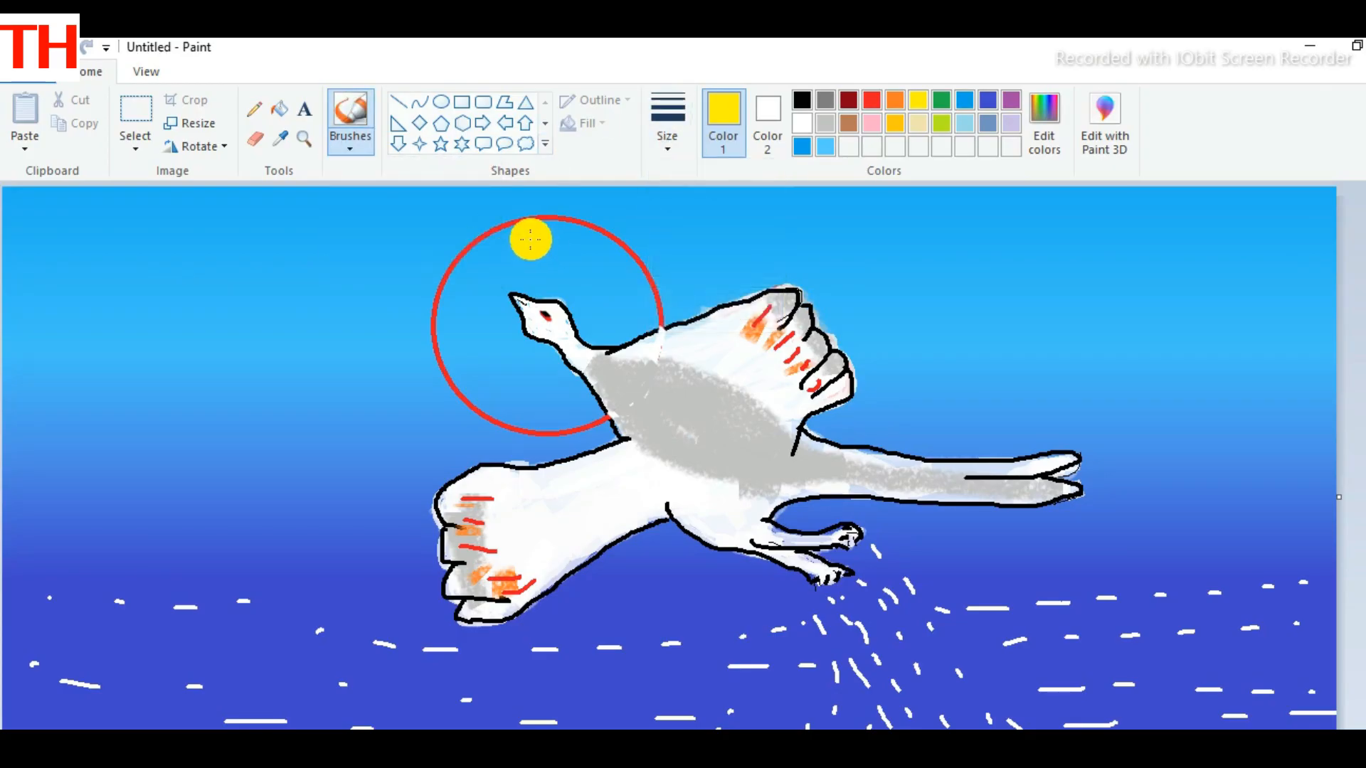
Try to paint the inside of the red circle yellow around the bird's head with overlapping marker strokes, leaving the bird uncovered
mouse_move(531, 239)
mouse_down()
mouse_move(480, 266)
mouse_move(461, 318)
mouse_move(470, 261)
mouse_move(455, 322)
mouse_move(473, 387)
mouse_up()
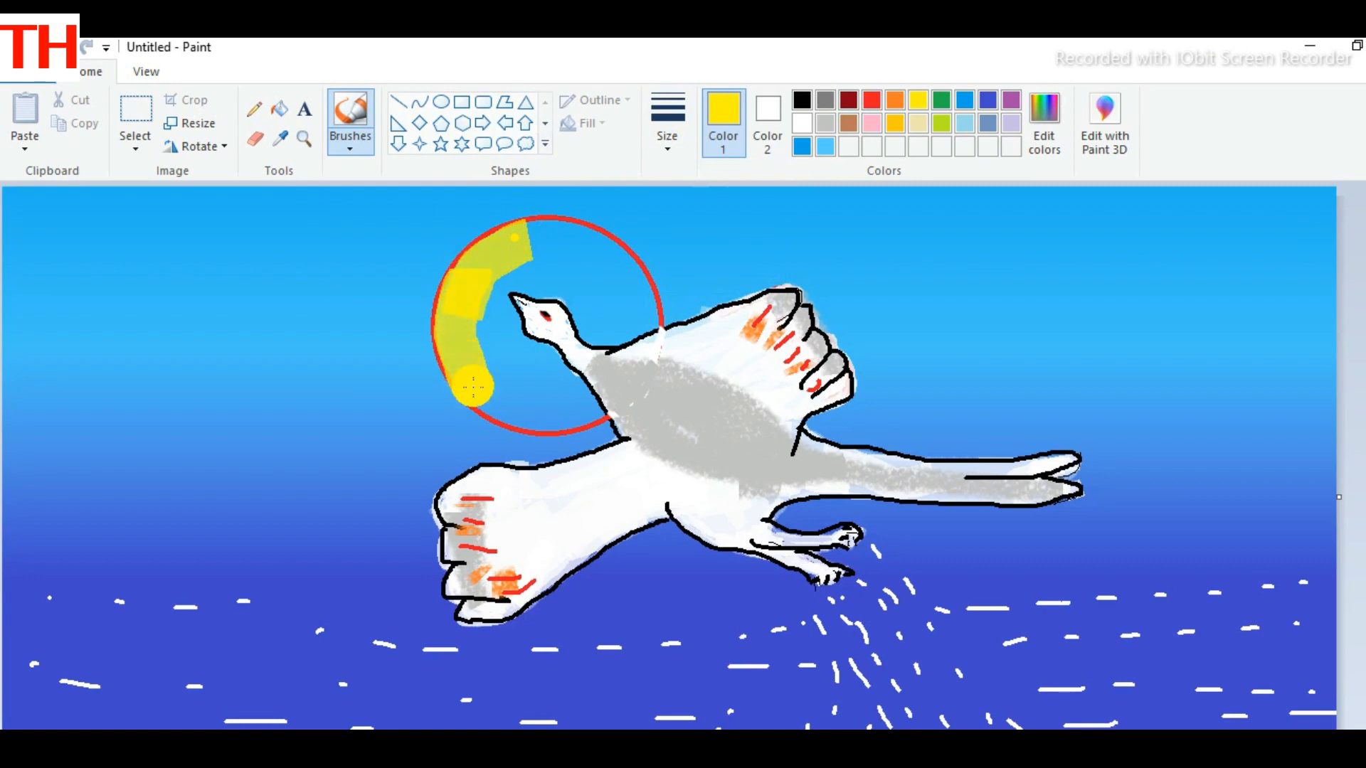
key(ctrl+z)
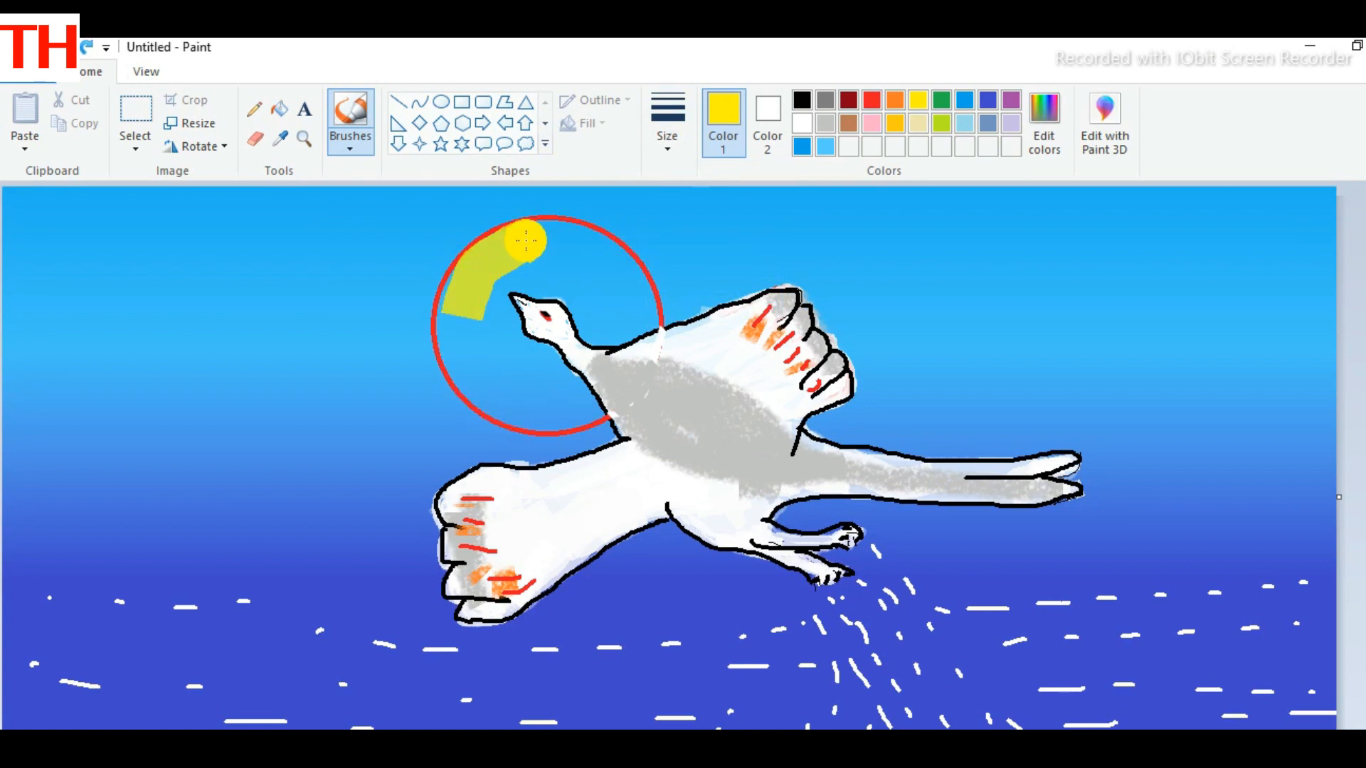
mouse_move(527, 240)
mouse_down()
mouse_move(608, 260)
mouse_move(644, 309)
mouse_move(627, 329)
mouse_move(599, 325)
mouse_up()
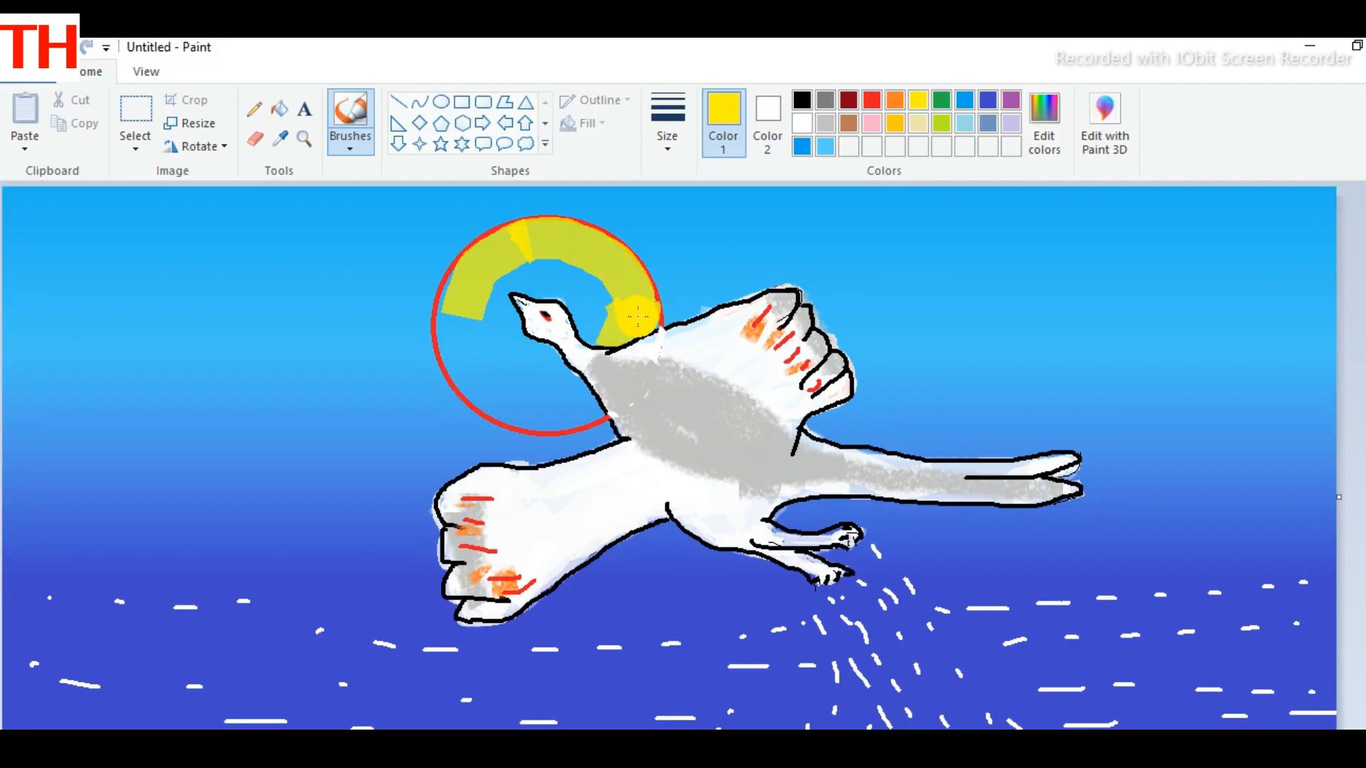
mouse_move(637, 316)
mouse_down()
mouse_move(610, 321)
mouse_move(579, 283)
mouse_move(530, 271)
mouse_move(485, 283)
mouse_move(503, 335)
mouse_move(542, 363)
mouse_move(569, 417)
mouse_move(560, 367)
mouse_up()
mouse_move(567, 267)
mouse_down()
mouse_move(587, 329)
mouse_move(520, 281)
mouse_move(599, 318)
mouse_move(590, 341)
mouse_move(630, 341)
mouse_move(651, 306)
mouse_move(630, 284)
mouse_move(643, 318)
mouse_up()
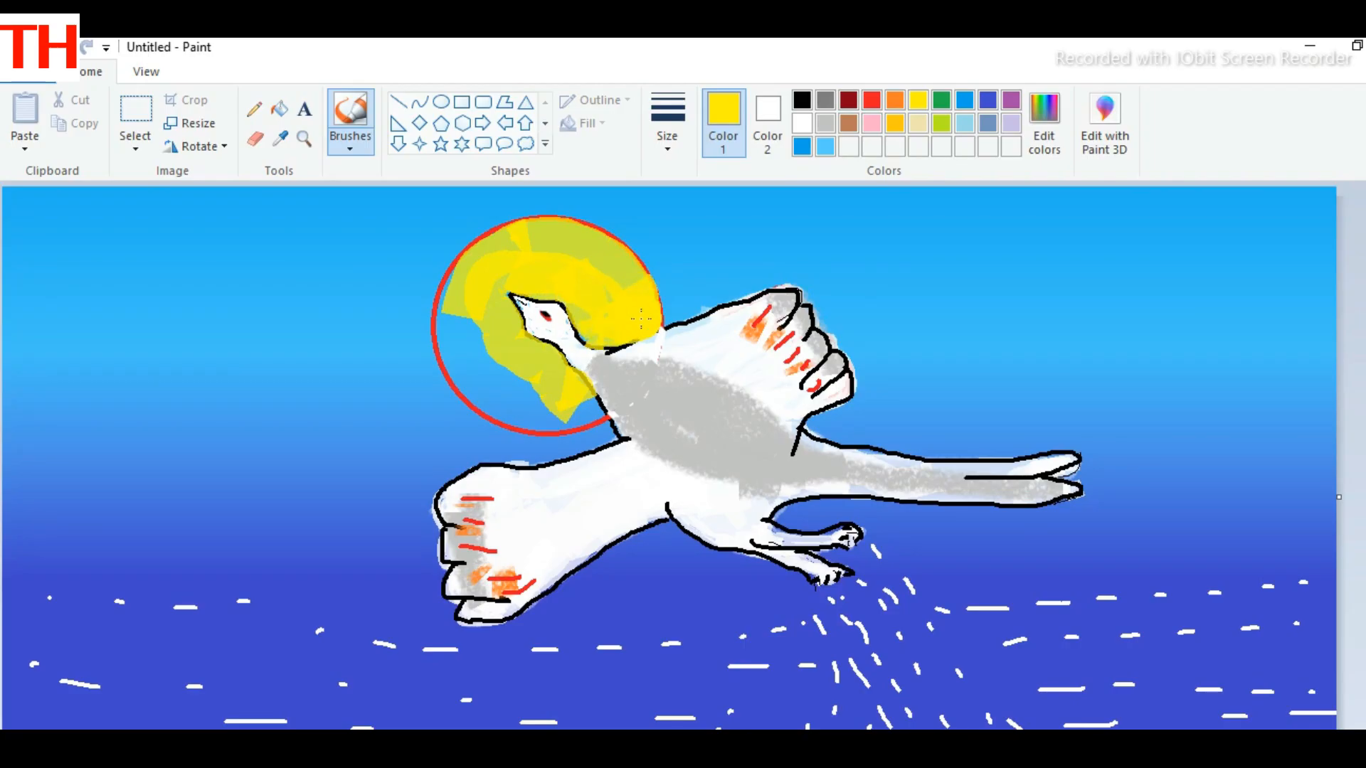
click(667, 132)
click(672, 182)
click(667, 129)
click(687, 306)
mouse_move(476, 289)
mouse_down()
mouse_move(463, 363)
mouse_move(540, 413)
mouse_move(590, 405)
mouse_move(537, 409)
mouse_move(471, 386)
mouse_move(454, 317)
mouse_move(466, 256)
mouse_up()
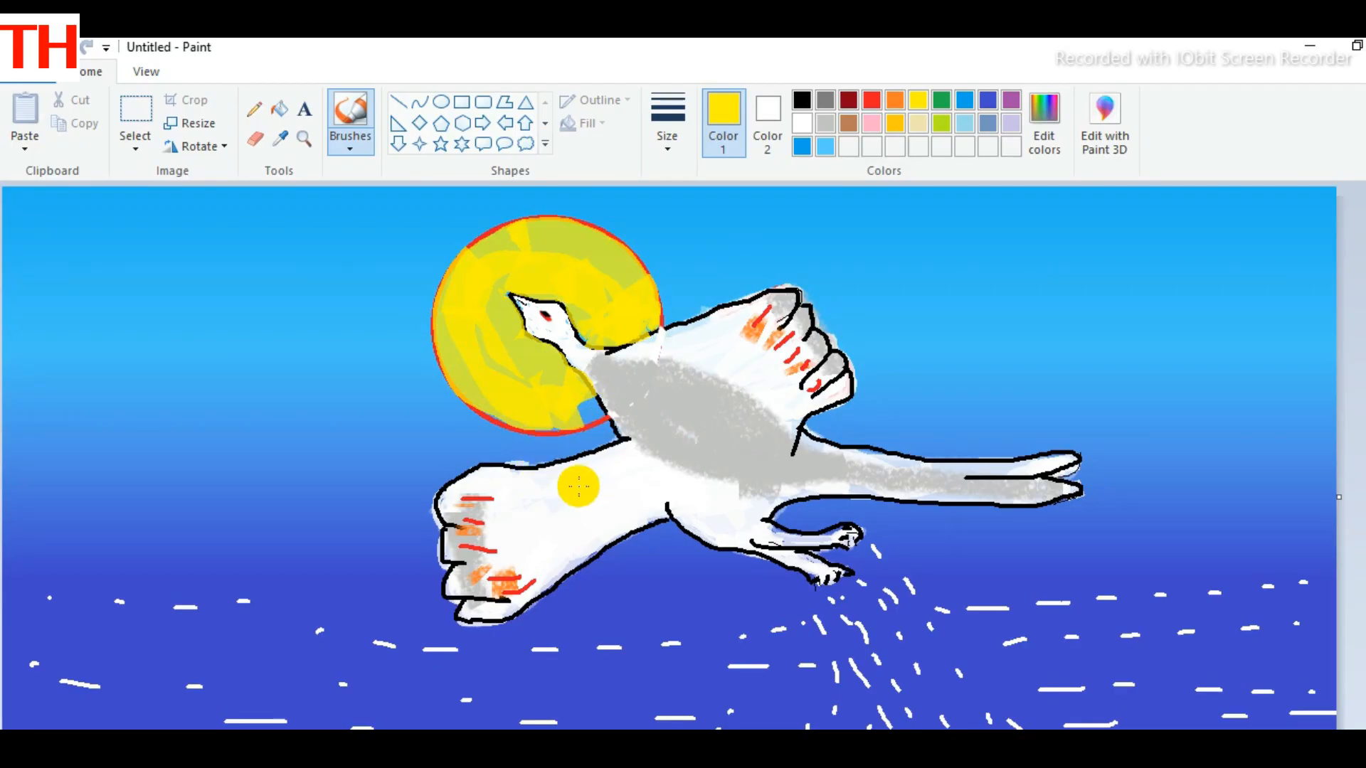
Undo all the yellow marker strokes inside the circle, leaving only its red outline around the bird's head
key(ctrl+z)
key(ctrl+z)
key(ctrl+z)
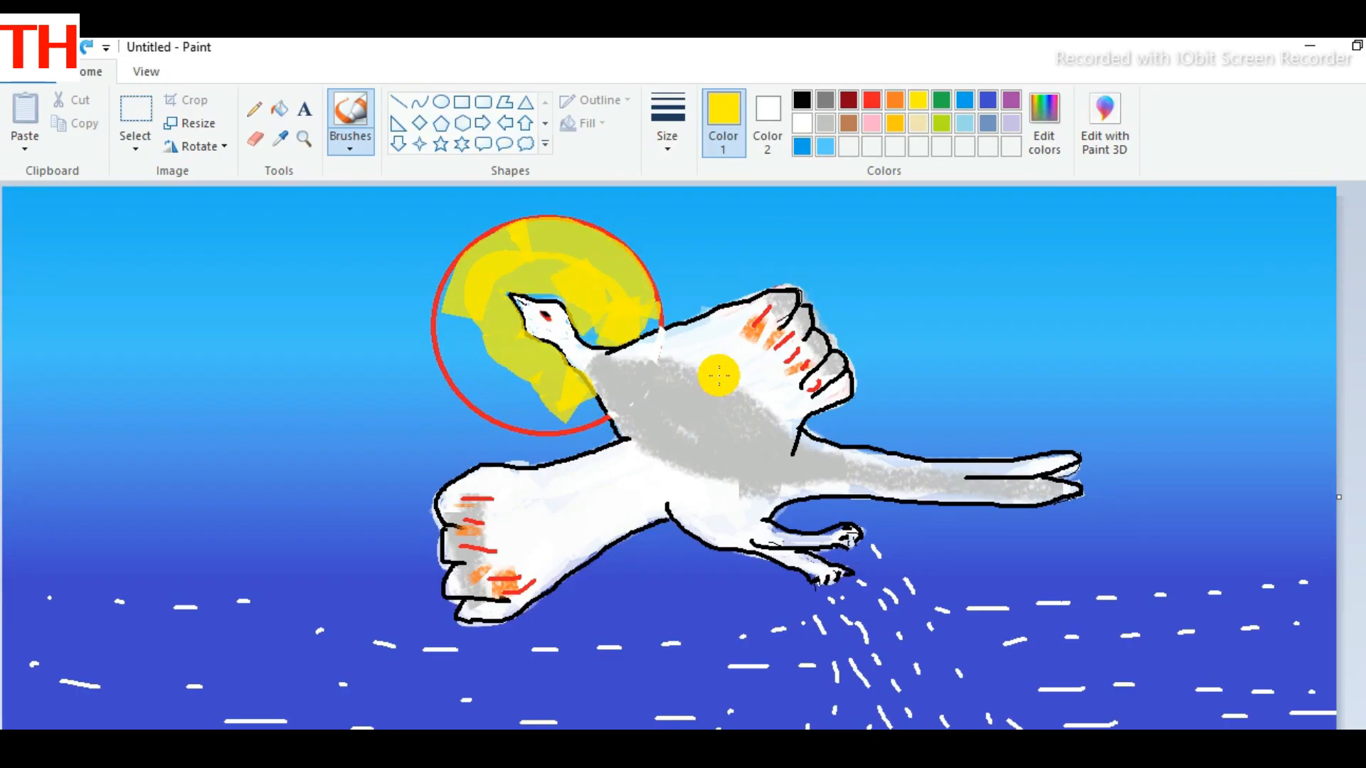
key(ctrl+z)
key(ctrl+z)
key(ctrl+z)
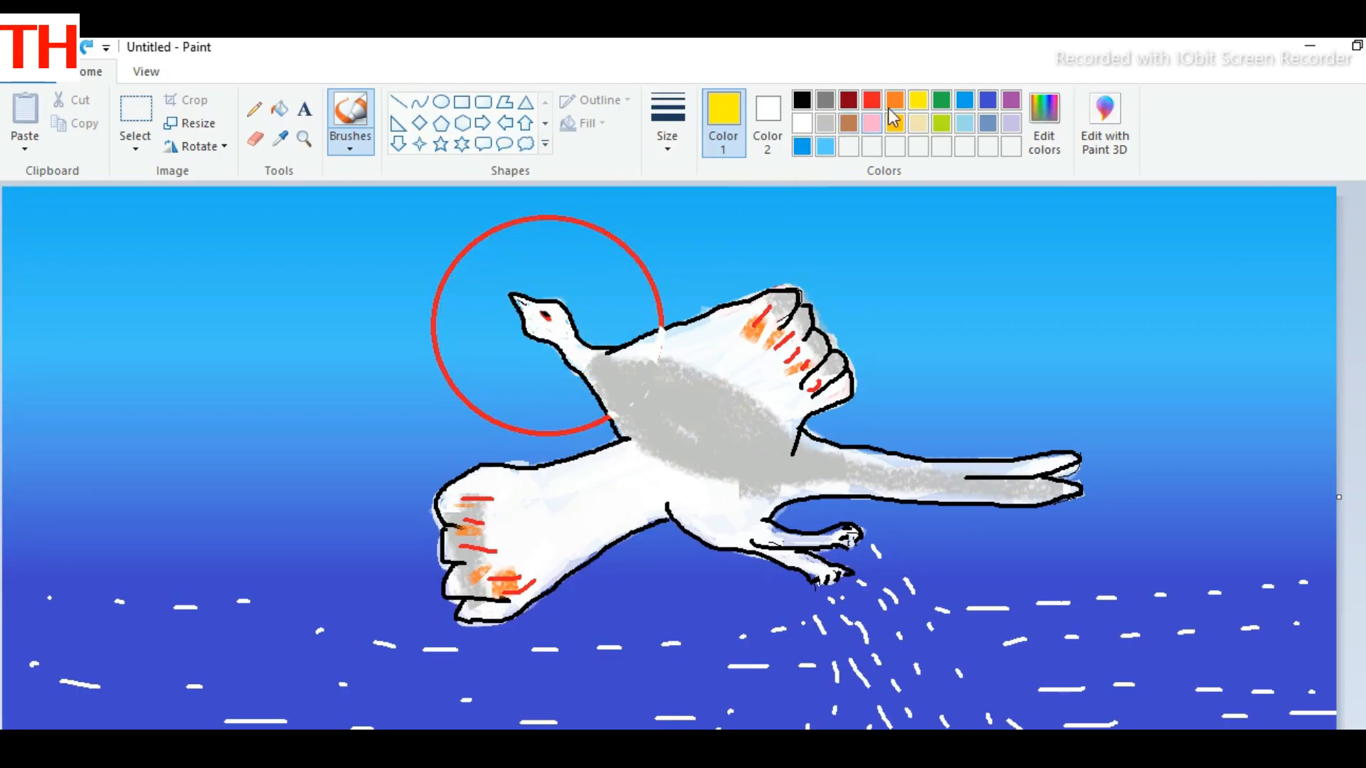
Paint the inside of the circle red around the bird's head with thick marker strokes, using a thinner size for the remaining gaps
click(872, 99)
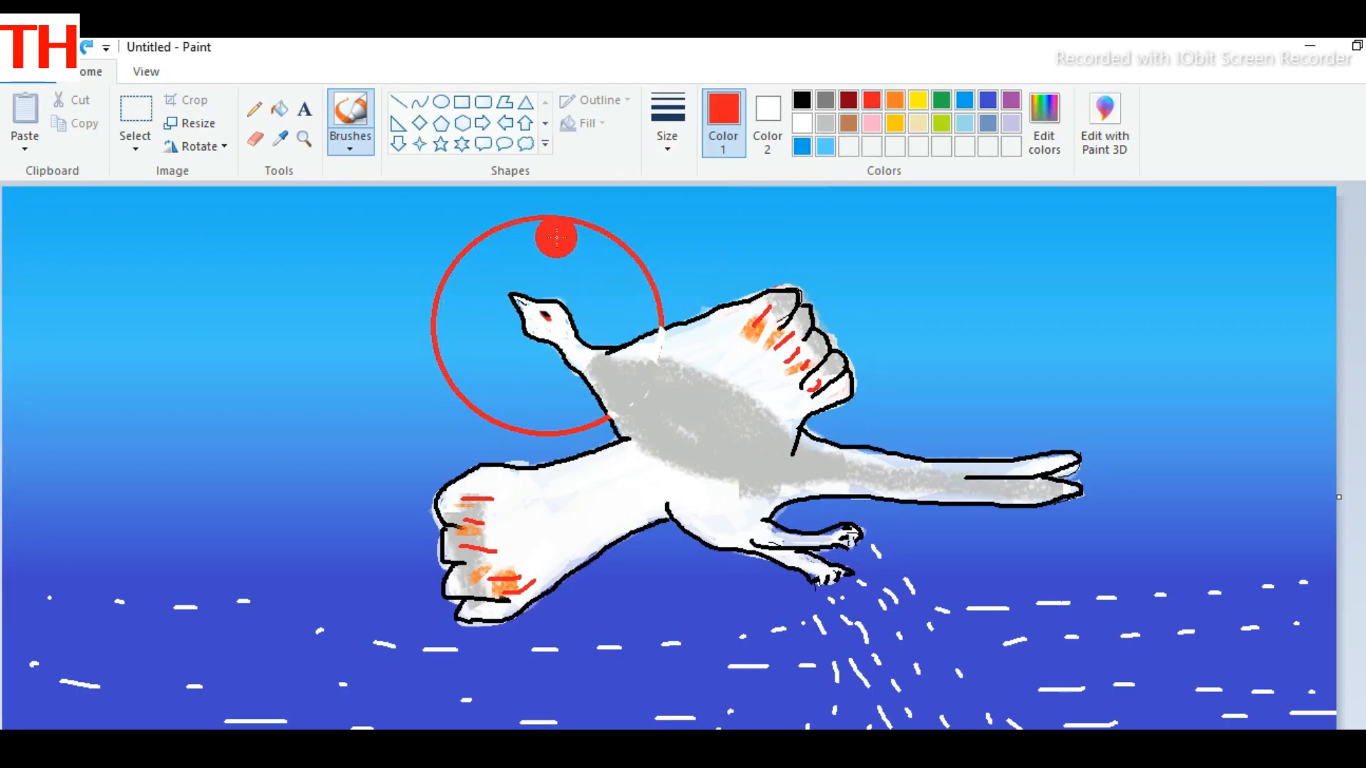
mouse_move(548, 239)
mouse_down()
mouse_move(489, 253)
mouse_move(462, 285)
mouse_move(459, 361)
mouse_move(486, 391)
mouse_move(584, 407)
mouse_up()
mouse_move(543, 237)
mouse_down()
mouse_move(610, 264)
mouse_move(626, 308)
mouse_move(591, 327)
mouse_move(574, 279)
mouse_move(617, 305)
mouse_move(545, 280)
mouse_move(557, 260)
mouse_move(509, 262)
mouse_move(484, 285)
mouse_move(497, 305)
mouse_move(452, 292)
mouse_move(498, 331)
mouse_move(513, 368)
mouse_move(527, 340)
mouse_move(544, 349)
mouse_move(562, 399)
mouse_move(572, 391)
mouse_move(555, 413)
mouse_move(498, 388)
mouse_move(491, 342)
mouse_up()
click(694, 225)
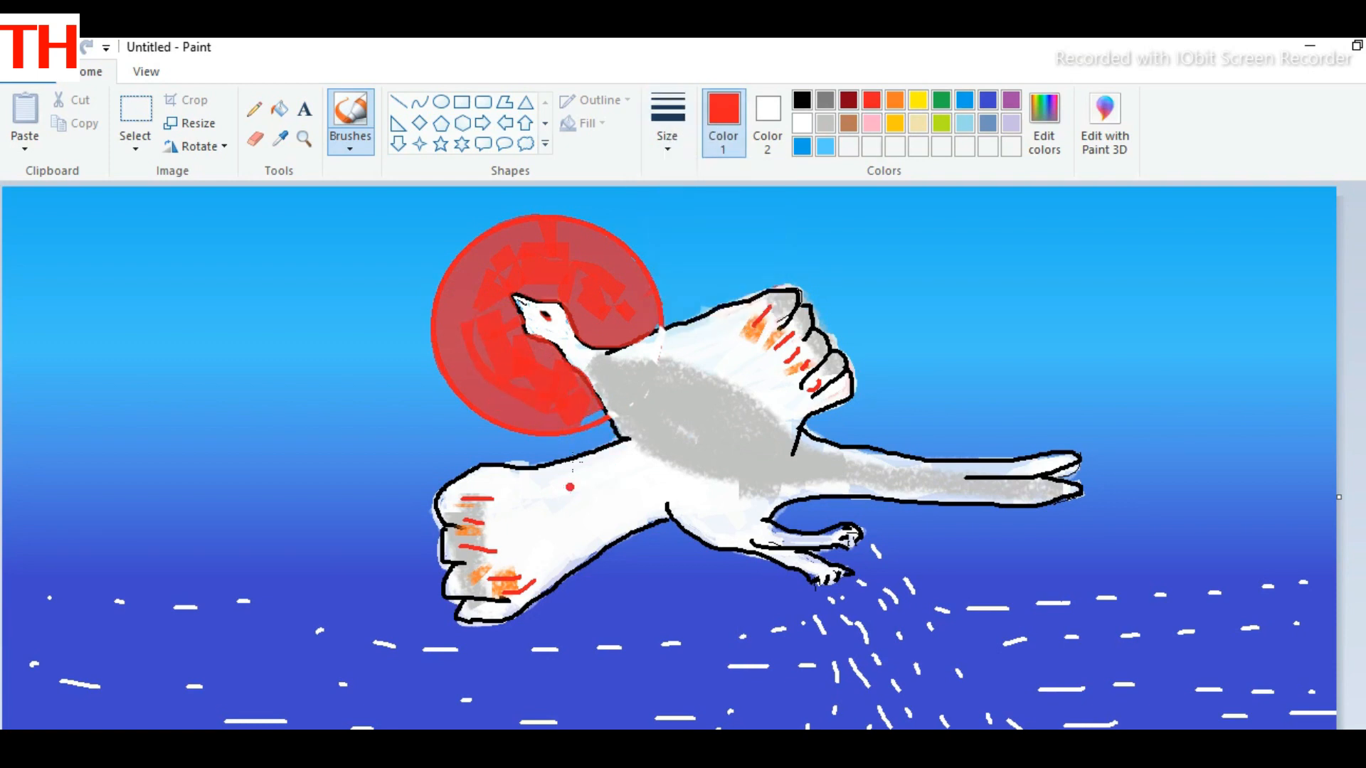